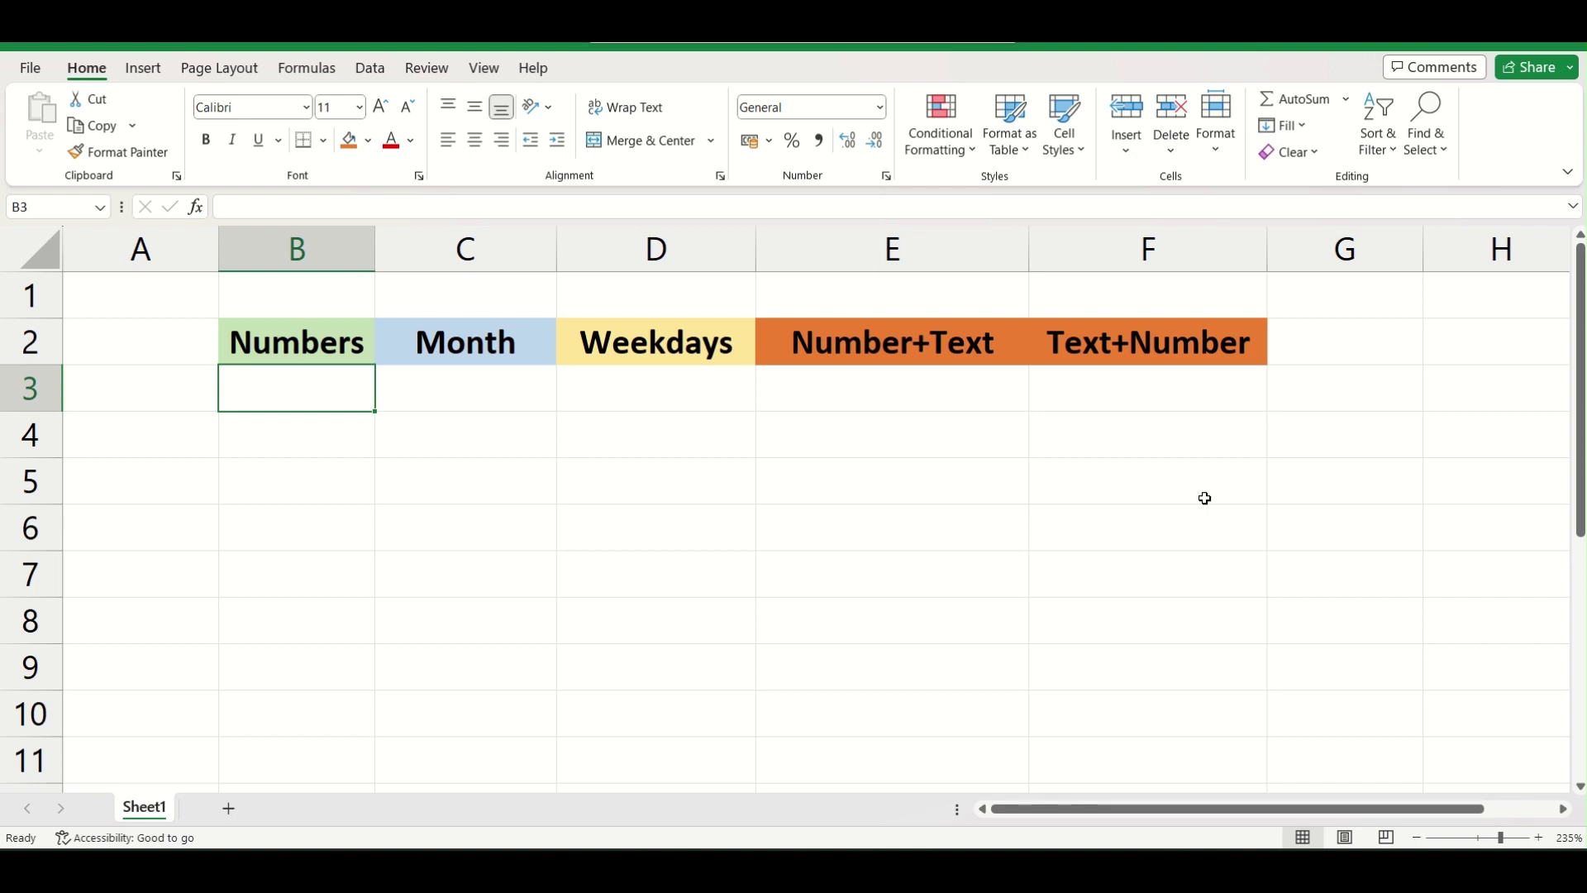
Step: Enter 1 in B3 and 2 in B4 under the Numbers header
{"action": "left_click", "coordinate": [322, 444]}
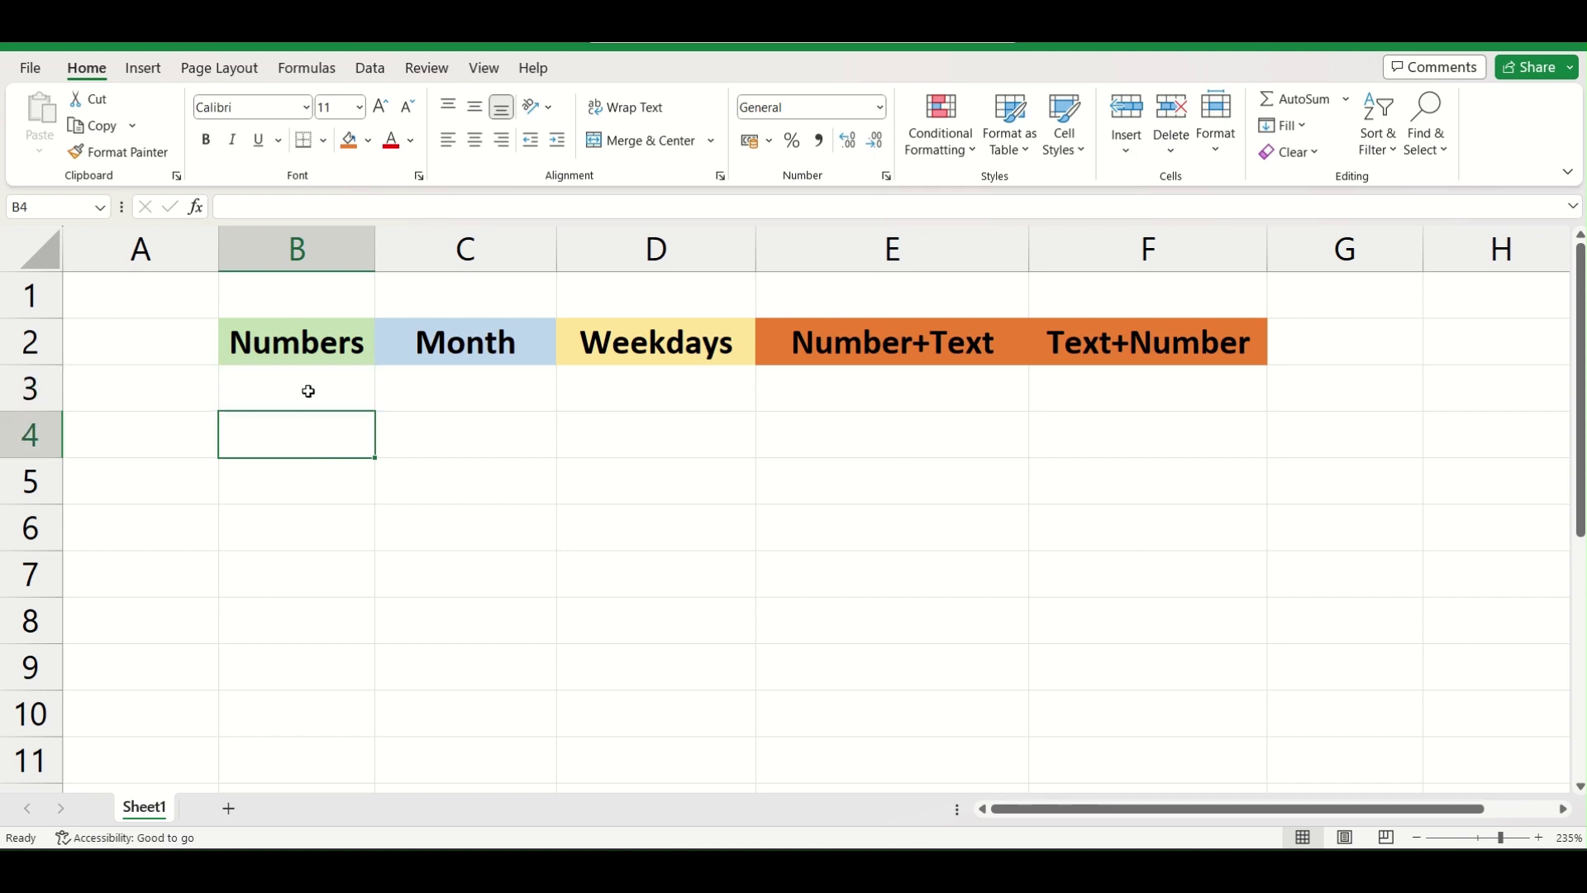
{"action": "left_click", "coordinate": [307, 397]}
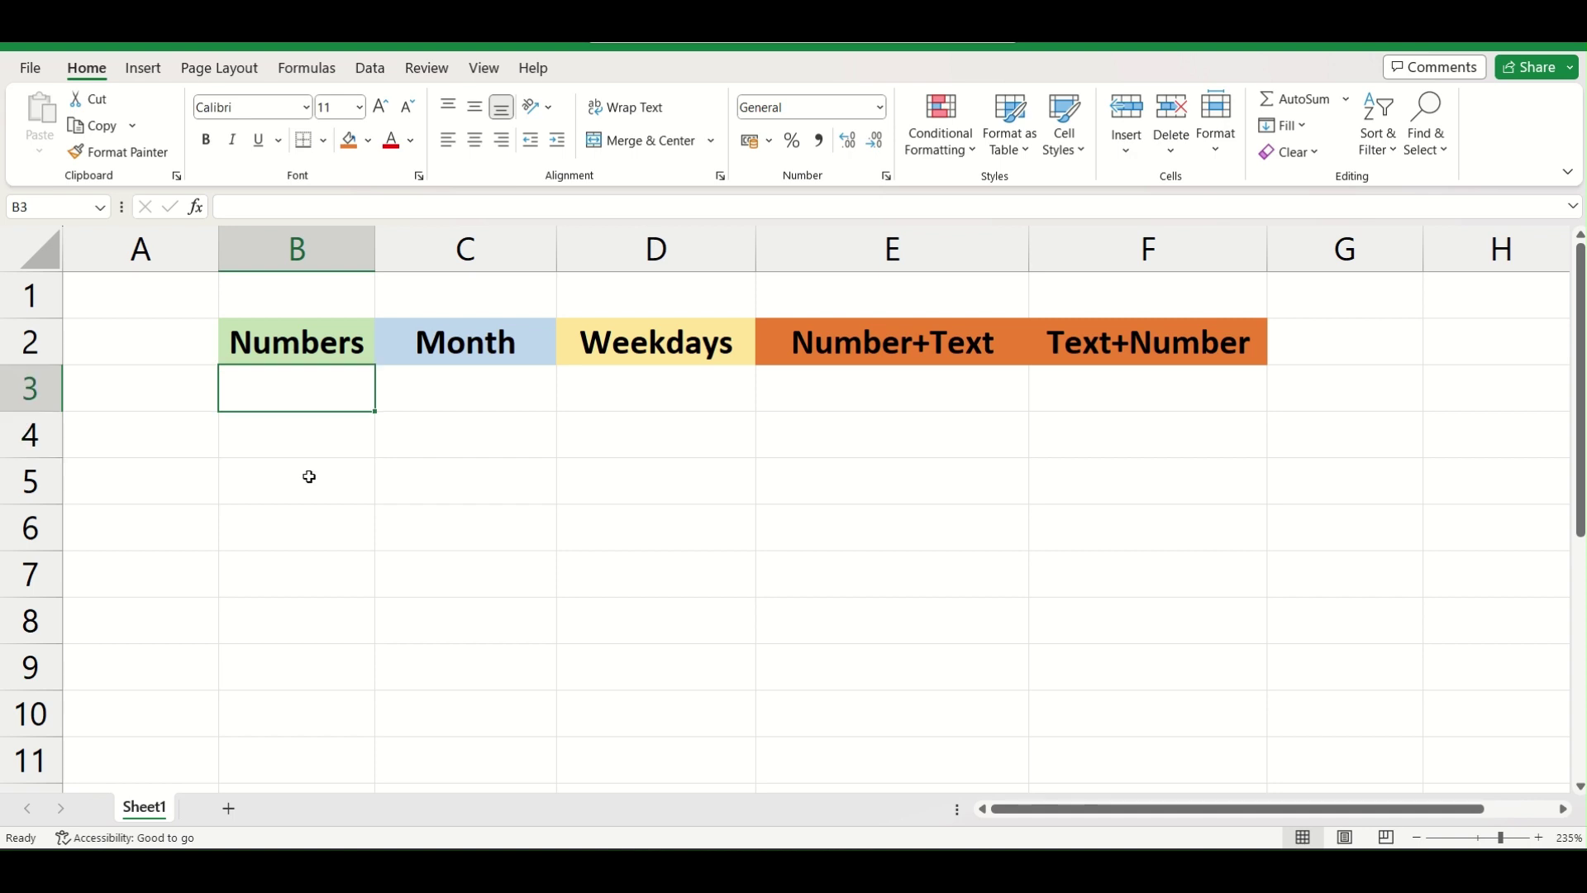
{"action": "type", "text": "1"}
{"action": "key", "text": "Return"}
{"action": "type", "text": "2"}
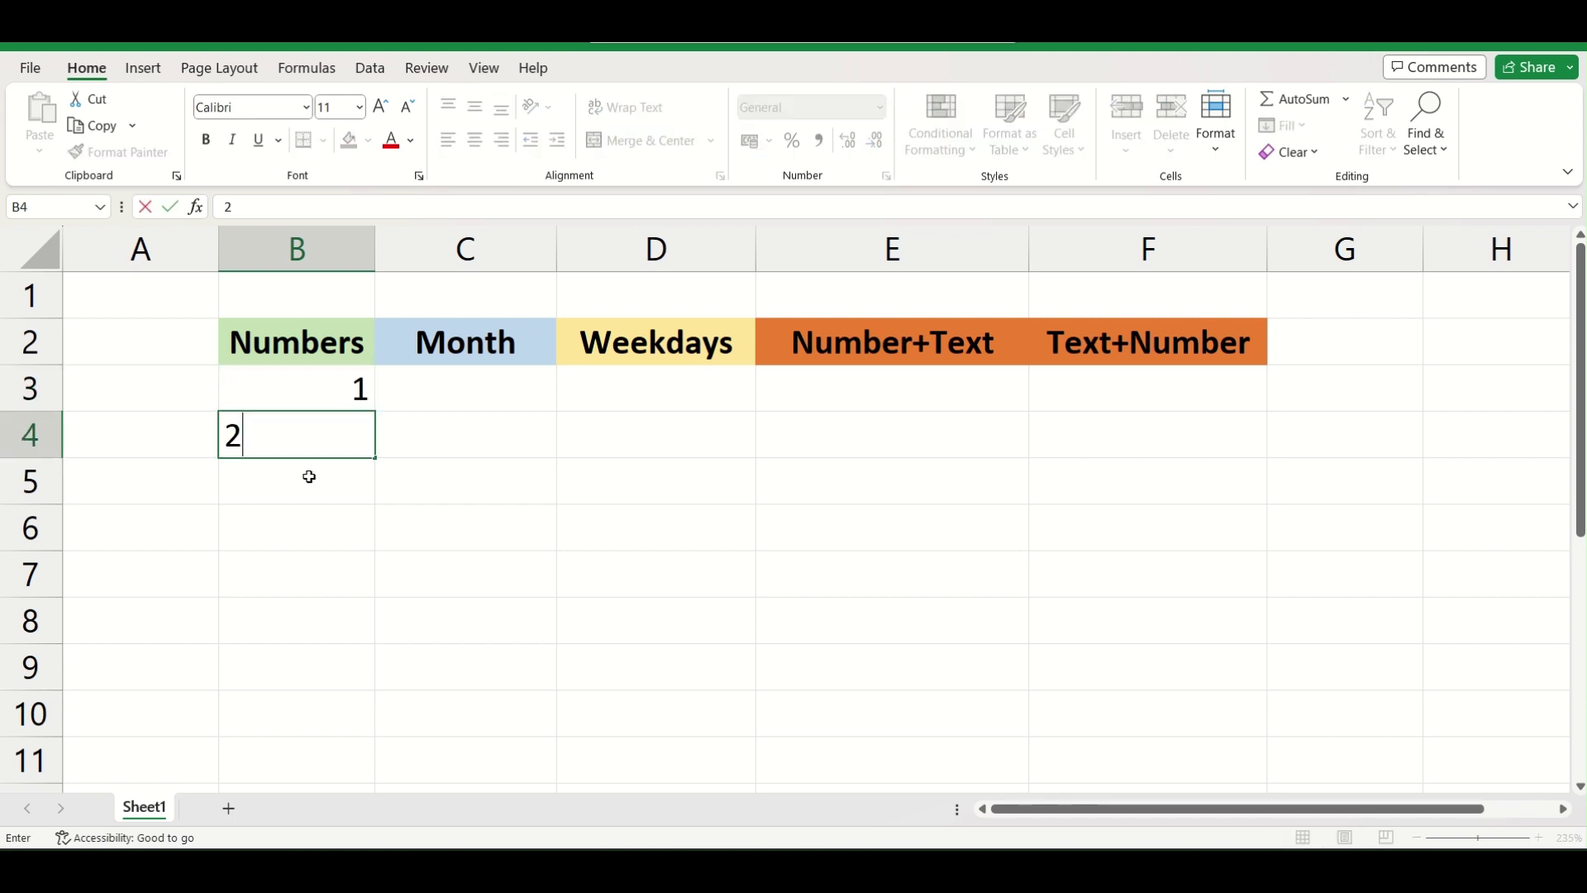
{"action": "key", "text": "Tab"}
{"action": "key", "text": "Left"}
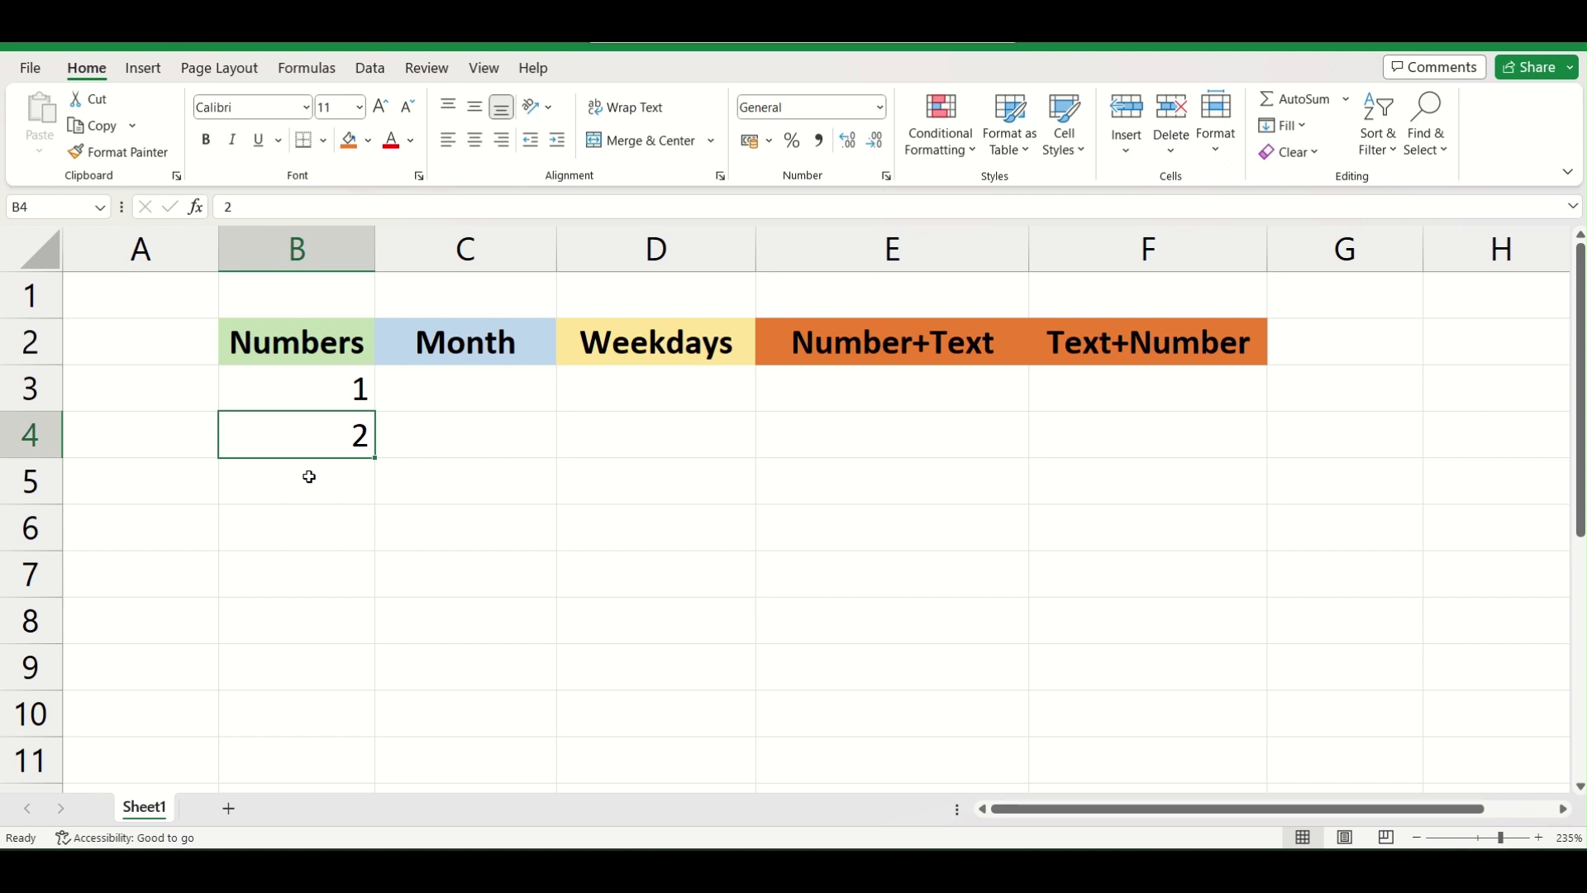
{"action": "key", "text": "Right"}
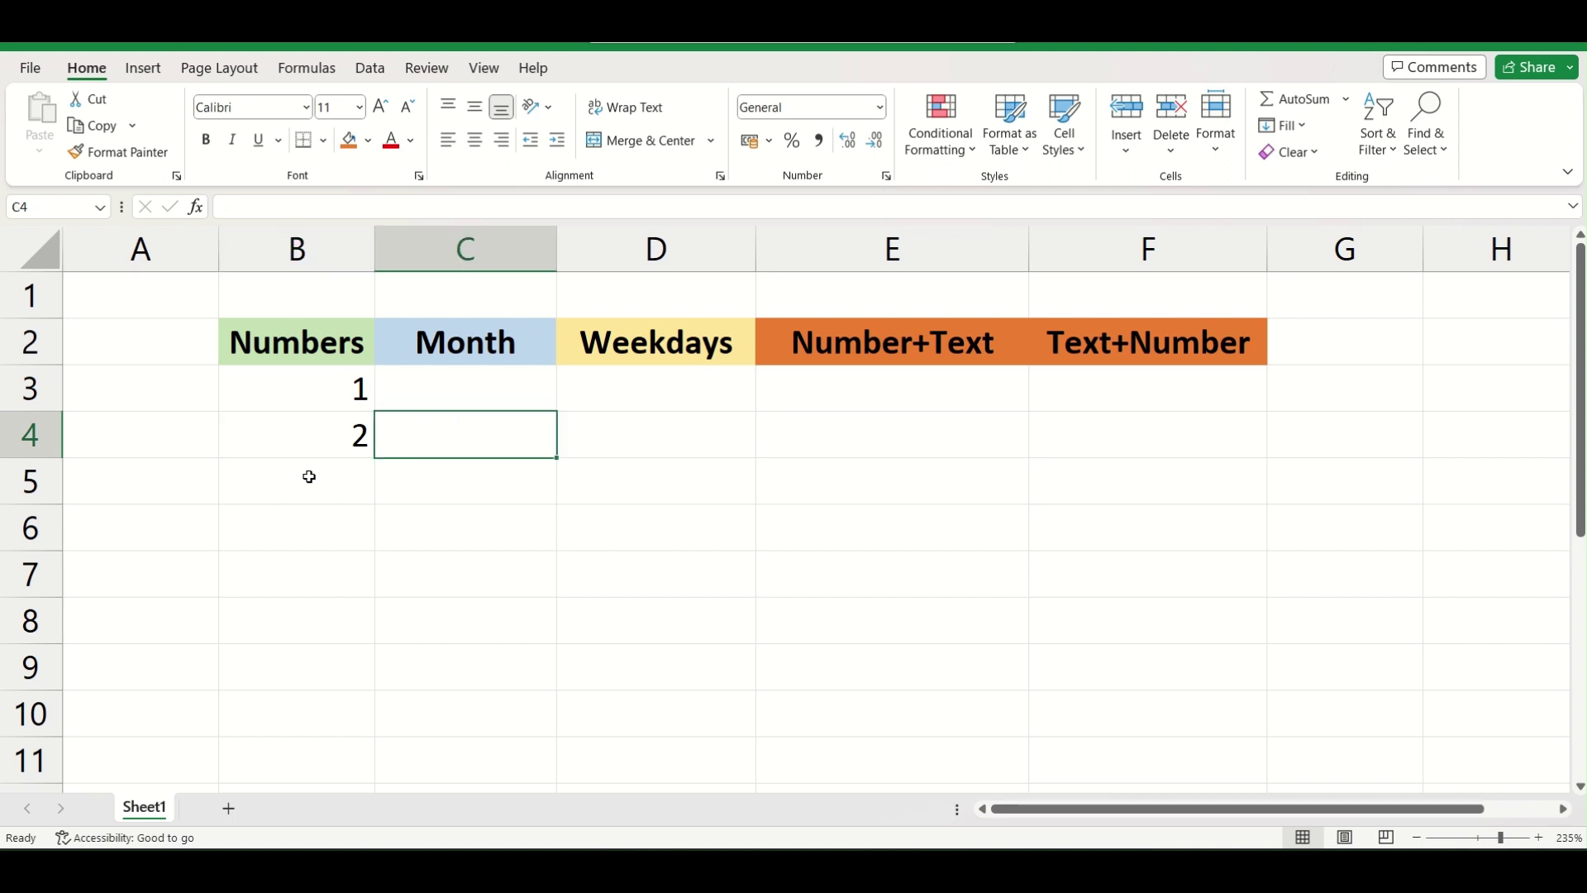
{"action": "key", "text": "Left"}
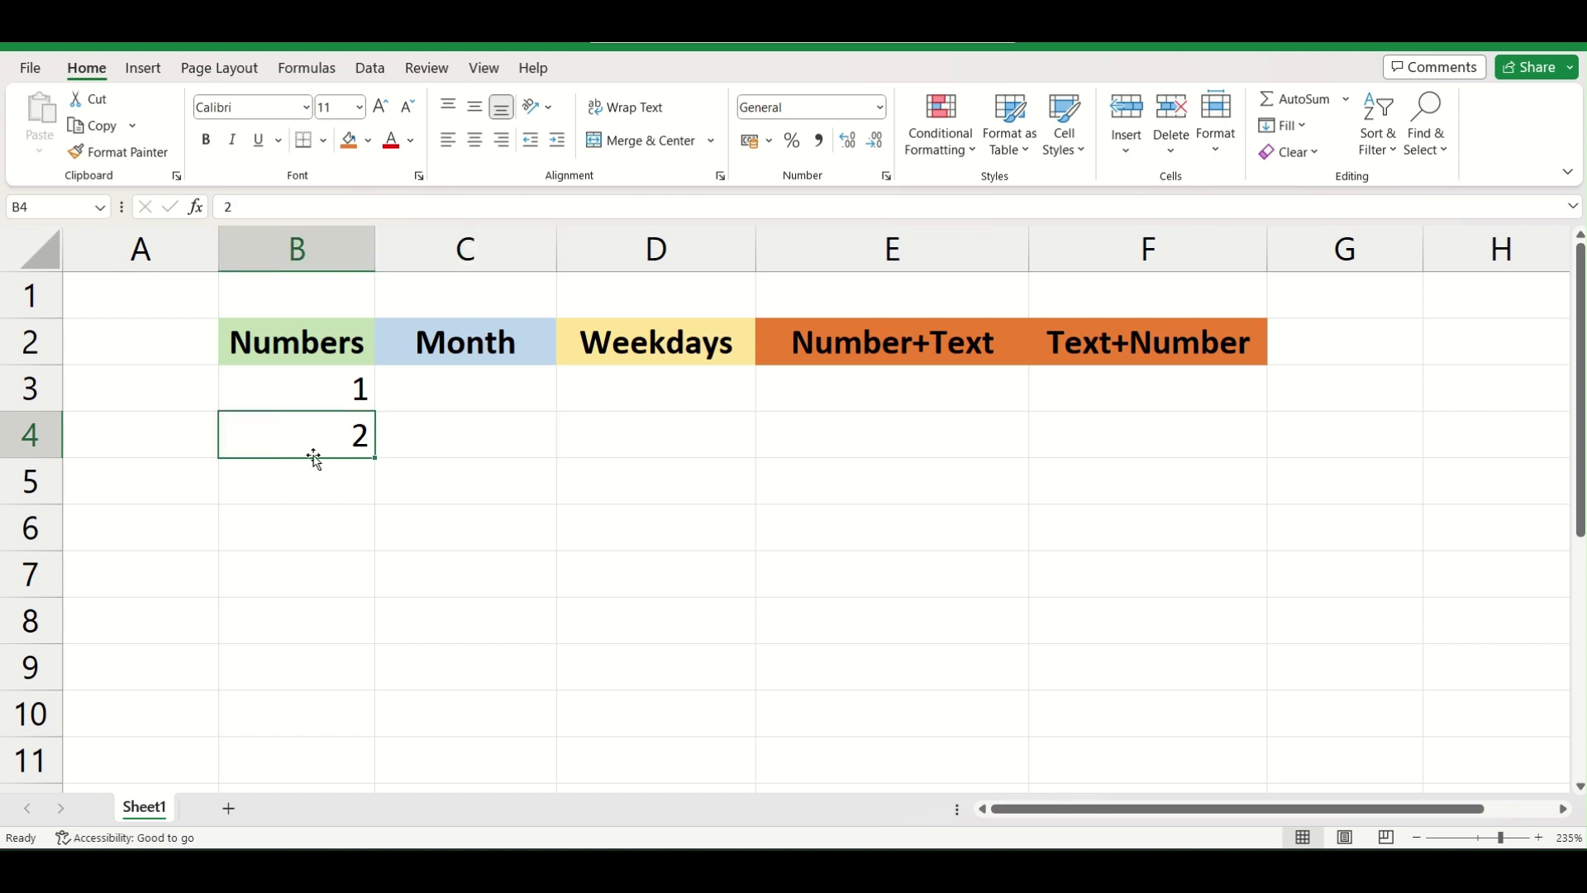
Step: Drag-fill the 1, 2 pattern in B3:B4 down to B10 to make 1 to 8
{"action": "left_click_drag", "start_coordinate": [337, 392], "coordinate": [337, 423]}
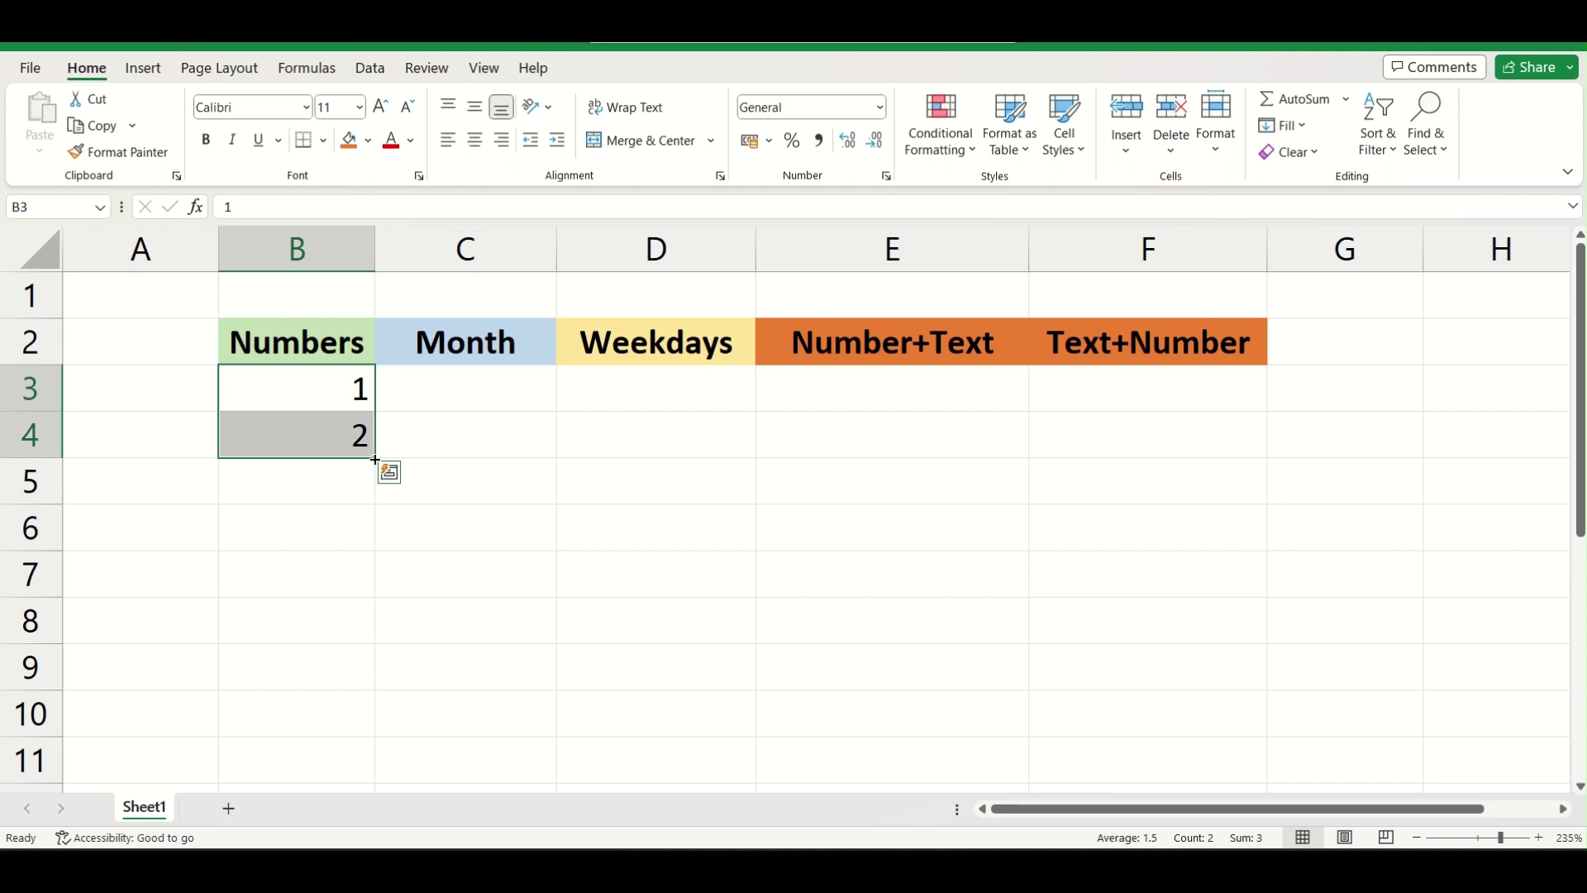
{"action": "left_click_drag", "start_coordinate": [375, 460], "coordinate": [370, 723]}
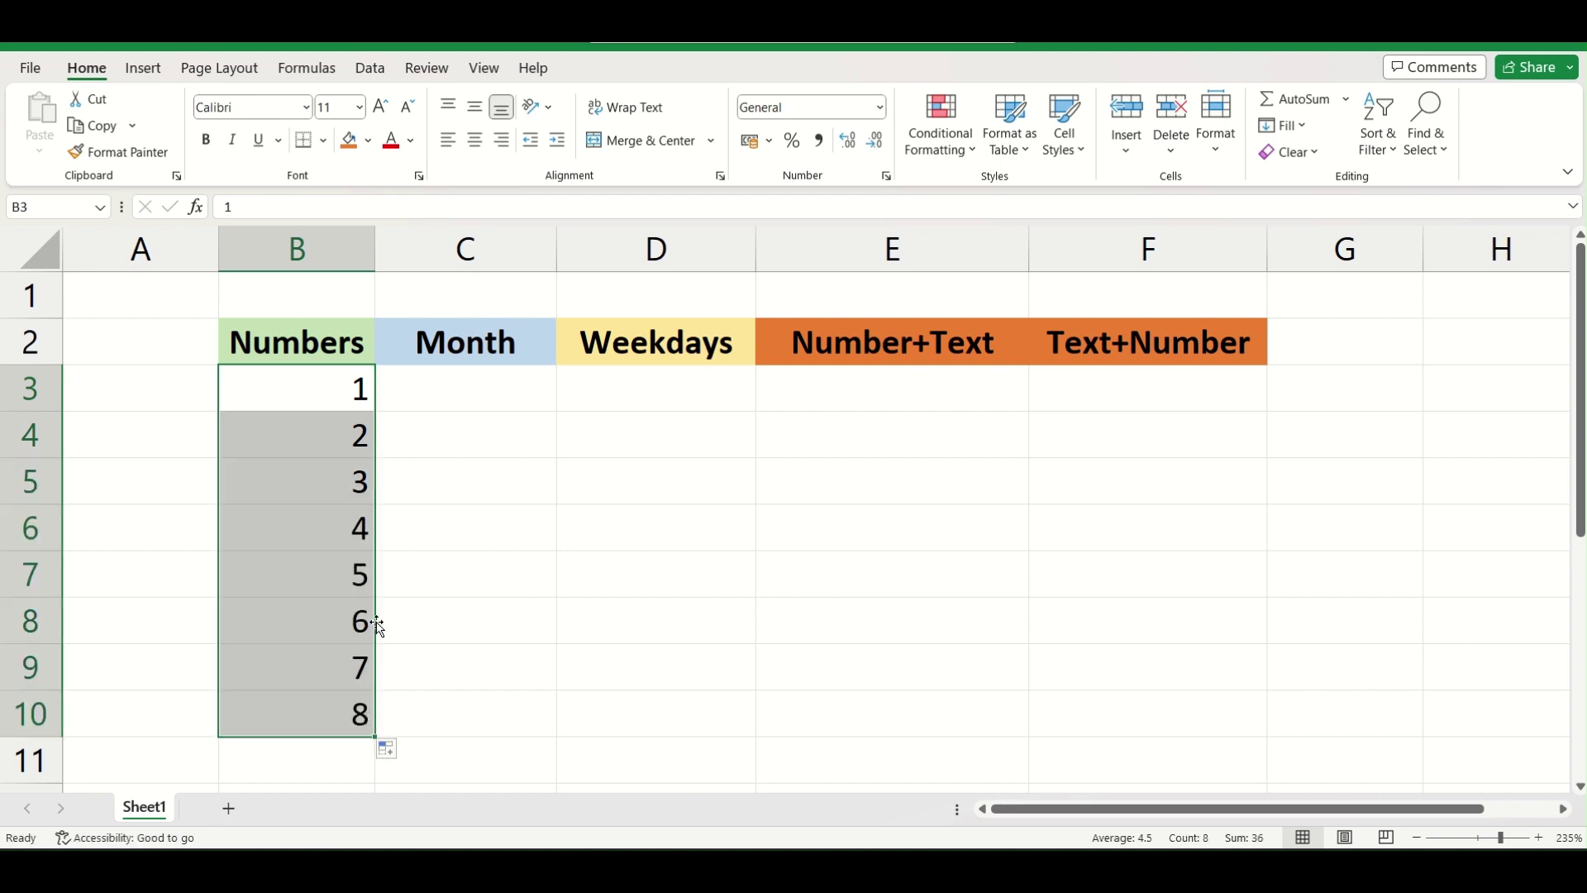
{"action": "left_click", "coordinate": [399, 435]}
{"action": "left_click_drag", "start_coordinate": [333, 397], "coordinate": [329, 719]}
Step: Clear the values 2 to 8 from B4:B10, leaving only 1 in B3
{"action": "left_click", "coordinate": [321, 395]}
{"action": "left_click_drag", "start_coordinate": [321, 396], "coordinate": [322, 717]}
{"action": "left_click", "coordinate": [322, 715]}
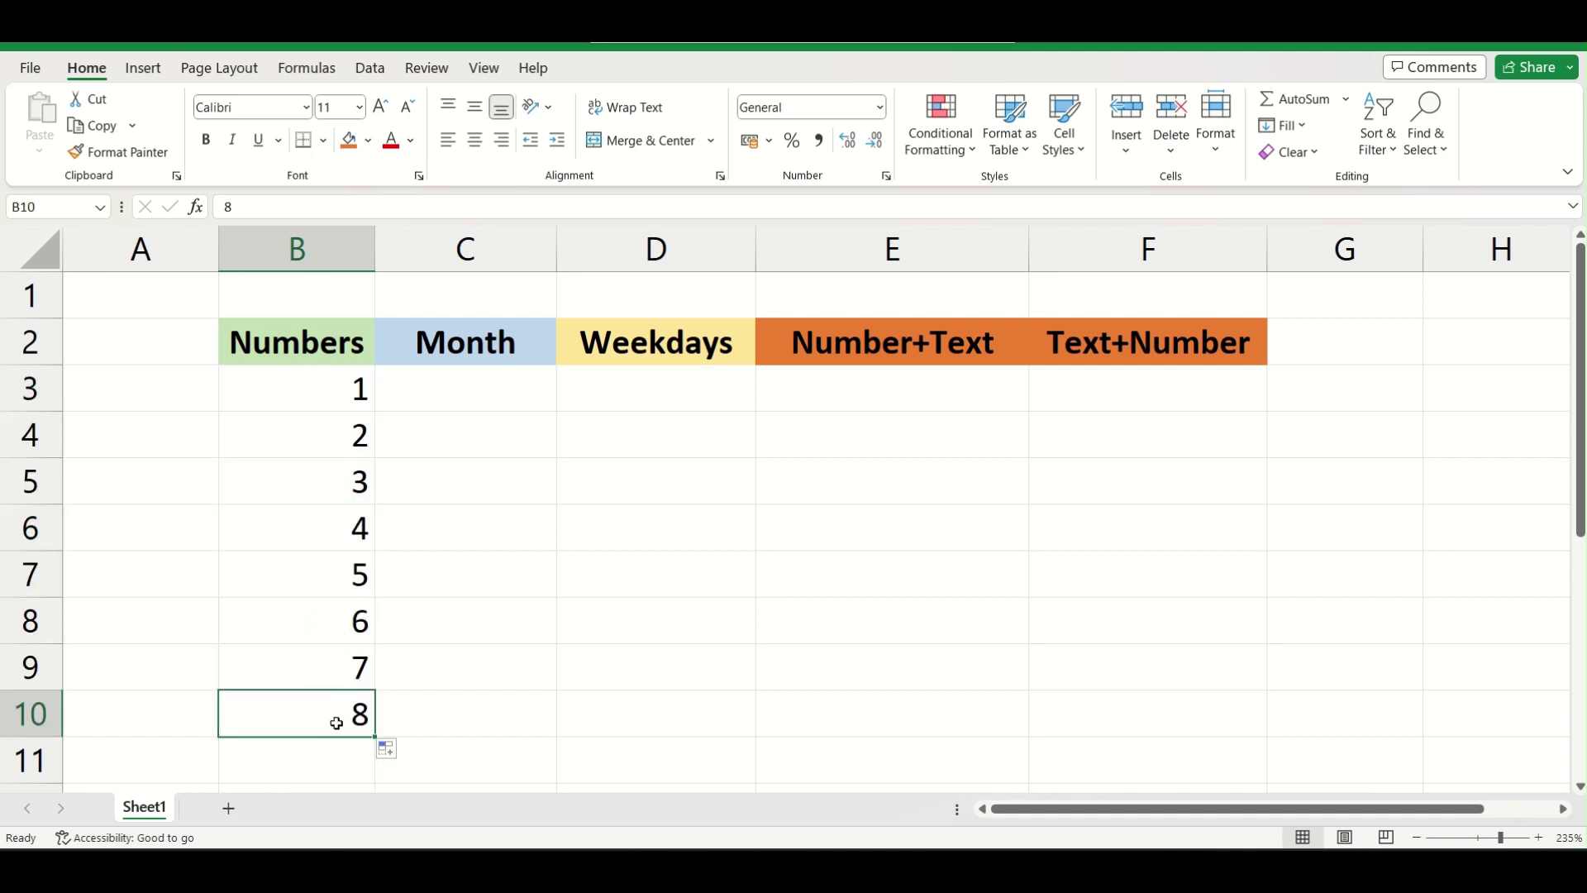
{"action": "left_click", "coordinate": [333, 423]}
{"action": "left_click_drag", "start_coordinate": [333, 386], "coordinate": [336, 722]}
{"action": "left_click", "coordinate": [336, 452]}
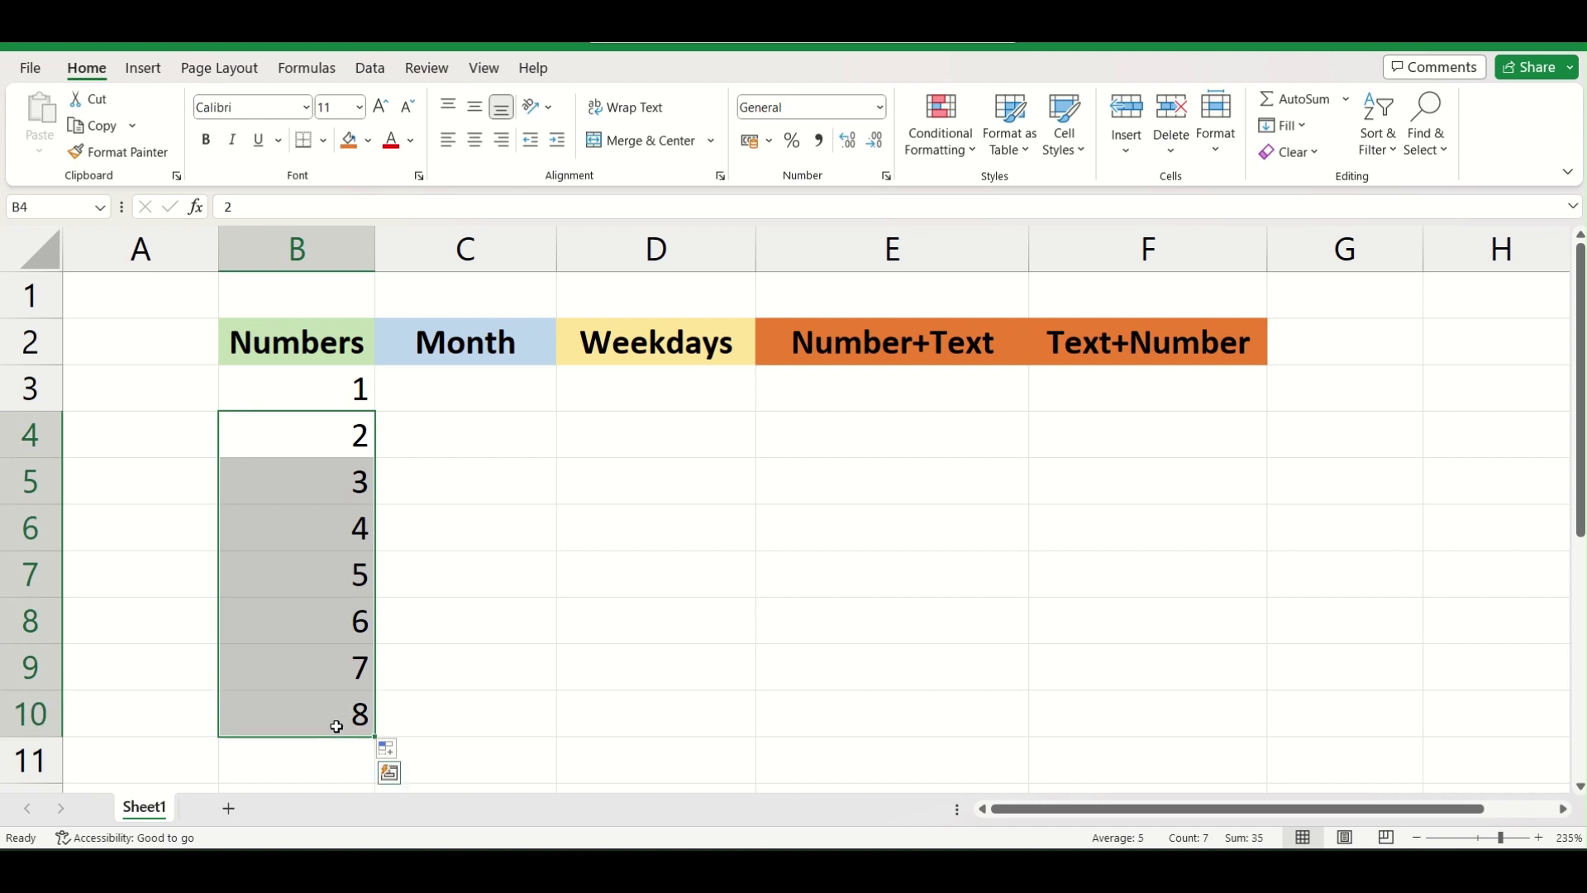
{"action": "key", "text": "Delete"}
{"action": "left_click", "coordinate": [338, 392]}
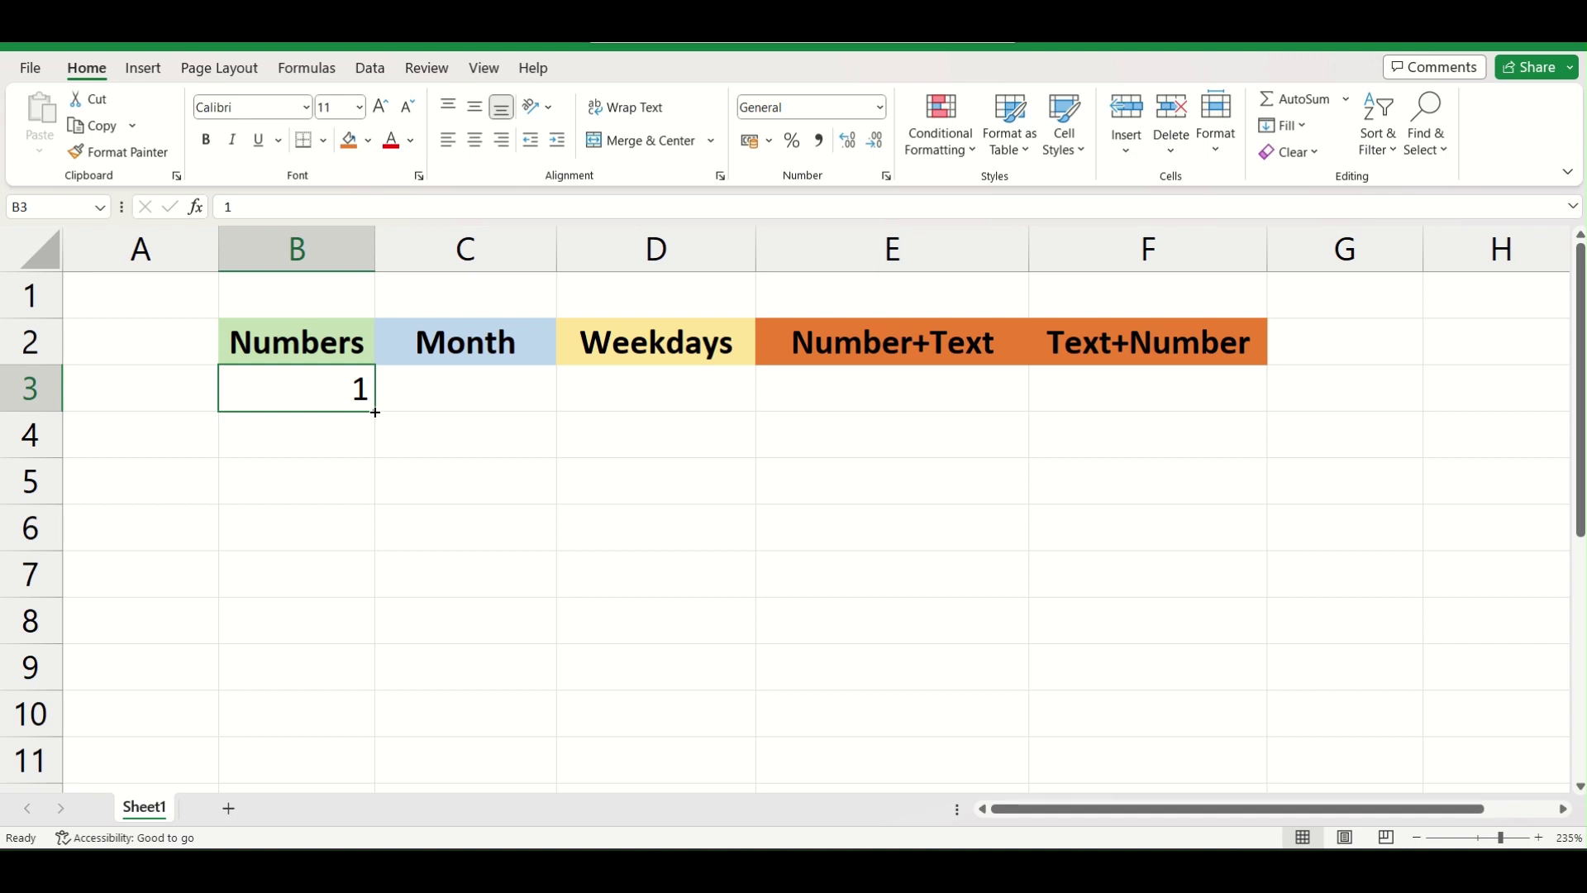
Step: Drag the single 1 in B3 down to B10, copying 1 into every cell
{"action": "left_click_drag", "start_coordinate": [375, 412], "coordinate": [350, 741]}
{"action": "left_click_drag", "start_coordinate": [344, 390], "coordinate": [344, 709]}
{"action": "left_click", "coordinate": [325, 516]}
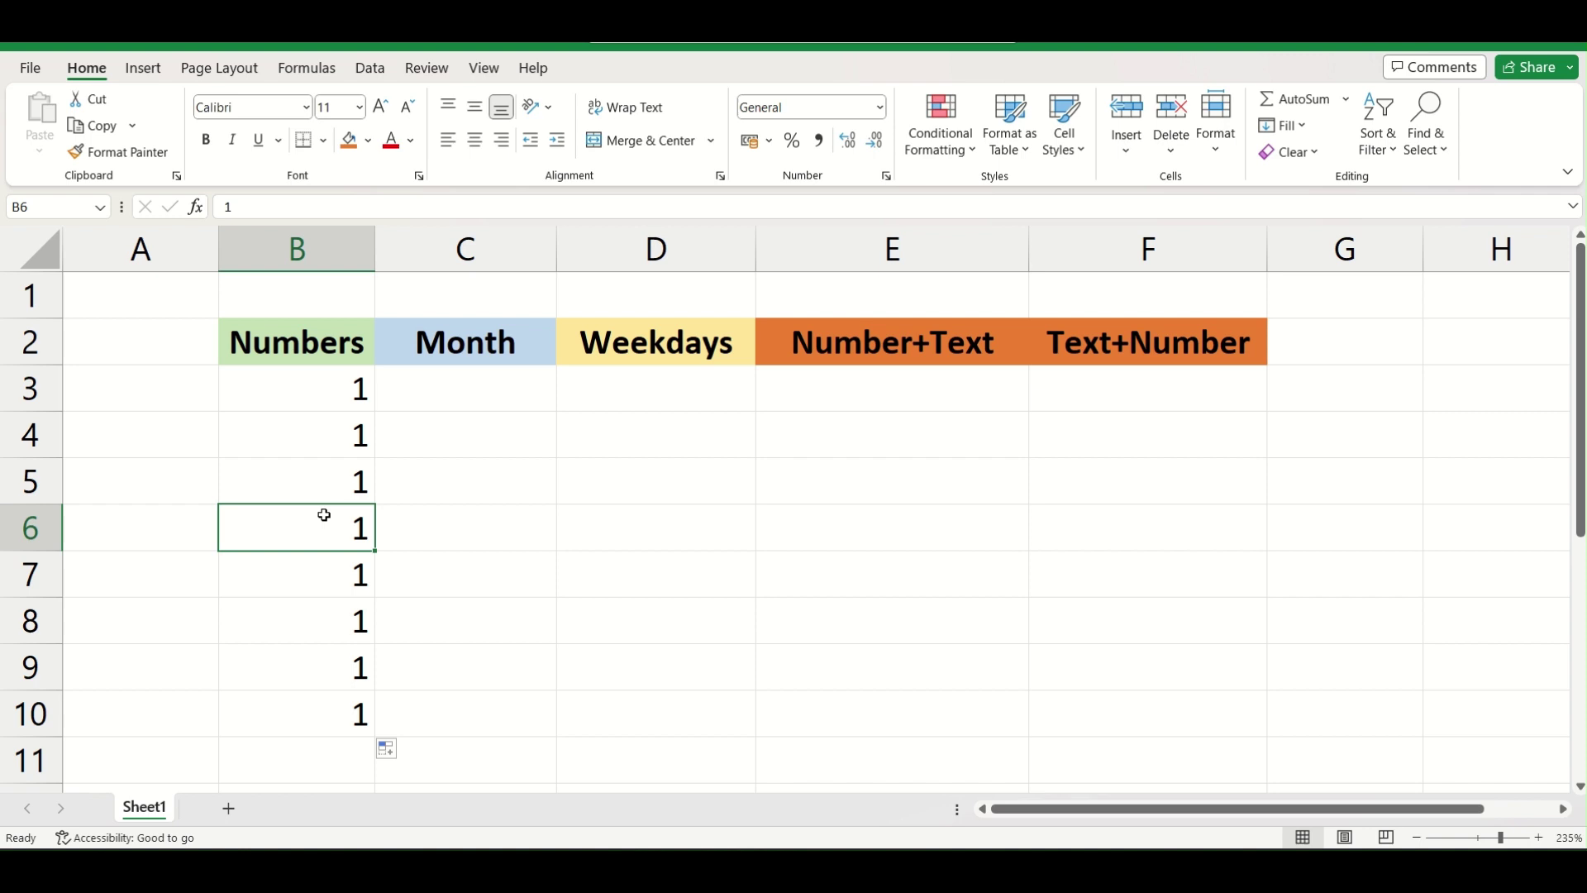
{"action": "left_click", "coordinate": [330, 386]}
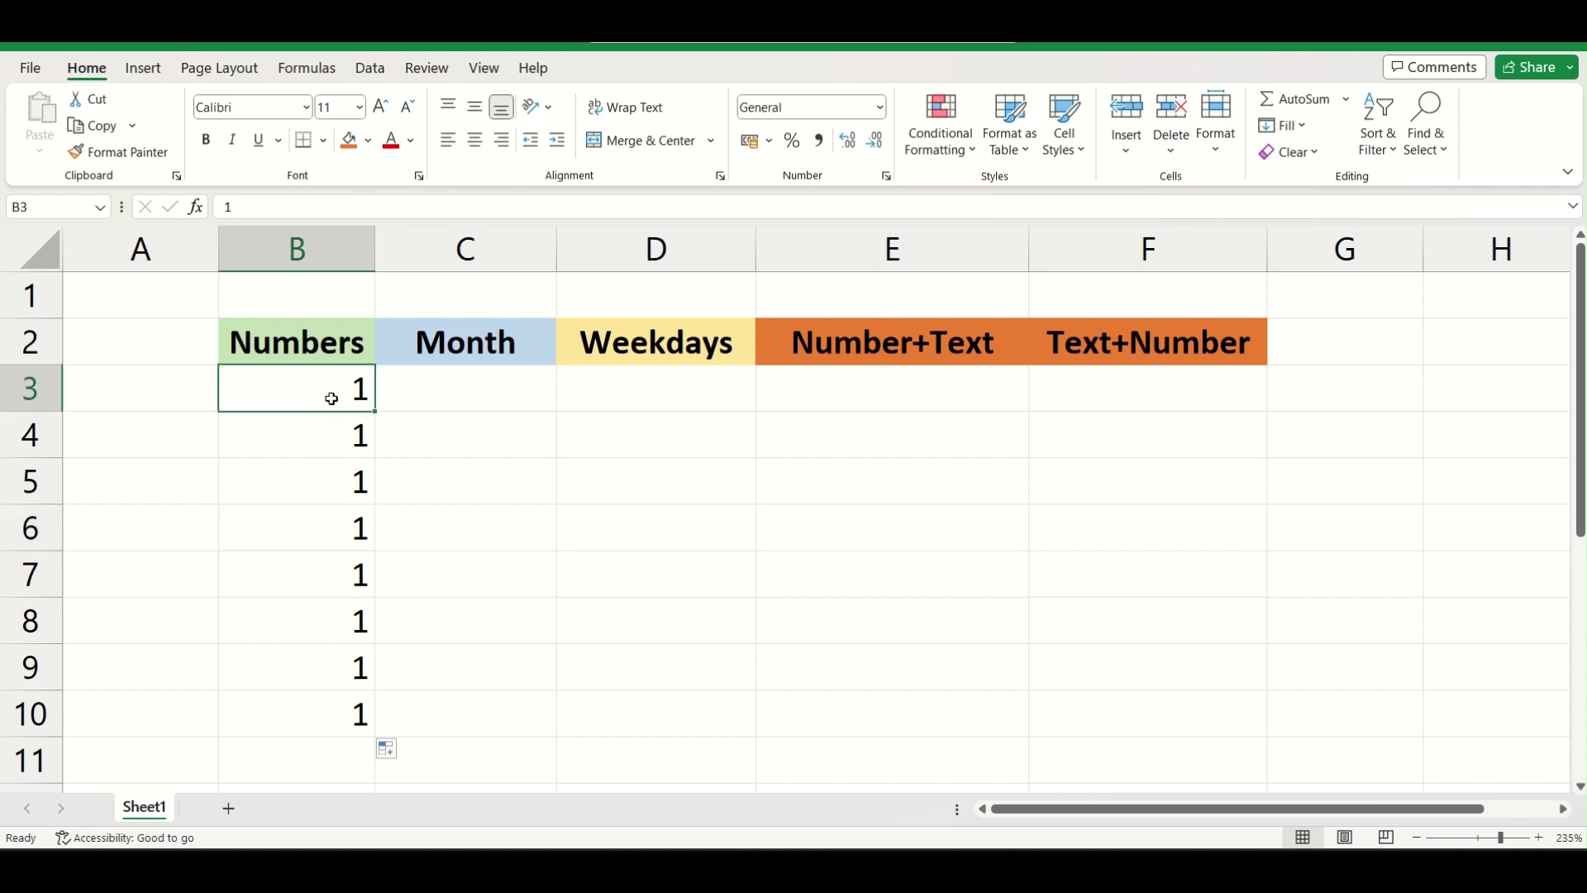
{"action": "left_click_drag", "start_coordinate": [331, 398], "coordinate": [326, 719]}
{"action": "left_click", "coordinate": [323, 653]}
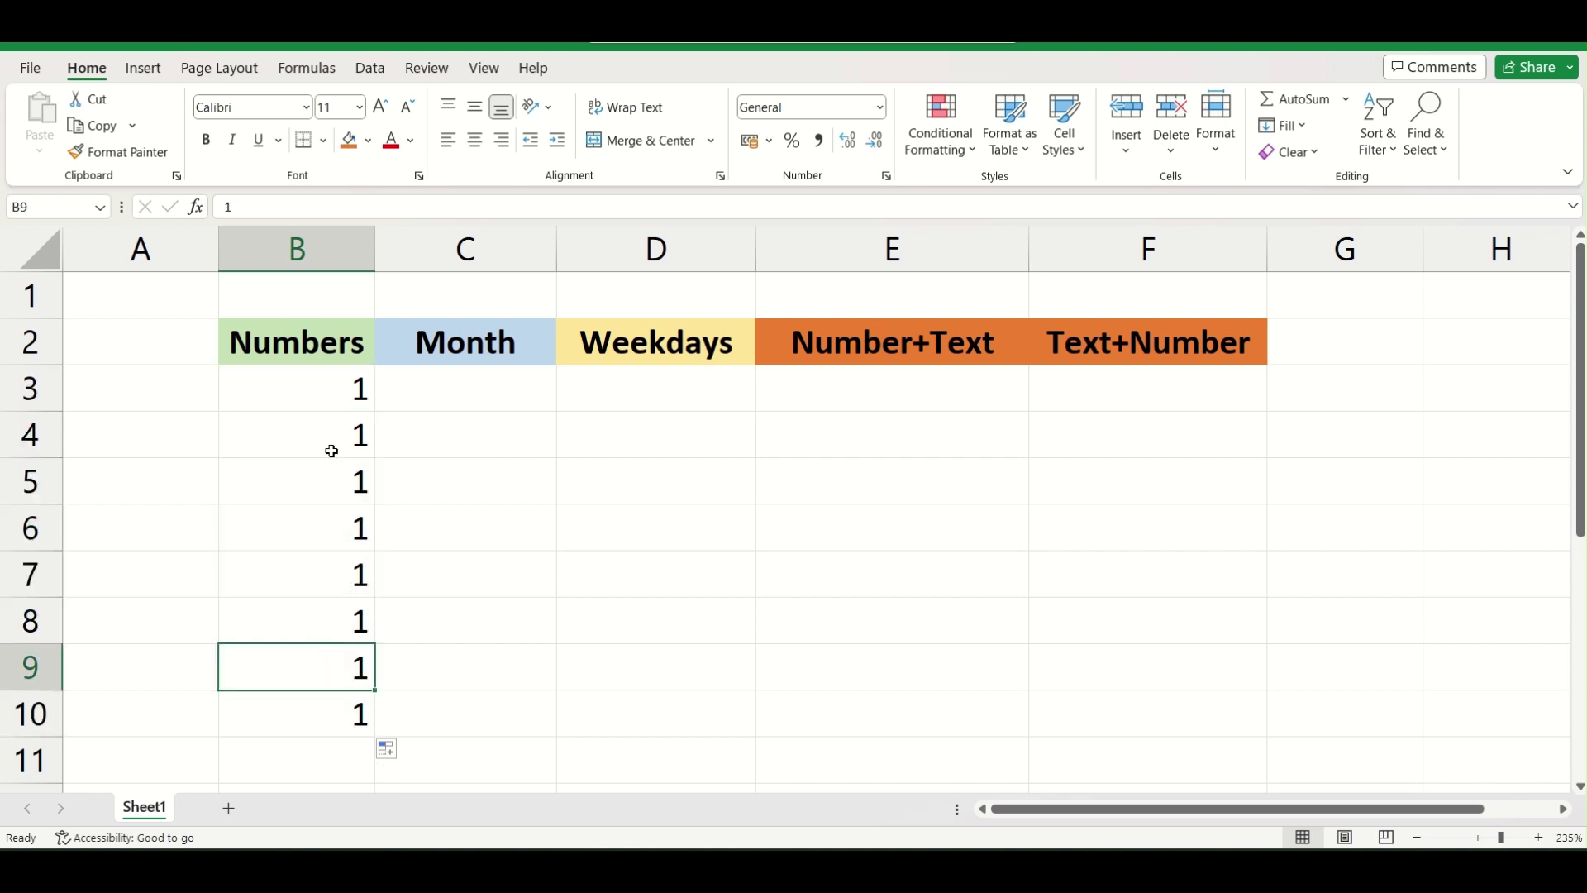
{"action": "left_click_drag", "start_coordinate": [330, 407], "coordinate": [333, 716]}
{"action": "left_click", "coordinate": [334, 621]}
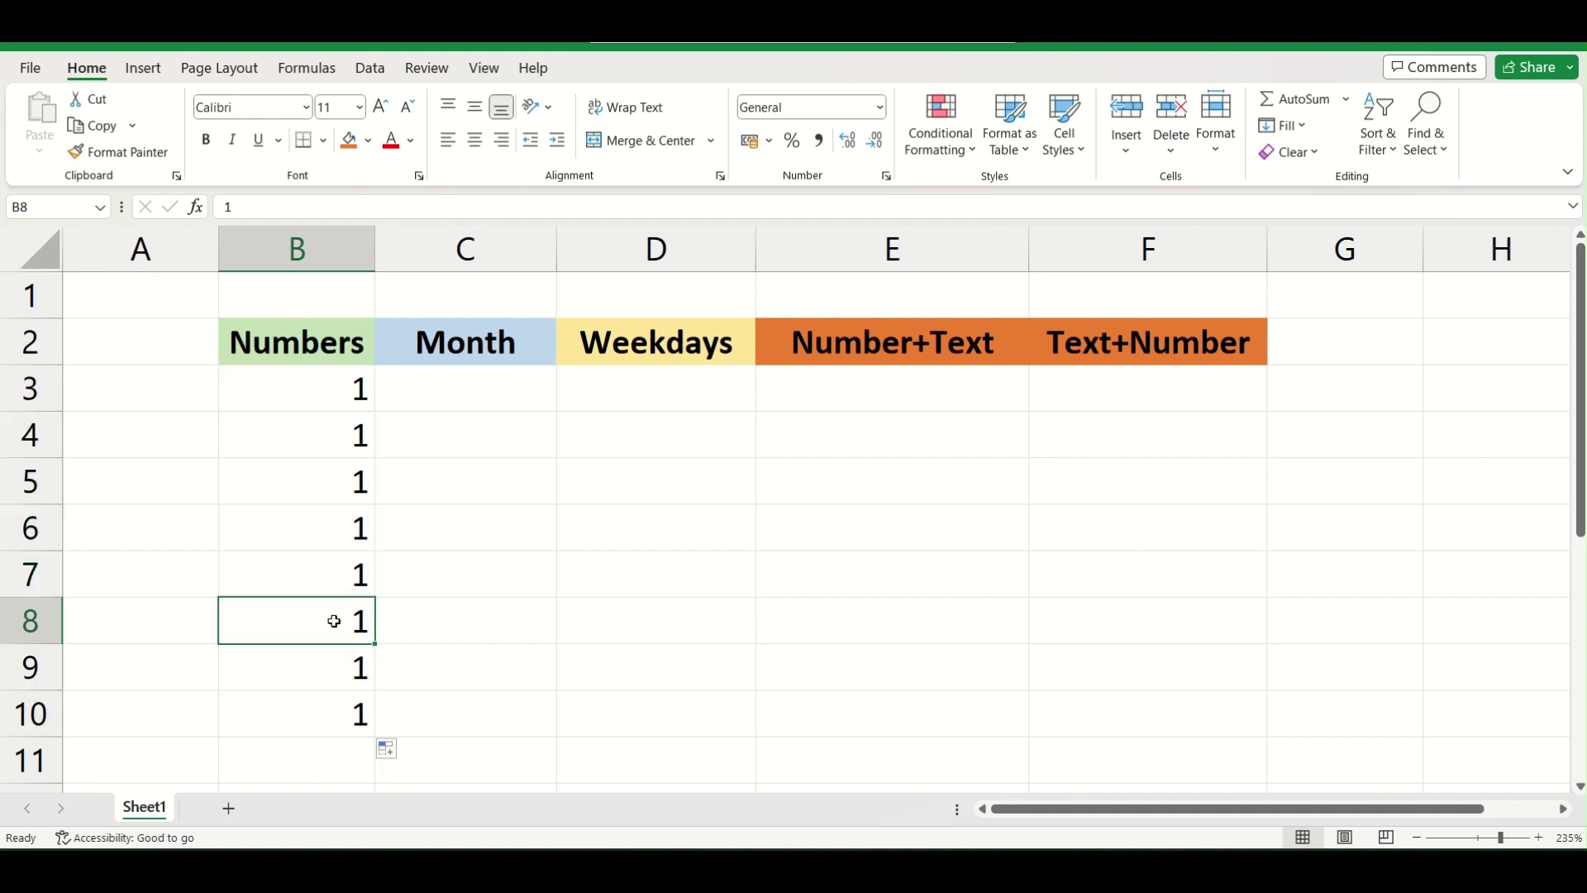
Step: Convert the copied 1s into a 1–8 series using Auto Fill Options > Fill Series
{"action": "left_click", "coordinate": [409, 757]}
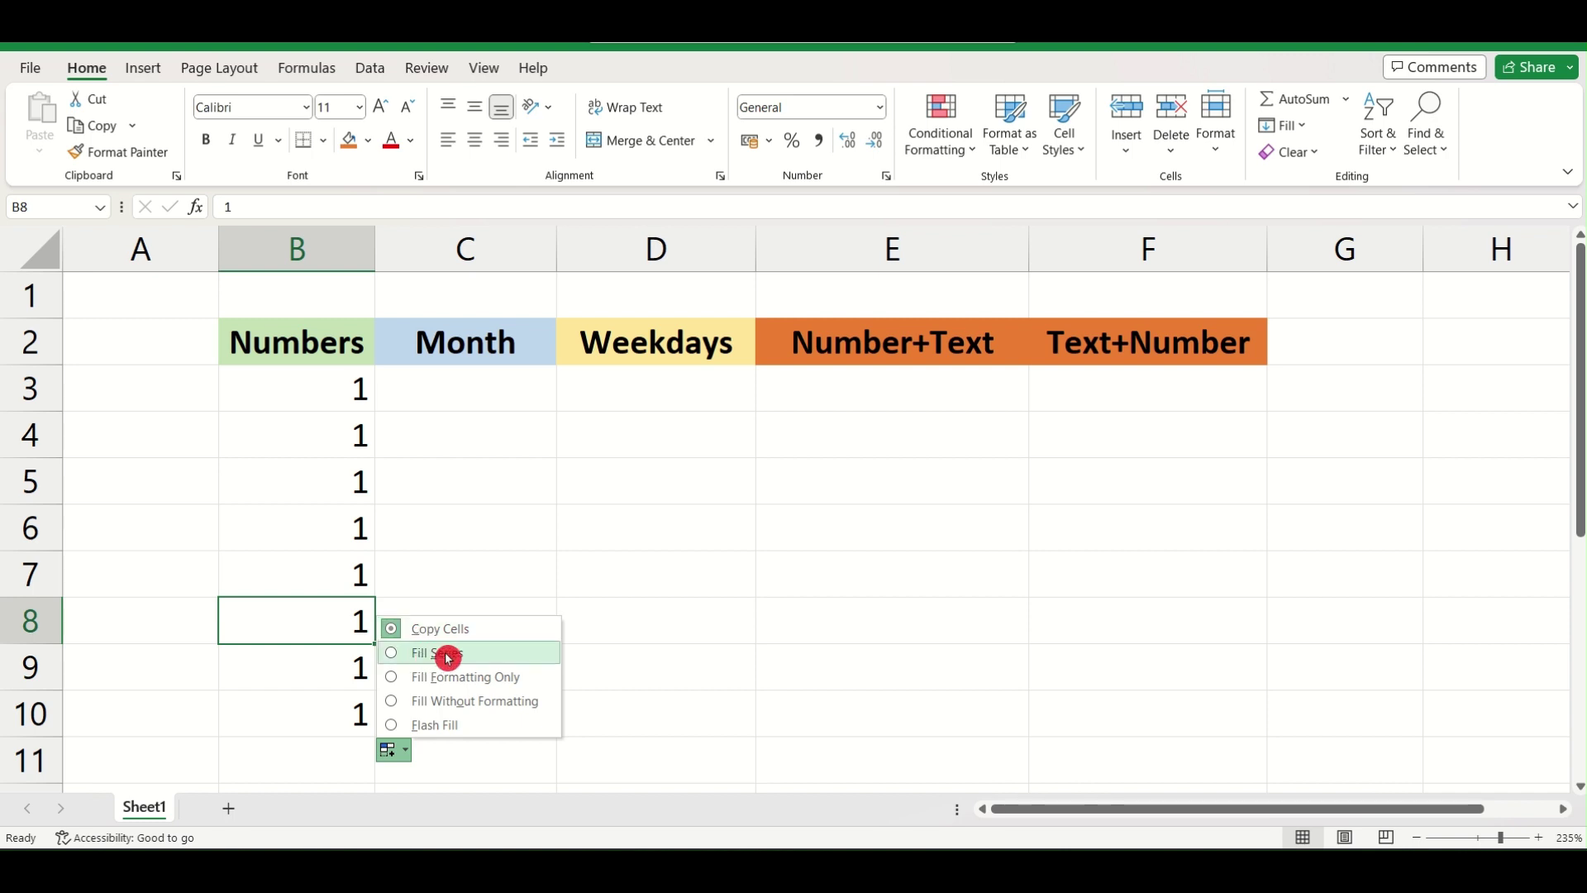
{"action": "left_click", "coordinate": [492, 655]}
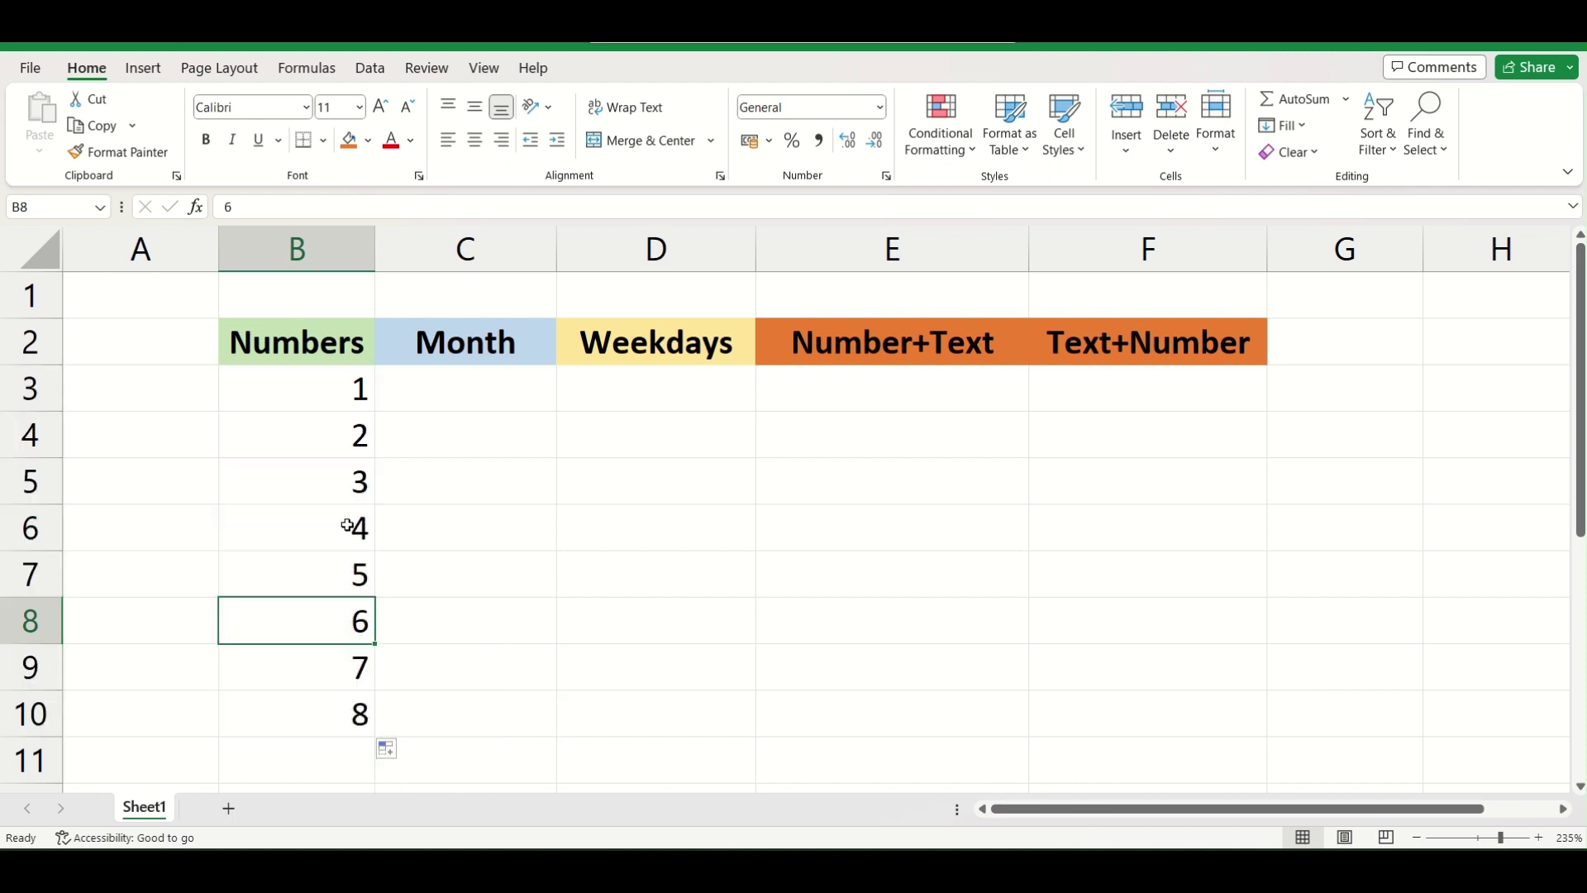
{"action": "left_click_drag", "start_coordinate": [337, 371], "coordinate": [319, 712]}
{"action": "left_click", "coordinate": [319, 710]}
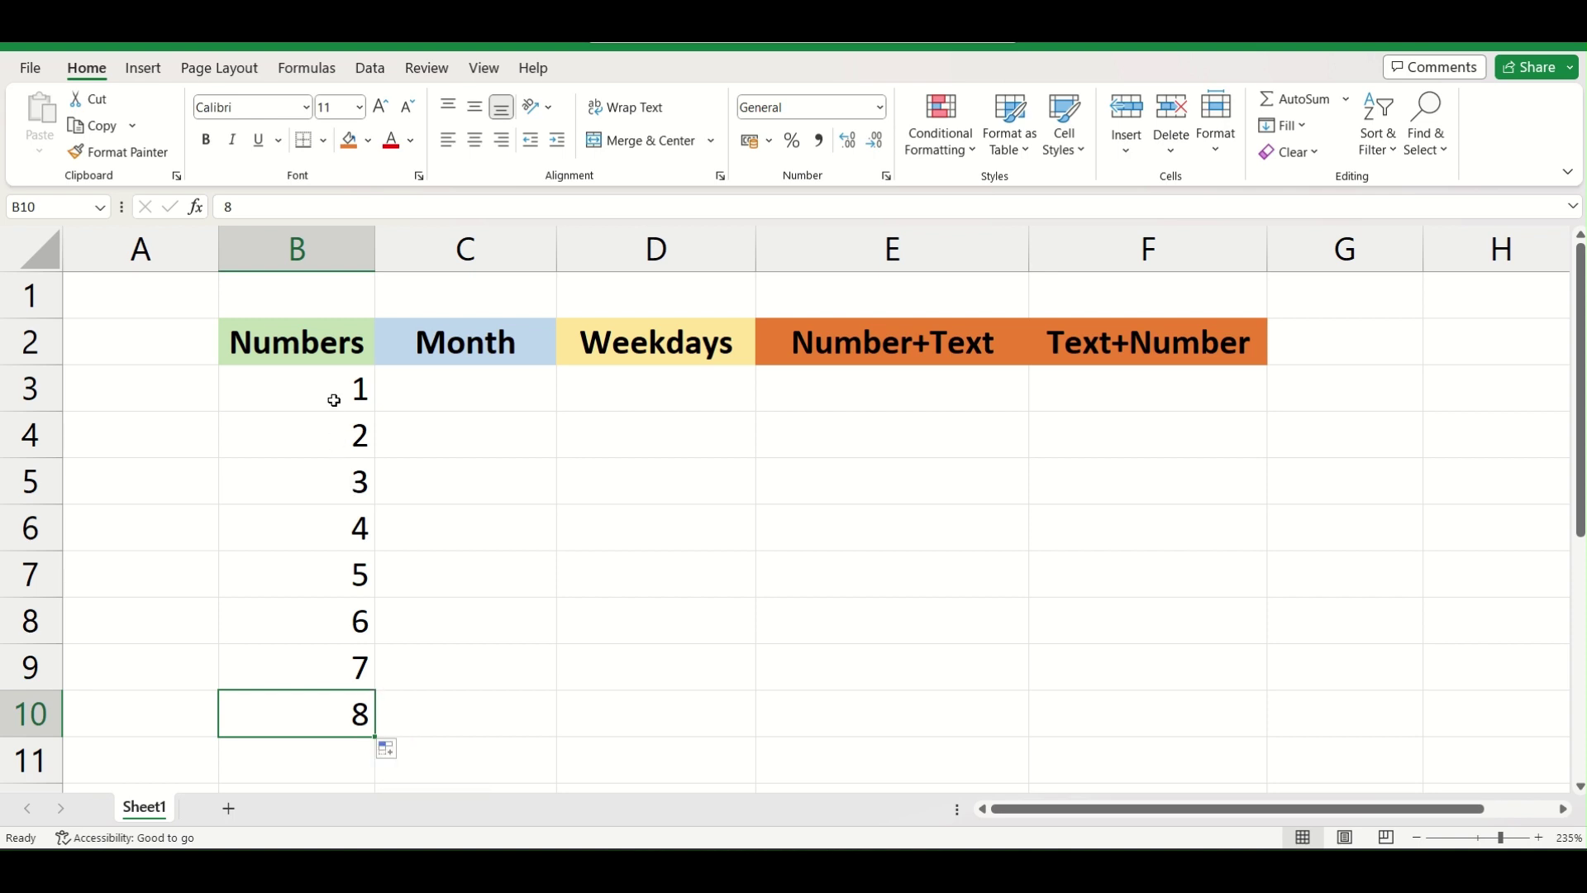
{"action": "left_click", "coordinate": [390, 749]}
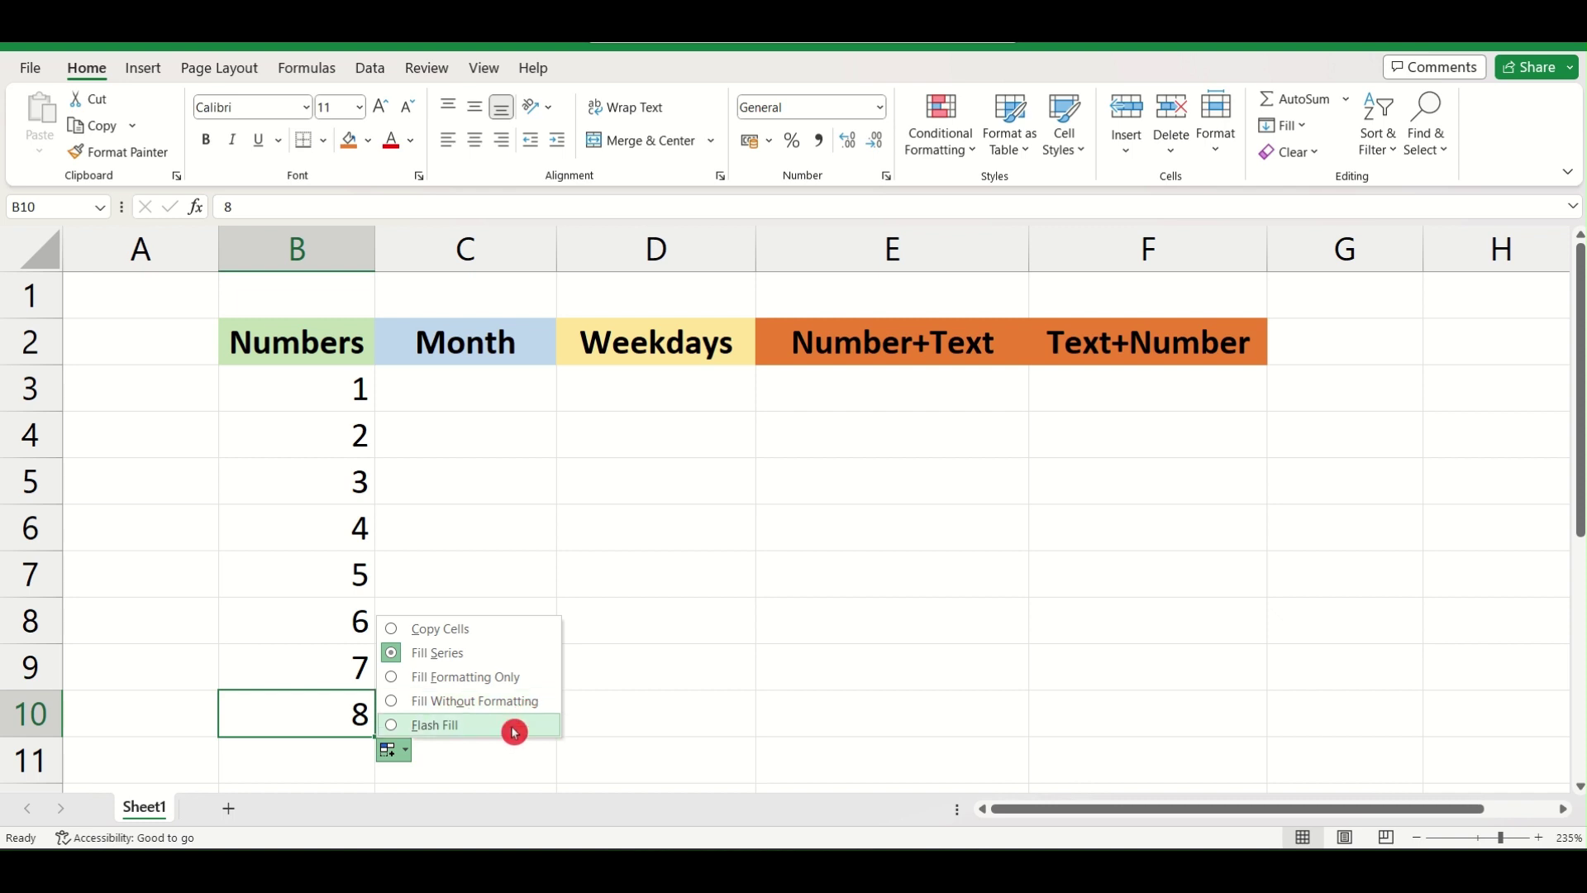
{"action": "left_click_drag", "start_coordinate": [358, 718], "coordinate": [330, 489]}
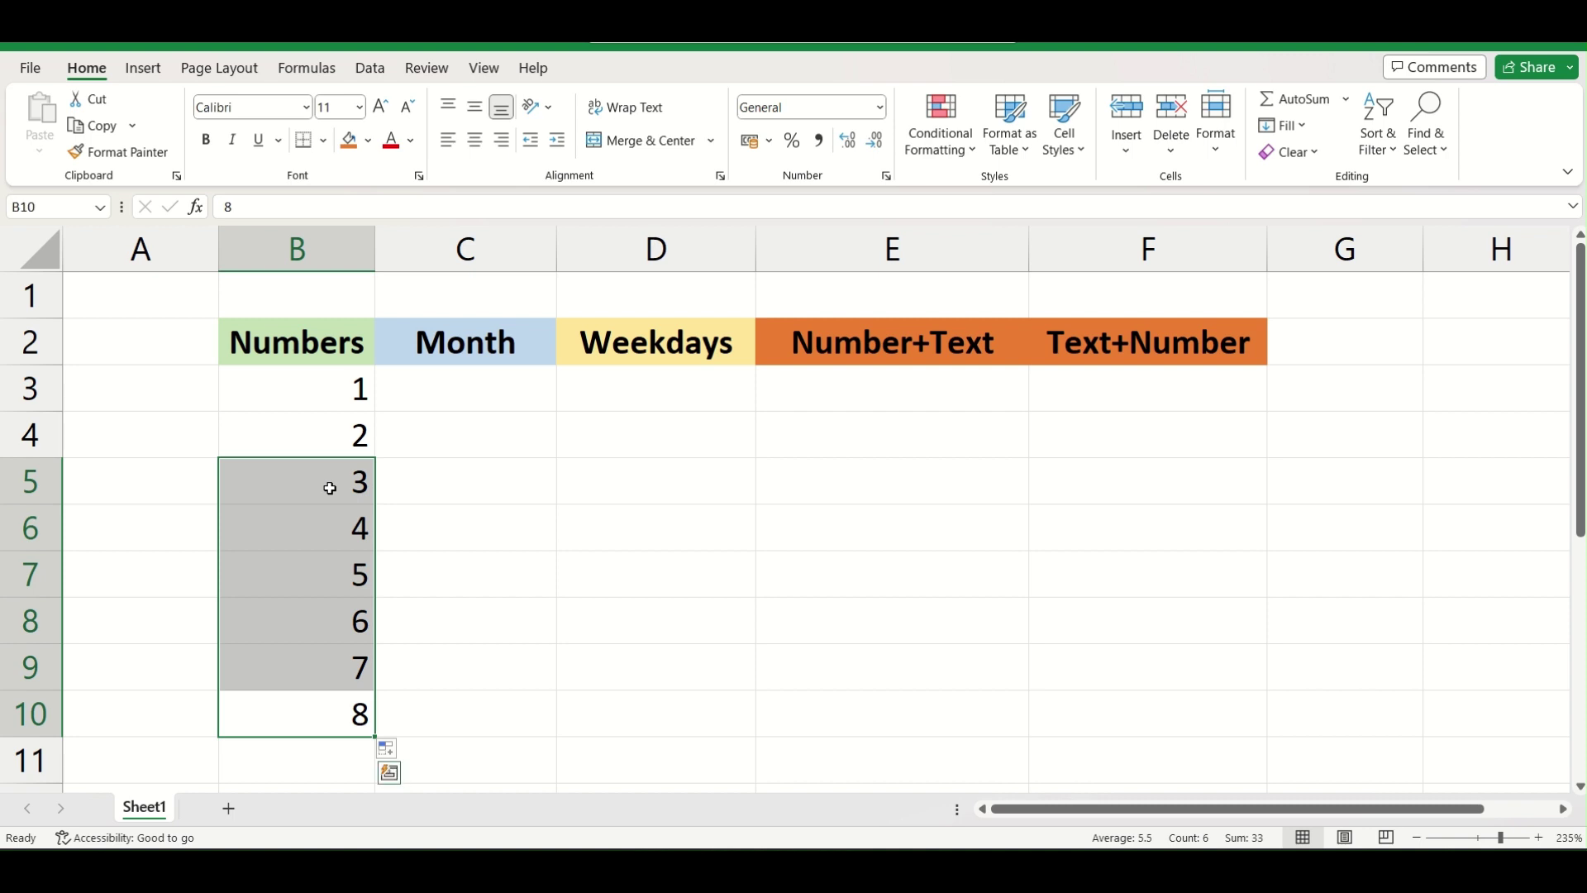
{"action": "left_click", "coordinate": [330, 489]}
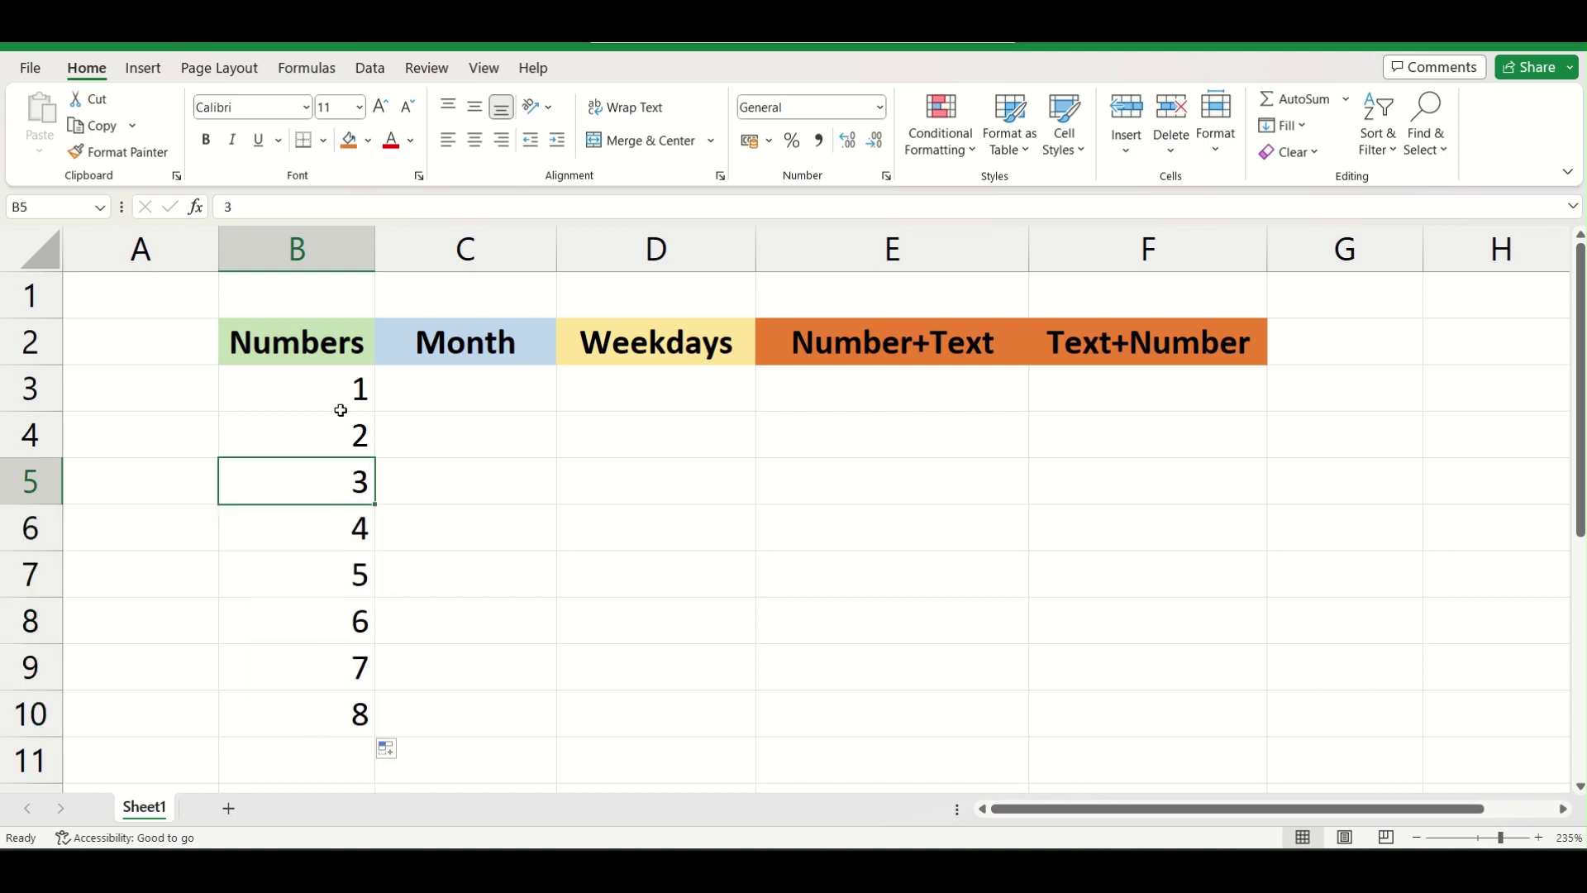
{"action": "left_click", "coordinate": [341, 409]}
{"action": "left_click", "coordinate": [337, 432]}
Step: Make the 1 in B3 red and the 2 in B4 blue
{"action": "left_click", "coordinate": [340, 400]}
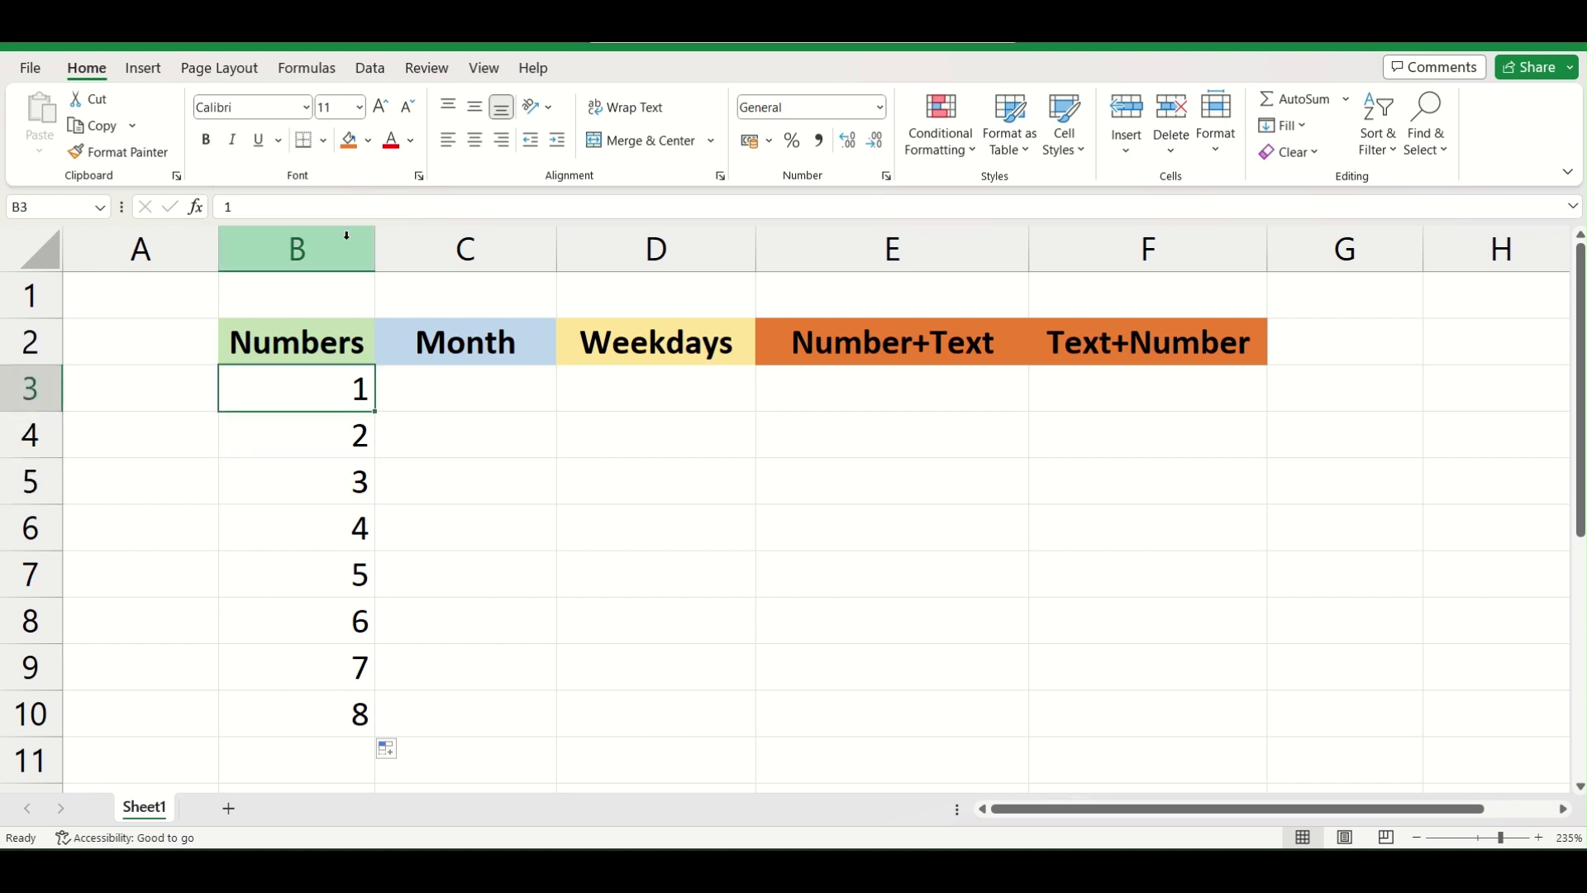
{"action": "left_click", "coordinate": [411, 141]}
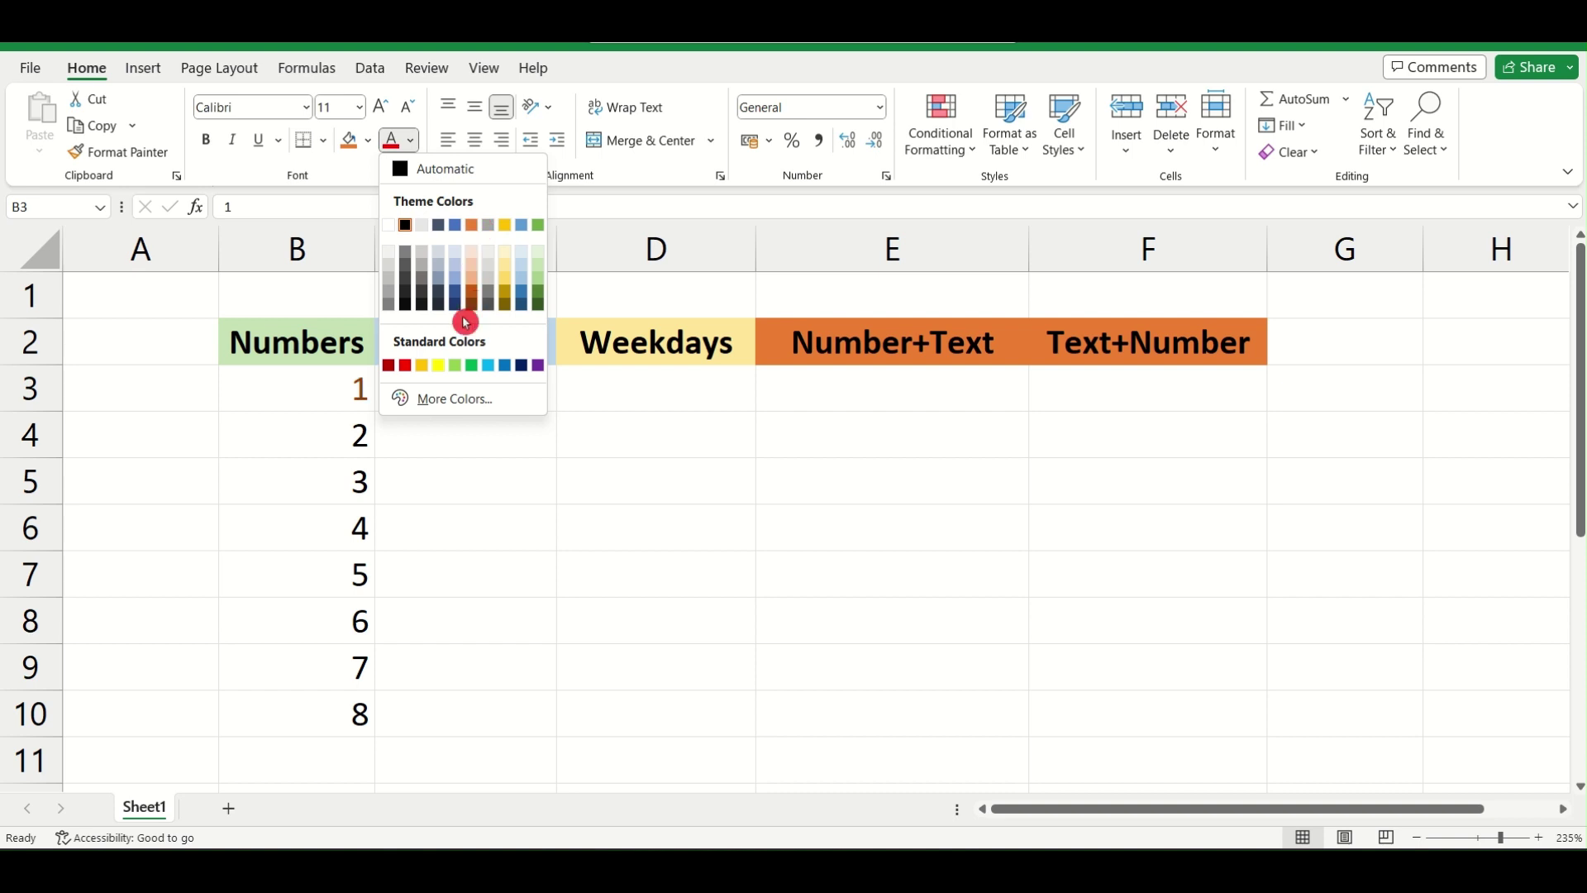
{"action": "left_click", "coordinate": [405, 364]}
{"action": "left_click", "coordinate": [321, 465]}
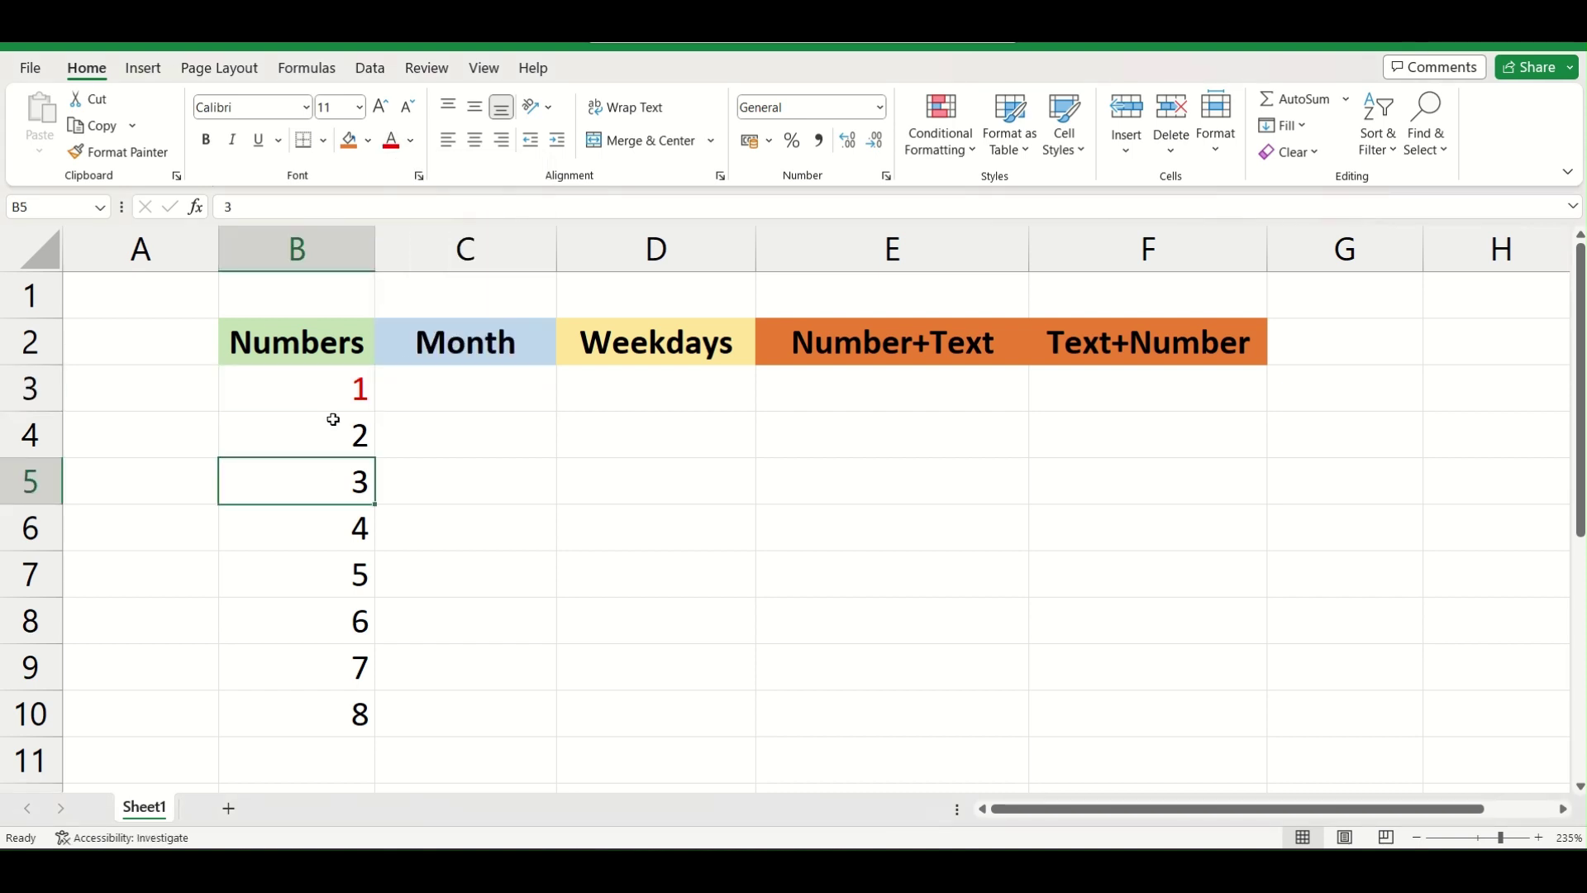
{"action": "left_click", "coordinate": [335, 389]}
{"action": "left_click", "coordinate": [333, 433]}
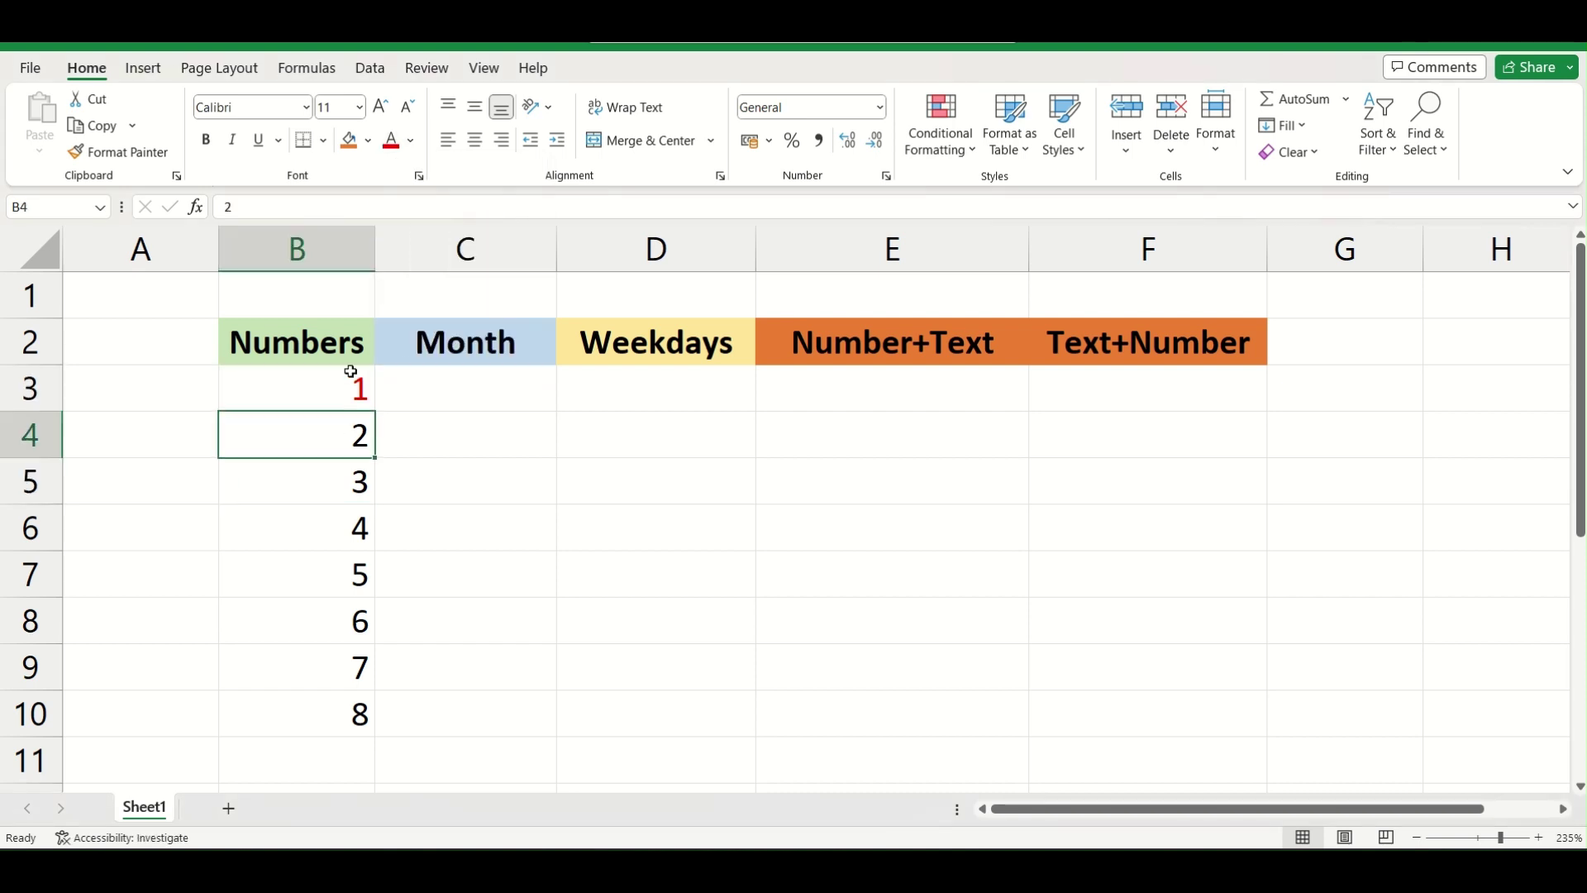
{"action": "left_click", "coordinate": [411, 141]}
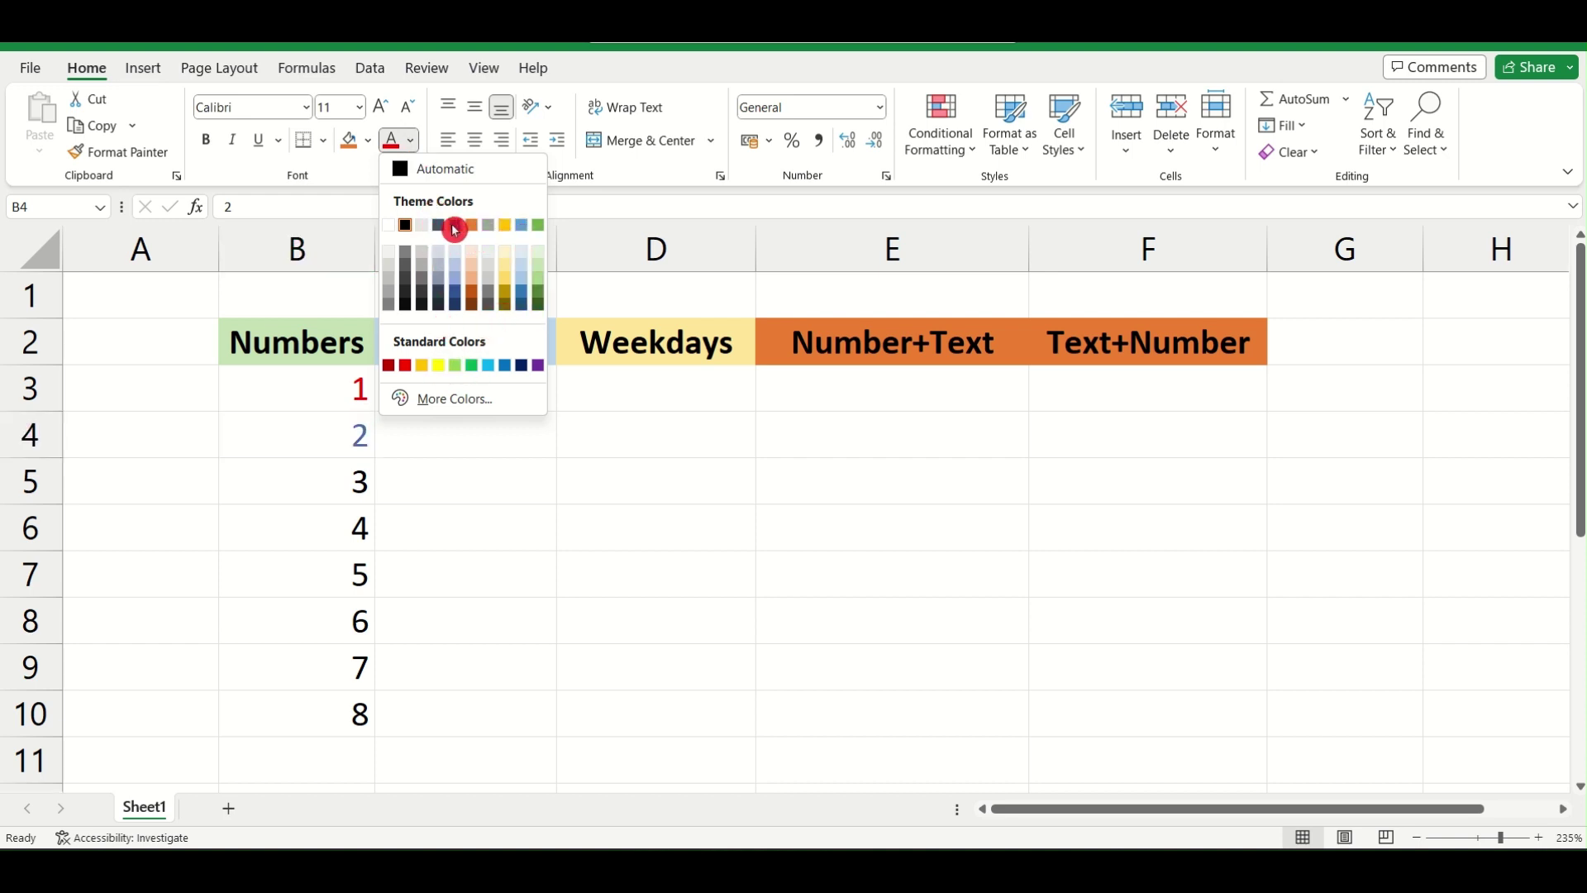
{"action": "left_click", "coordinate": [455, 230]}
{"action": "left_click", "coordinate": [244, 532]}
{"action": "left_click", "coordinate": [354, 451]}
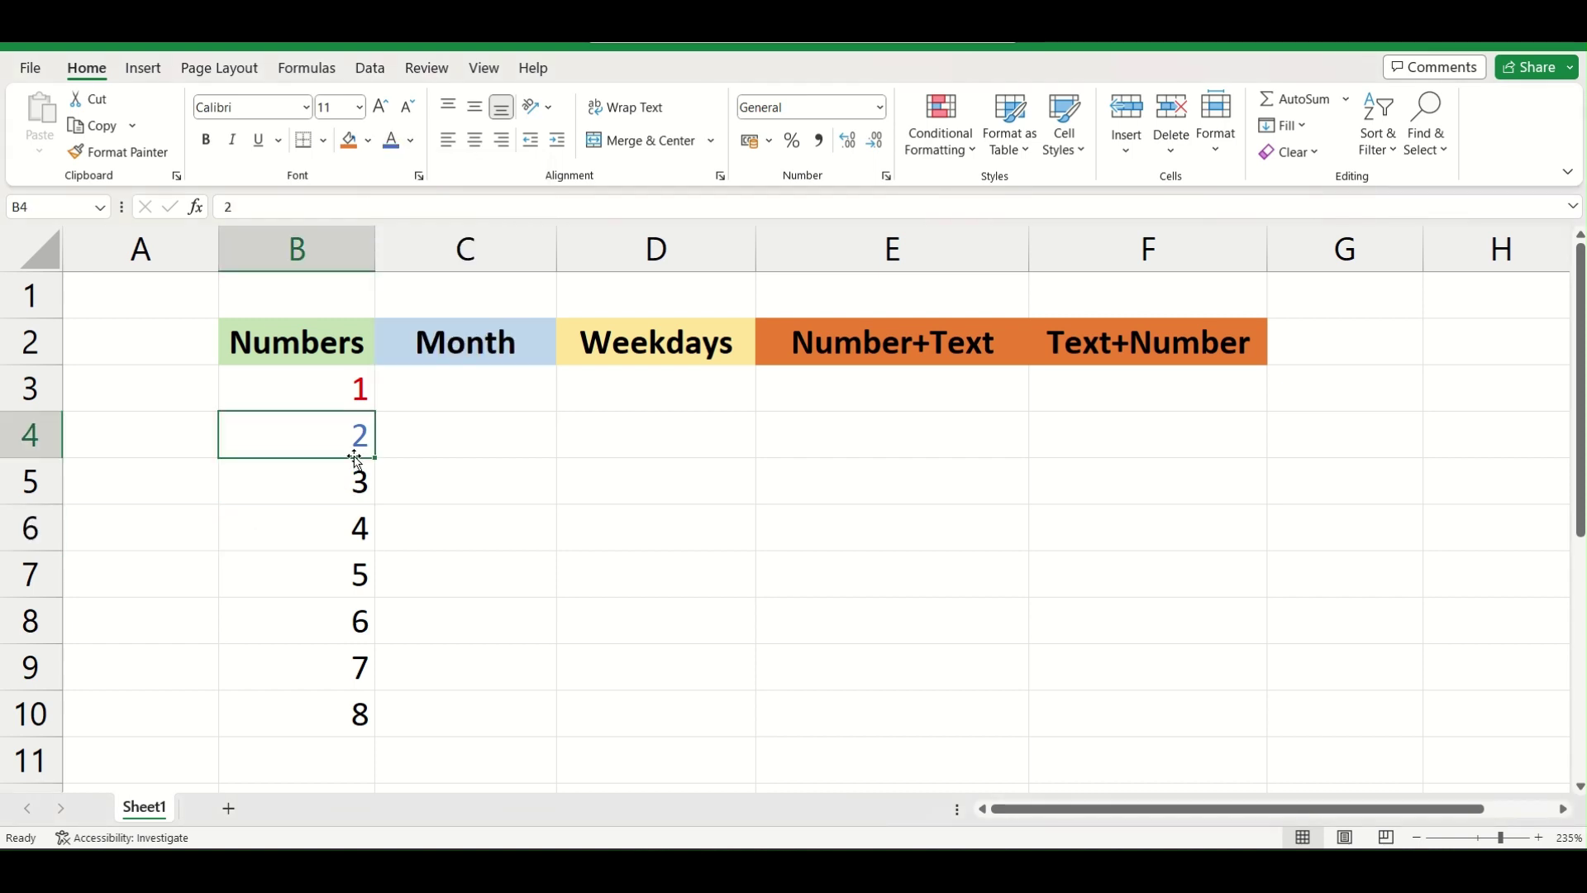
Step: Drag-fill B3:B4 down to B10, then choose Fill Without Formatting
{"action": "left_click_drag", "start_coordinate": [344, 390], "coordinate": [353, 725]}
{"action": "left_click", "coordinate": [327, 501]}
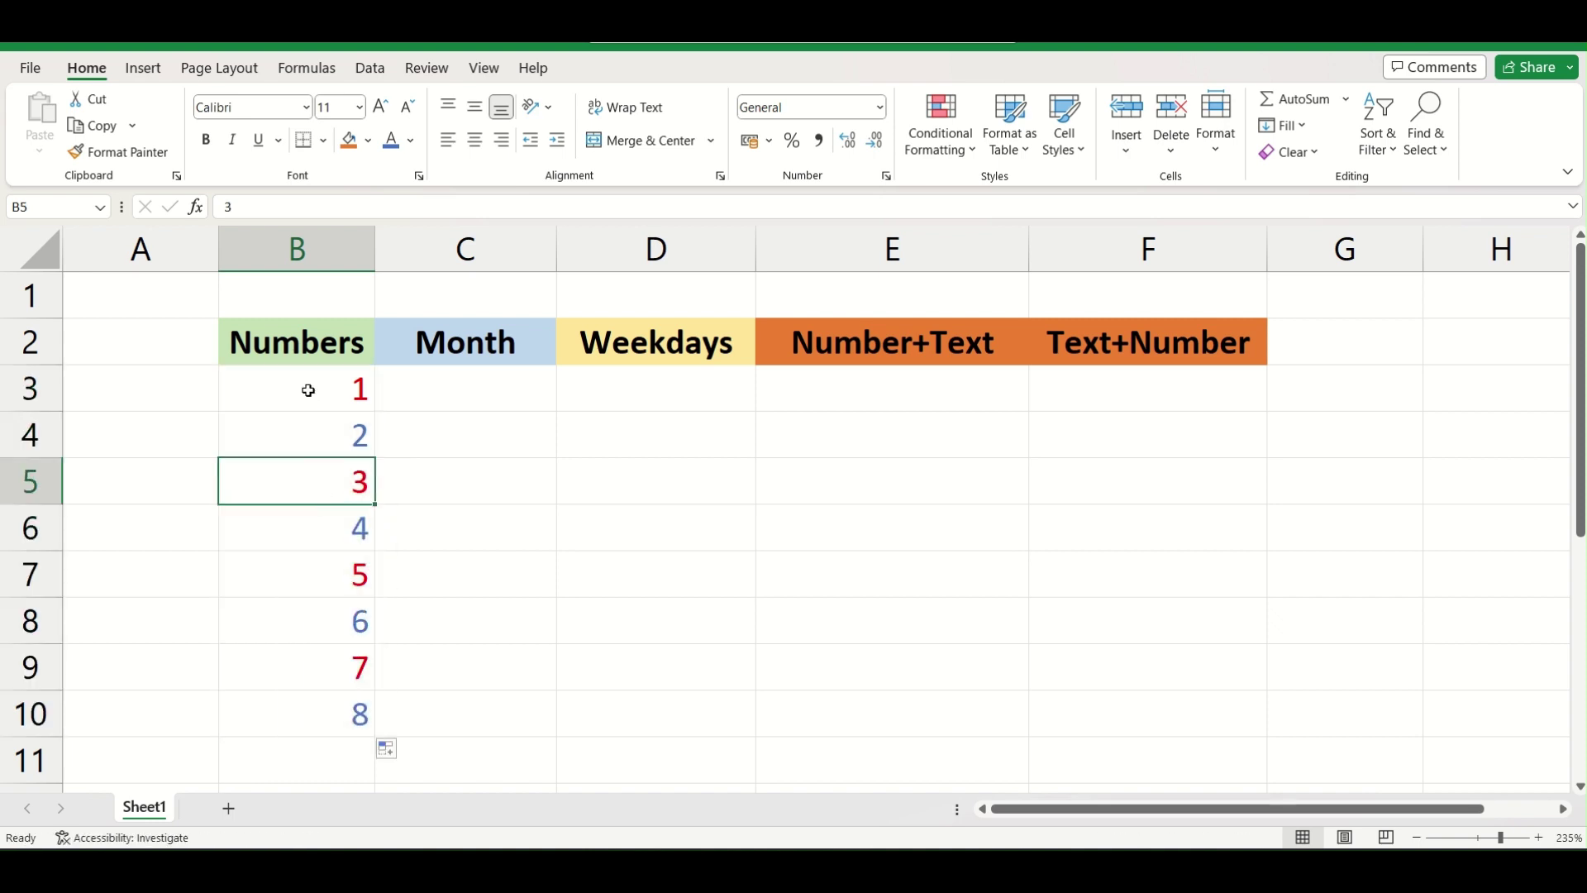
{"action": "left_click_drag", "start_coordinate": [308, 390], "coordinate": [305, 702]}
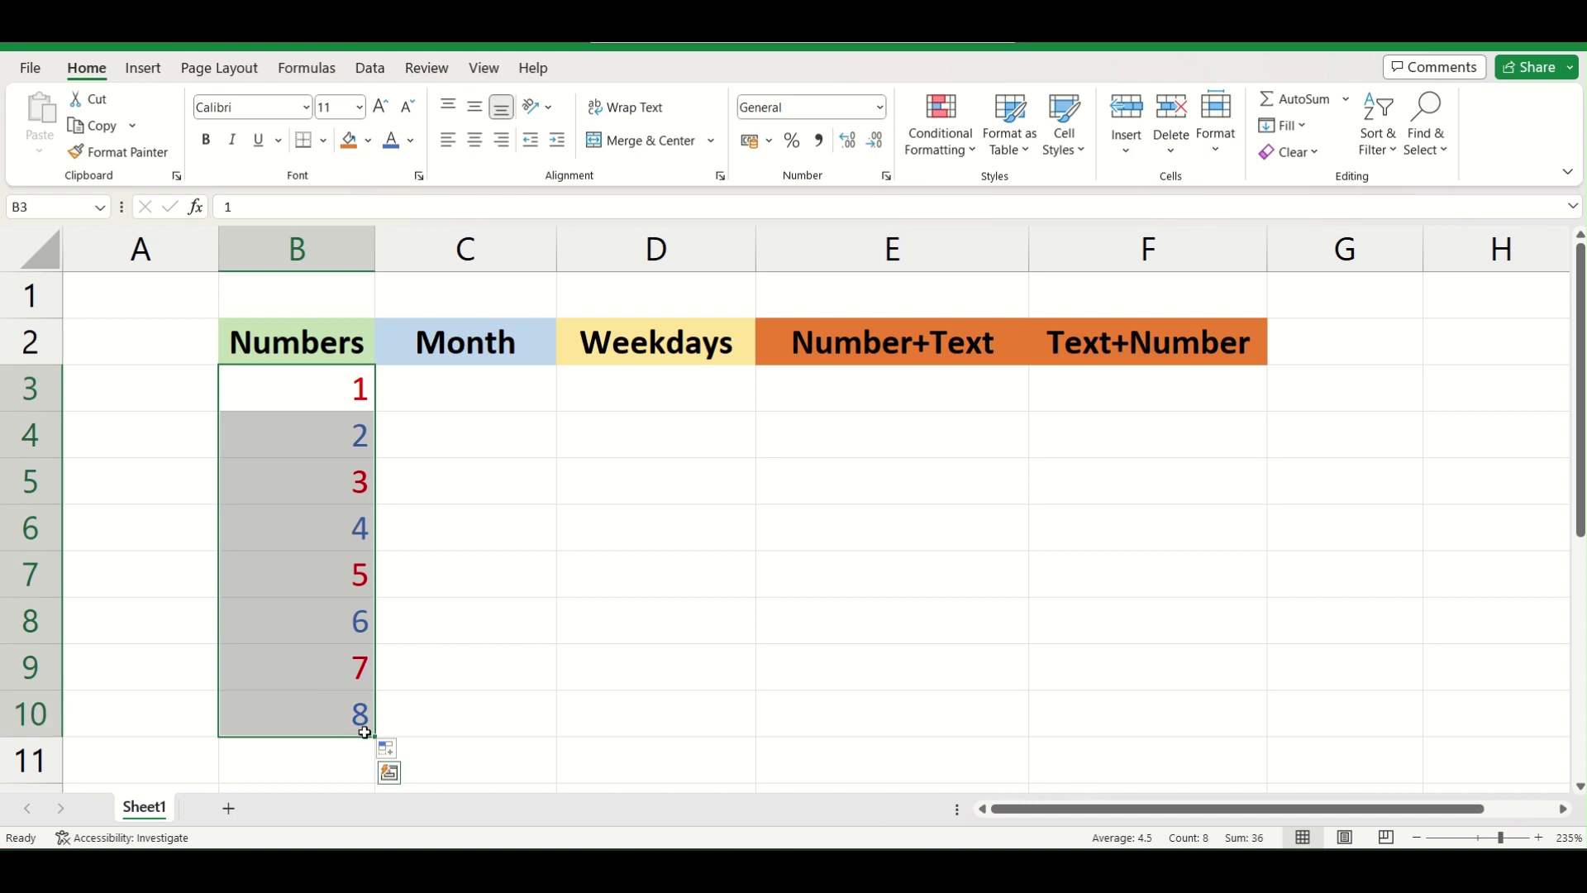
{"action": "left_click", "coordinate": [388, 749]}
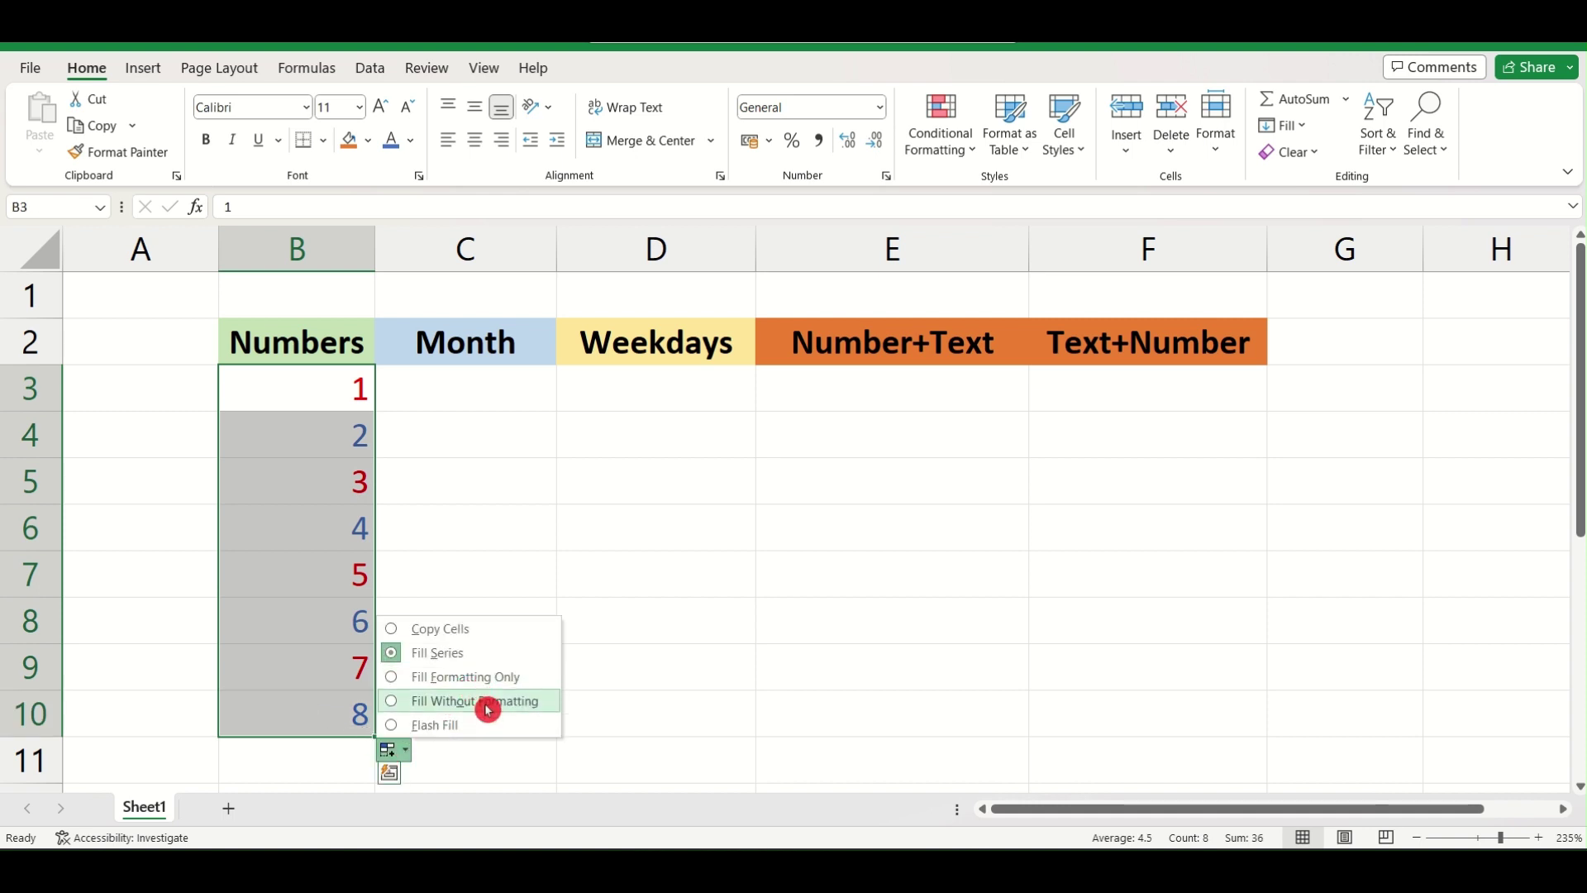
{"action": "left_click", "coordinate": [488, 710]}
{"action": "left_click", "coordinate": [324, 438]}
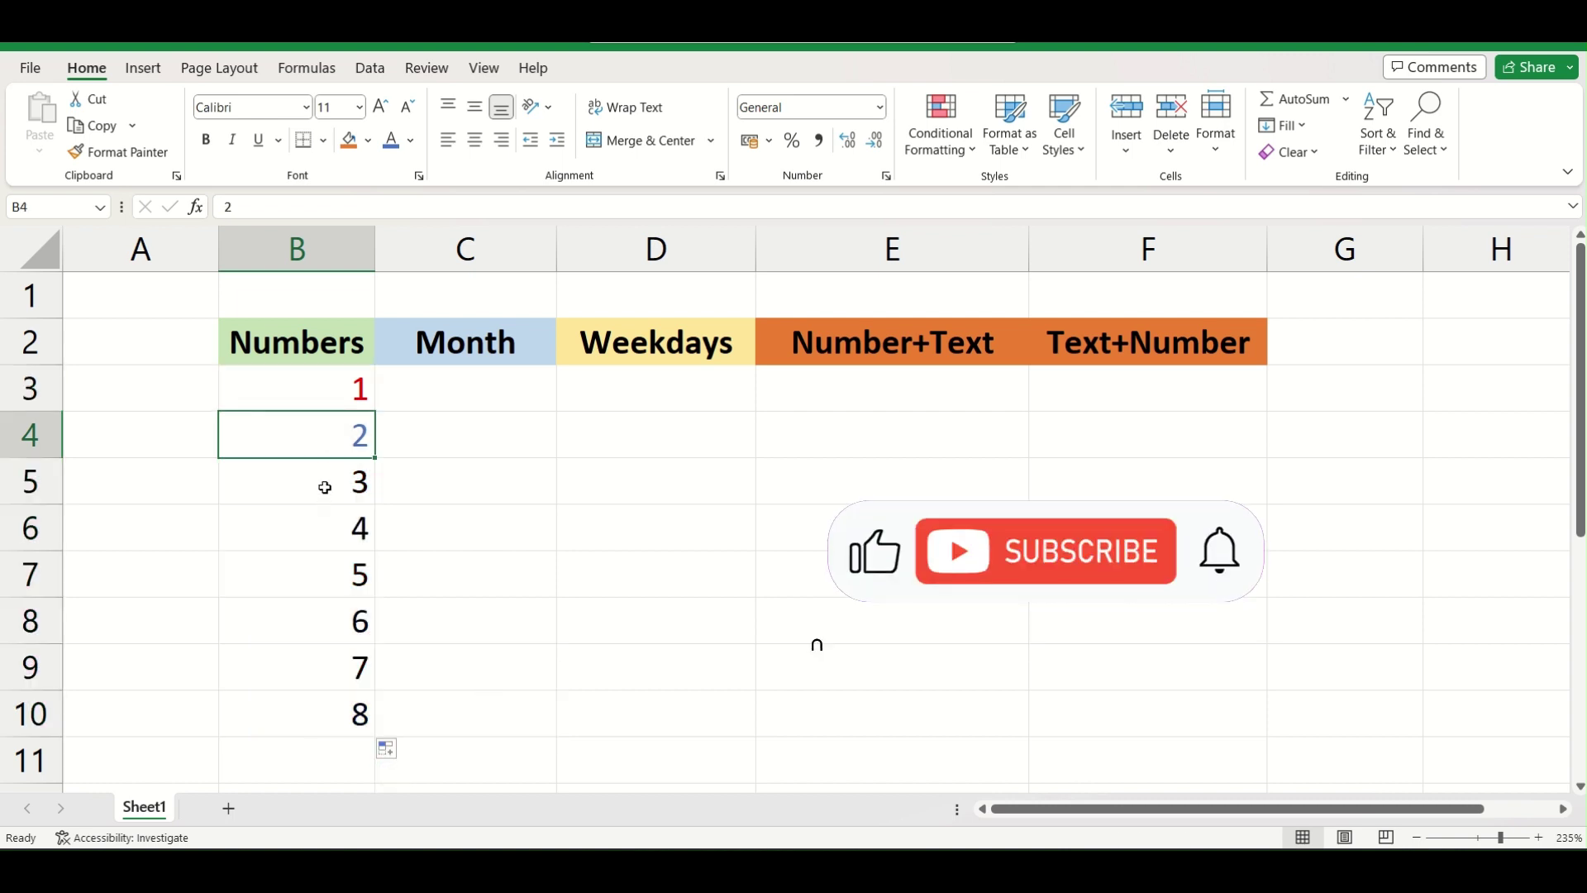
Step: Switch the series to Fill Formatting Only, restoring alternating red and blue numbers
{"action": "left_click_drag", "start_coordinate": [324, 488], "coordinate": [325, 696]}
{"action": "left_click", "coordinate": [326, 545]}
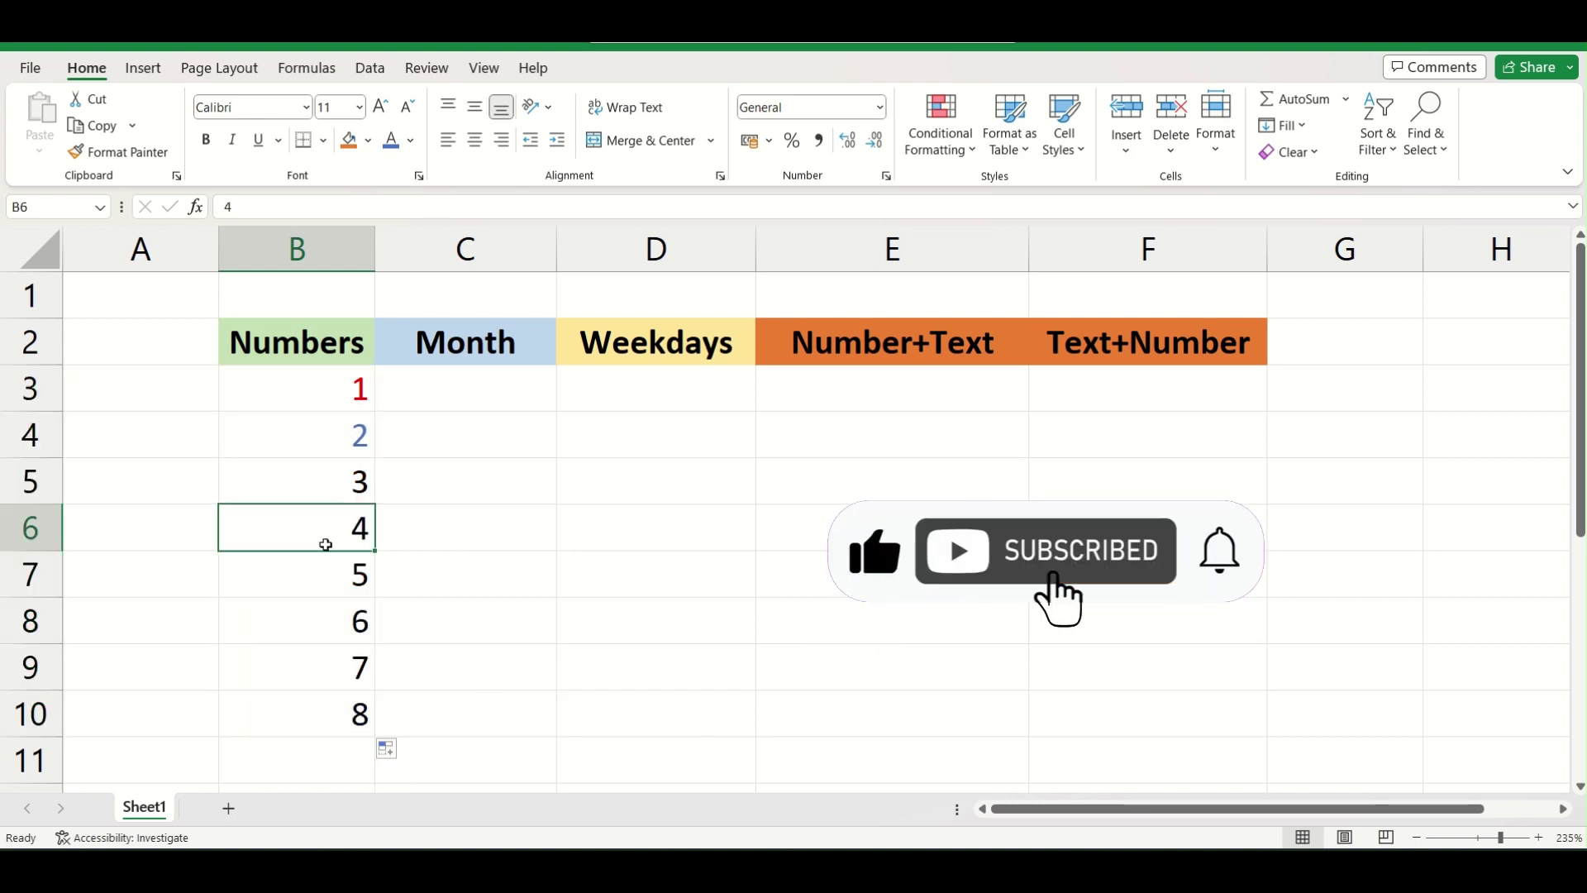
{"action": "left_click", "coordinate": [386, 749]}
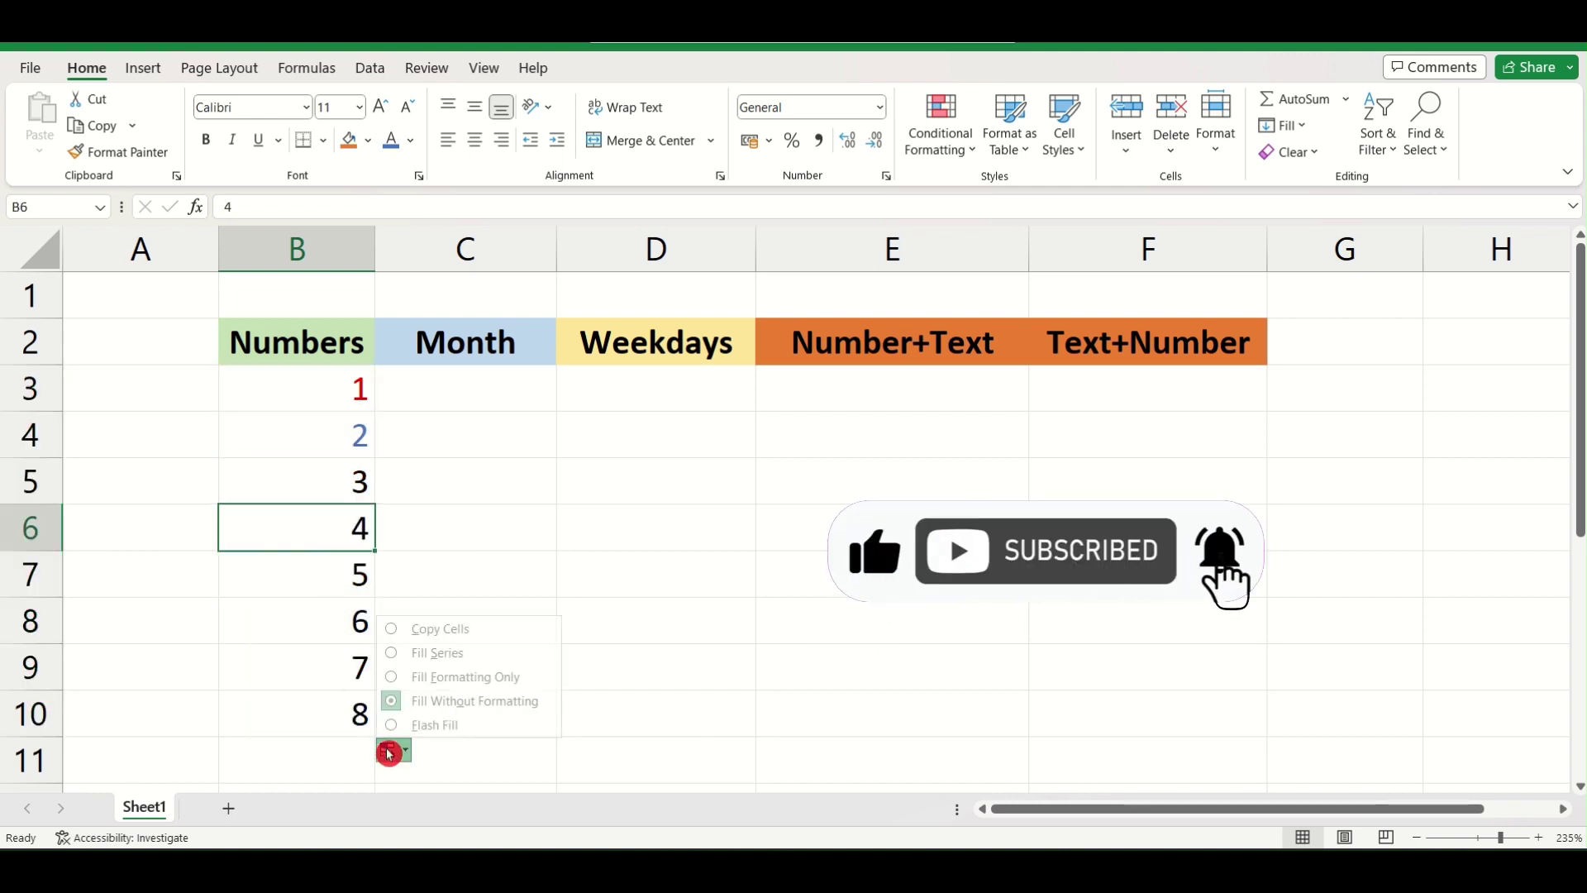
{"action": "left_click", "coordinate": [430, 677]}
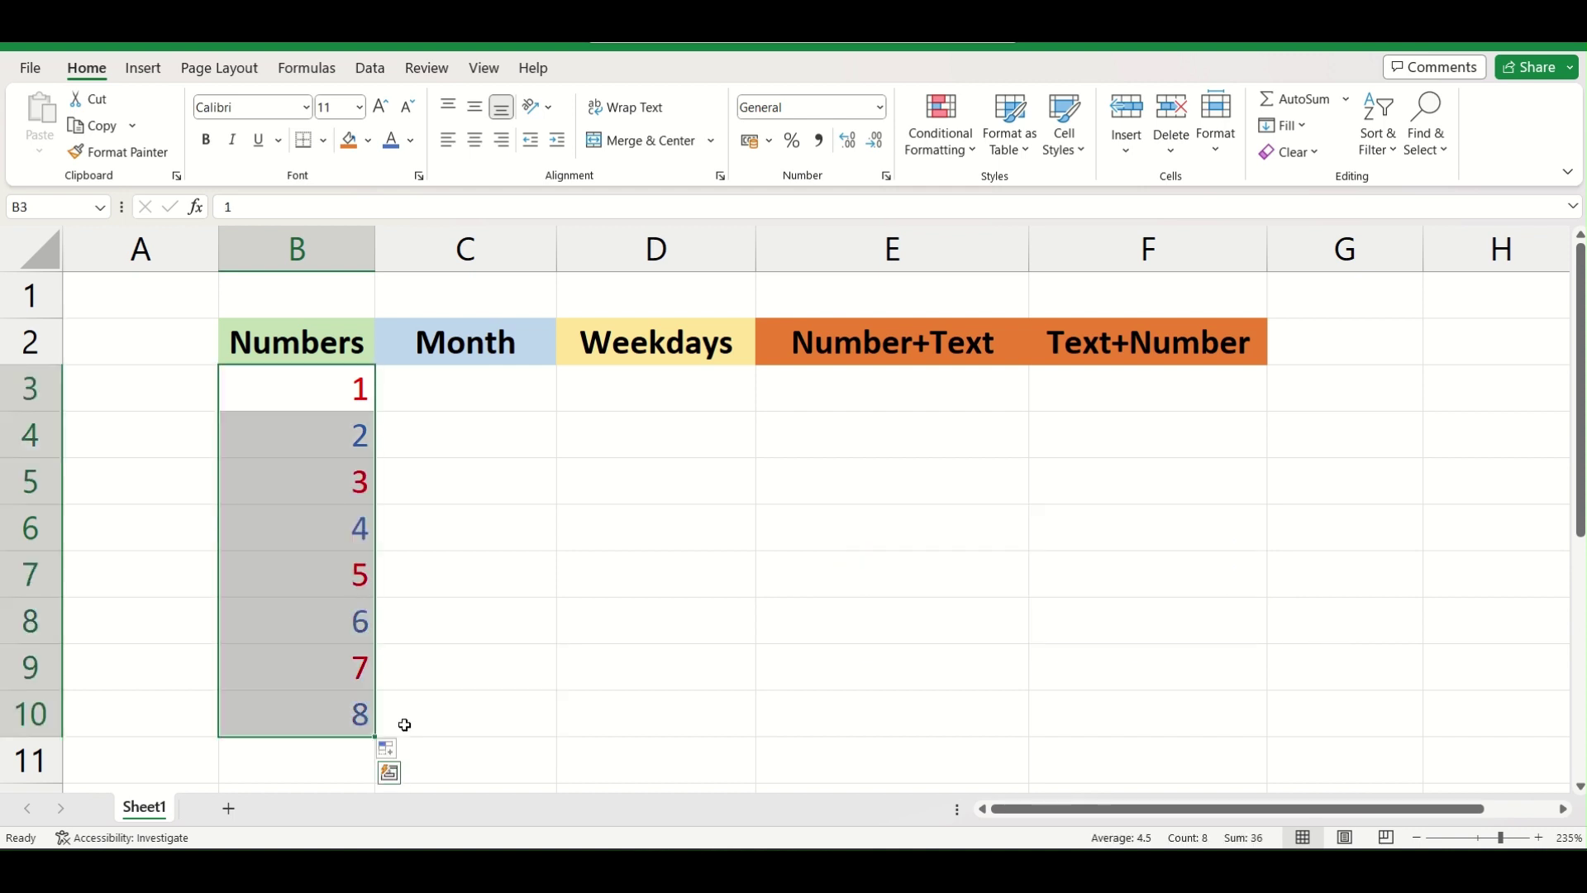
{"action": "left_click", "coordinate": [315, 656]}
{"action": "left_click_drag", "start_coordinate": [319, 390], "coordinate": [319, 667]}
{"action": "left_click", "coordinate": [319, 700]}
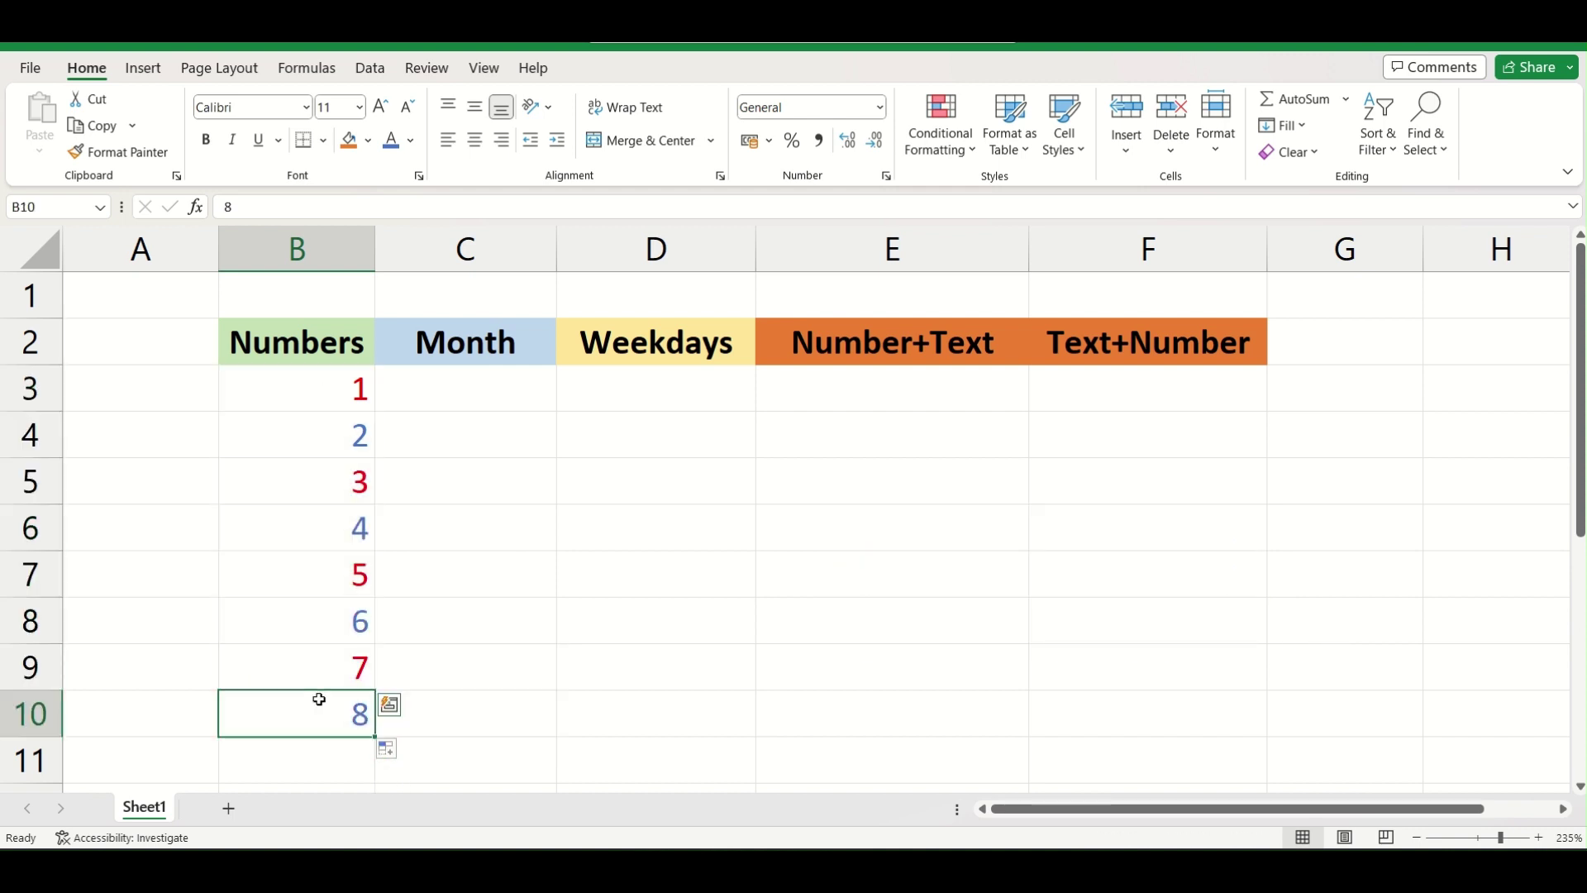
{"action": "left_click", "coordinate": [301, 542]}
{"action": "left_click", "coordinate": [272, 451]}
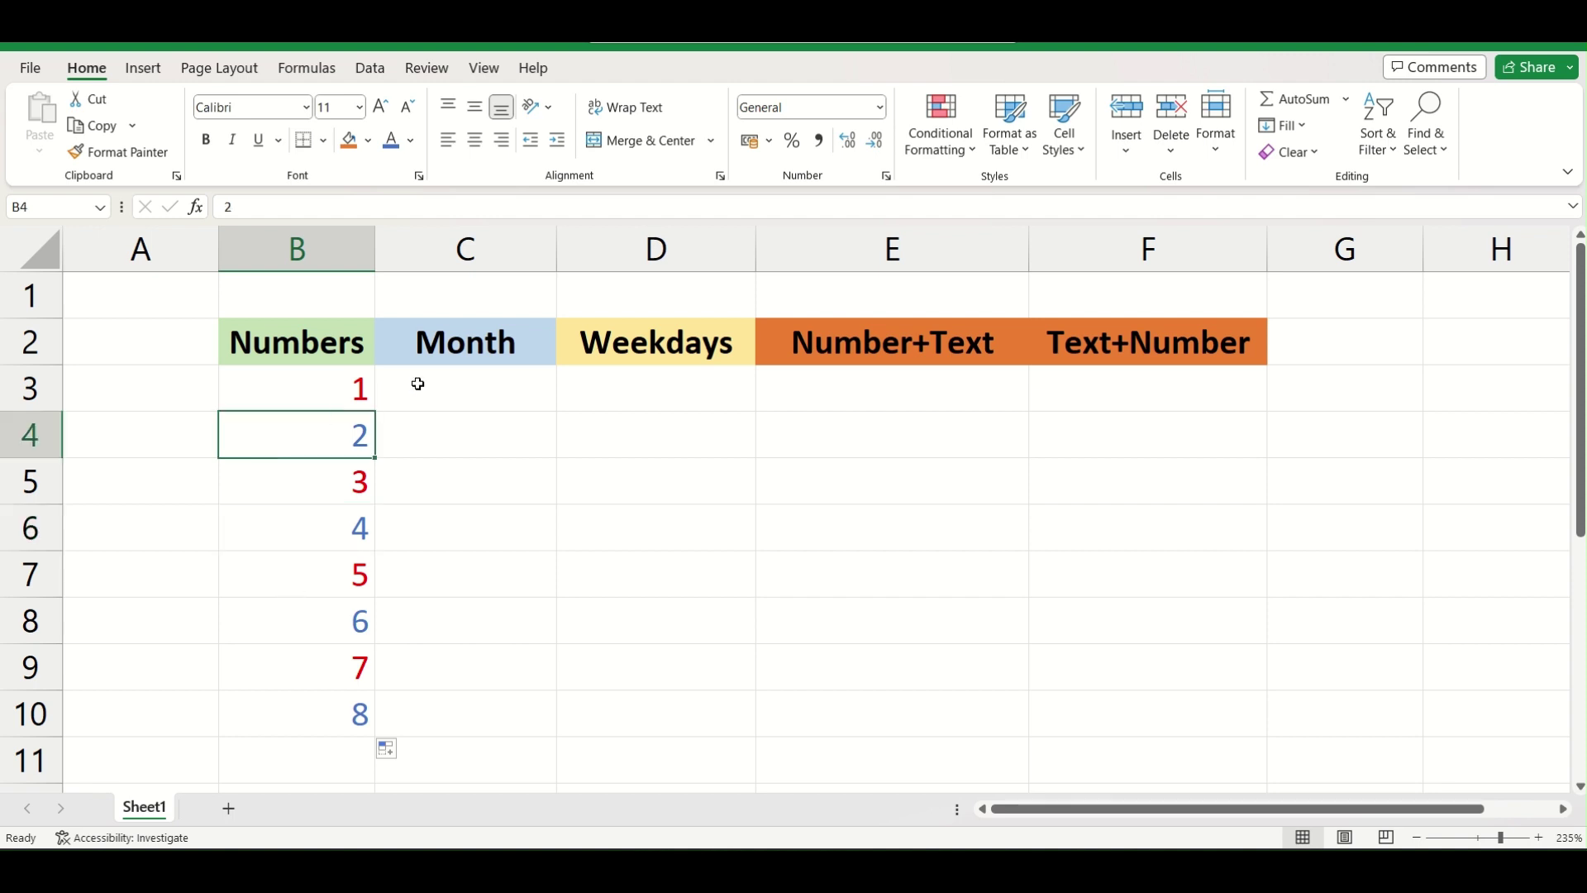
Step: Type January in C3 and fill it down through August in C10
{"action": "left_click", "coordinate": [484, 376]}
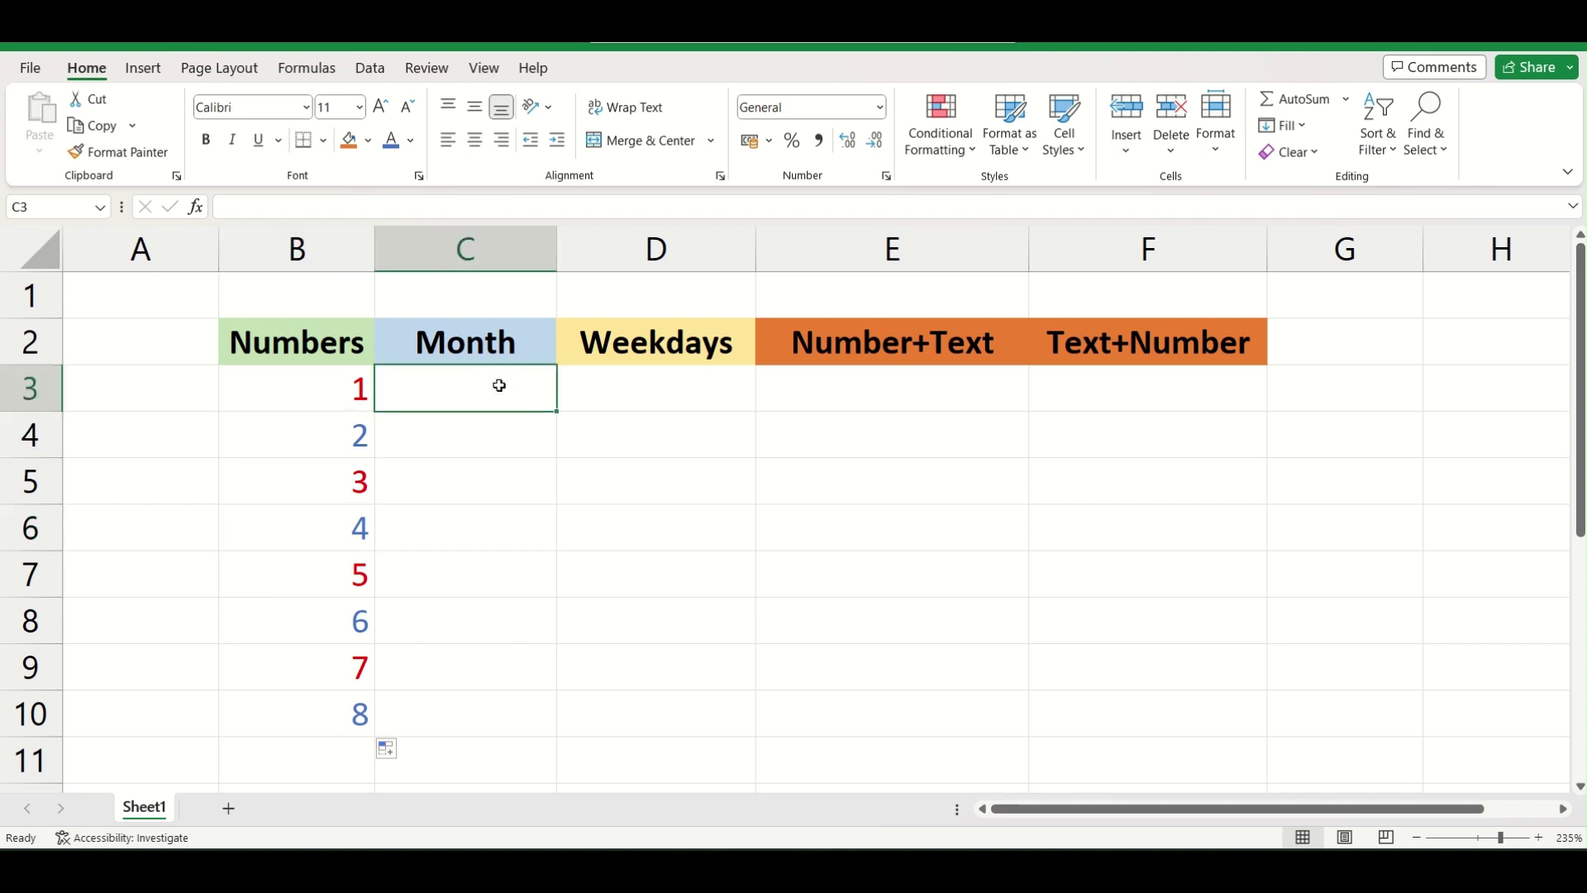
{"action": "type", "text": "January"}
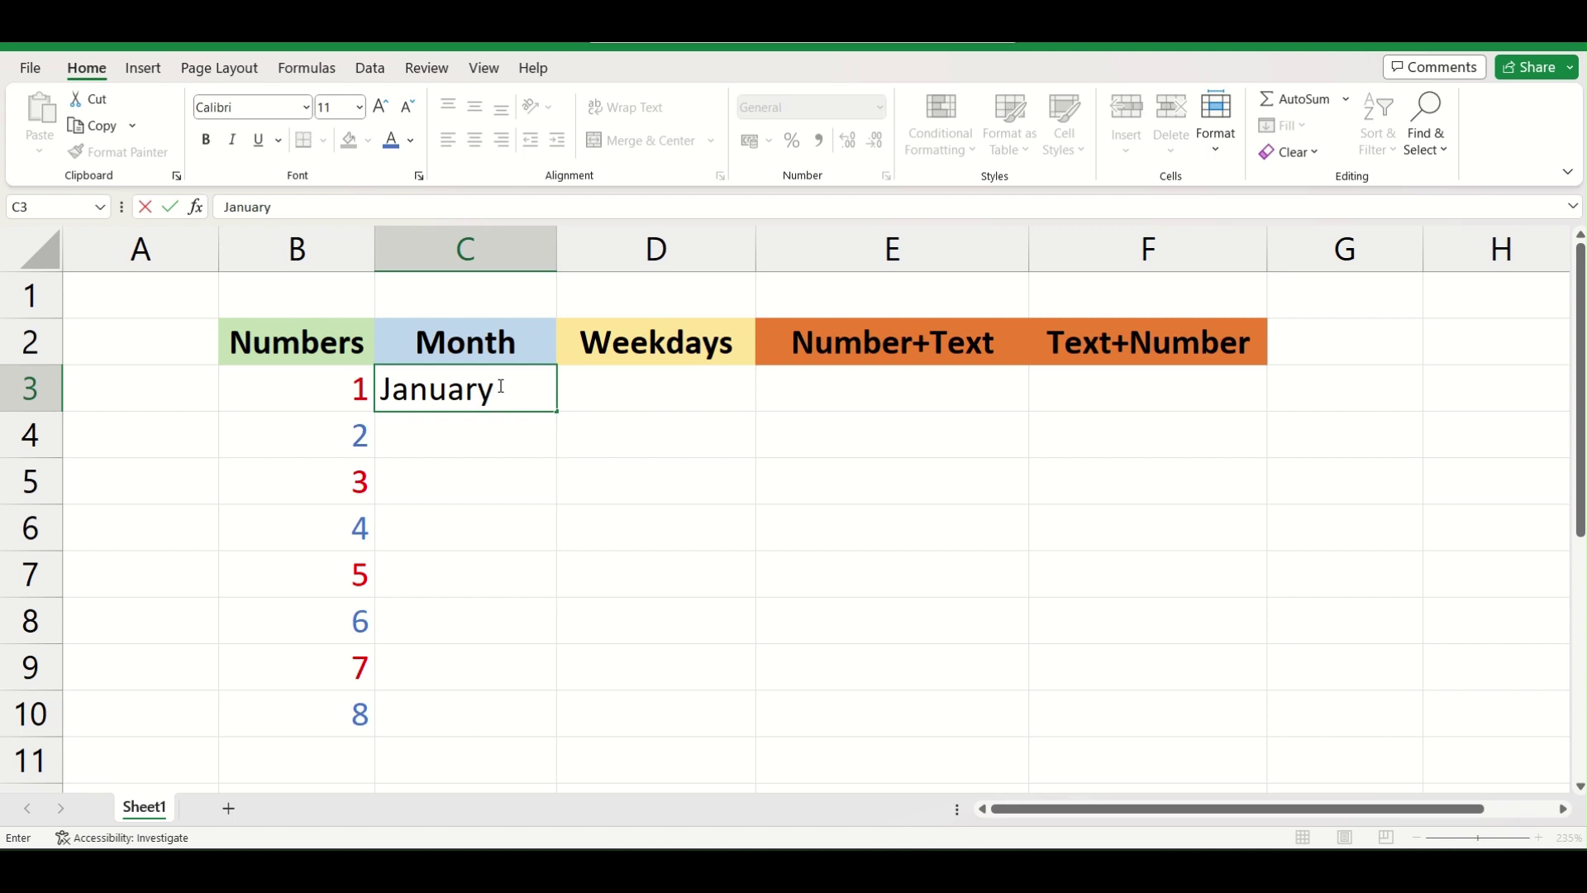
{"action": "key", "text": "ctrl+Return"}
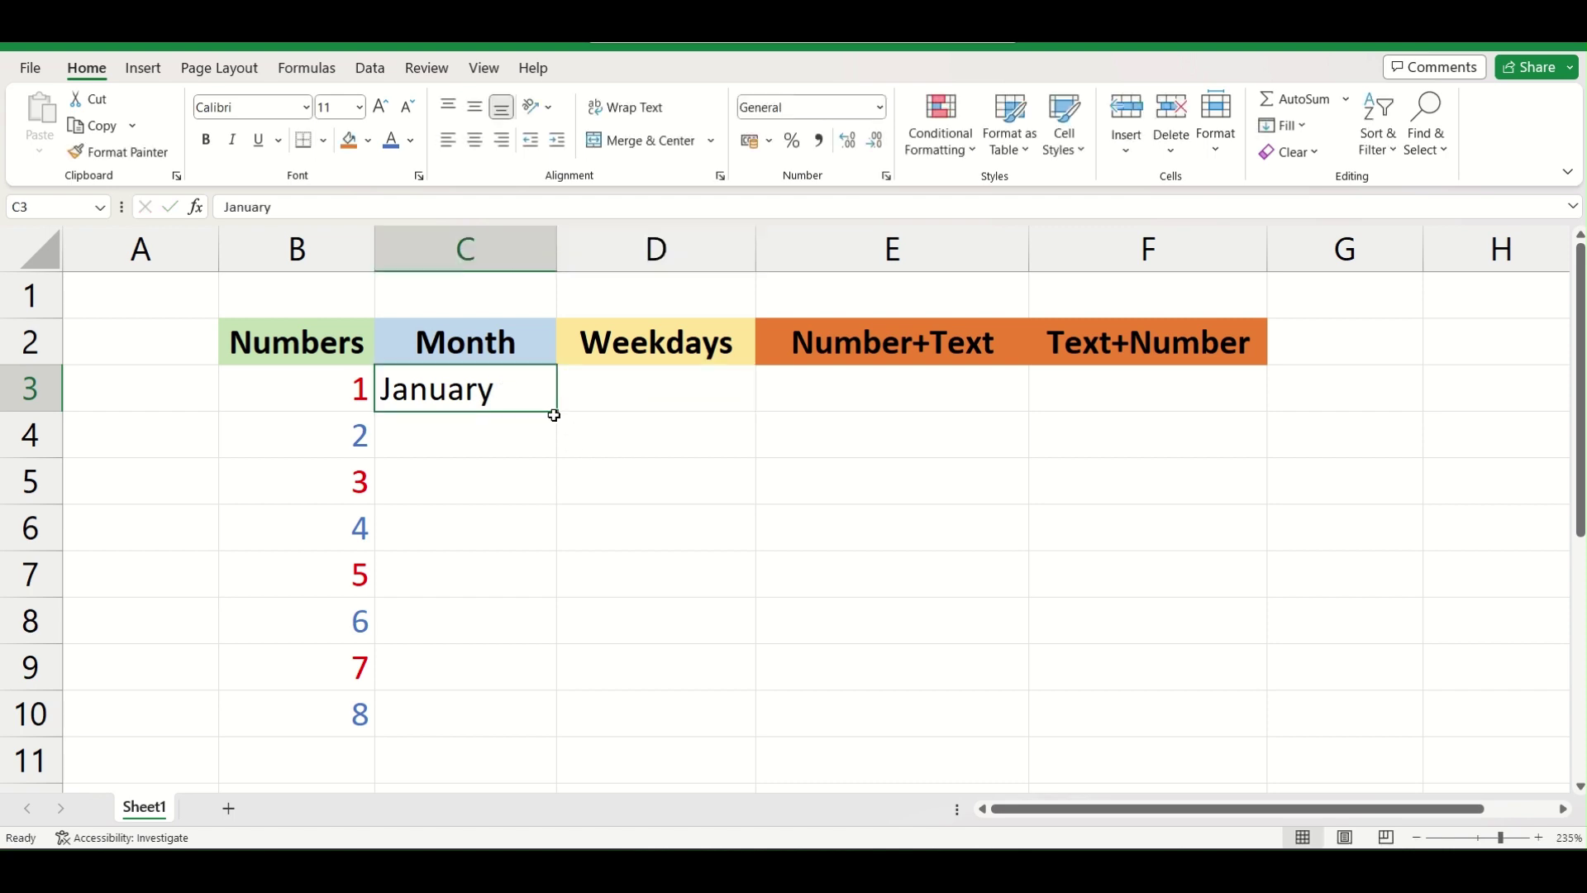
{"action": "left_click_drag", "start_coordinate": [554, 415], "coordinate": [550, 736]}
{"action": "left_click", "coordinate": [457, 467]}
{"action": "left_click_drag", "start_coordinate": [468, 400], "coordinate": [487, 713]}
{"action": "left_click", "coordinate": [482, 483]}
{"action": "left_click_drag", "start_coordinate": [484, 397], "coordinate": [492, 725]}
{"action": "left_click", "coordinate": [508, 621]}
Step: Type Monday in D3 and fill the weekdays down to D10, ending on Monday
{"action": "left_click", "coordinate": [643, 380]}
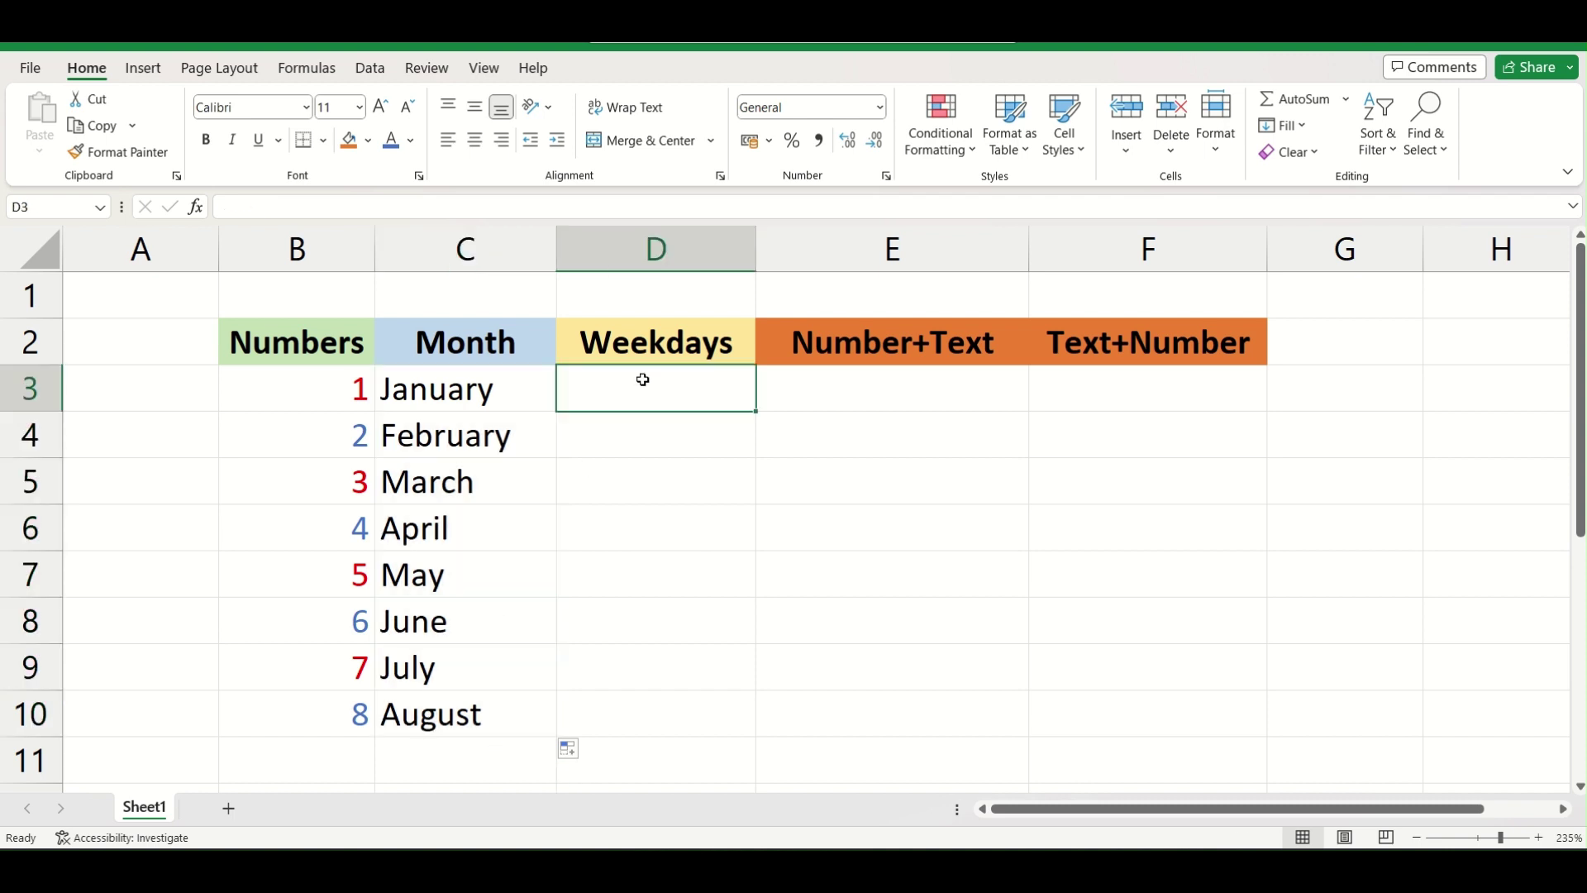
{"action": "type", "text": "Monday"}
{"action": "key", "text": "ctrl+Return"}
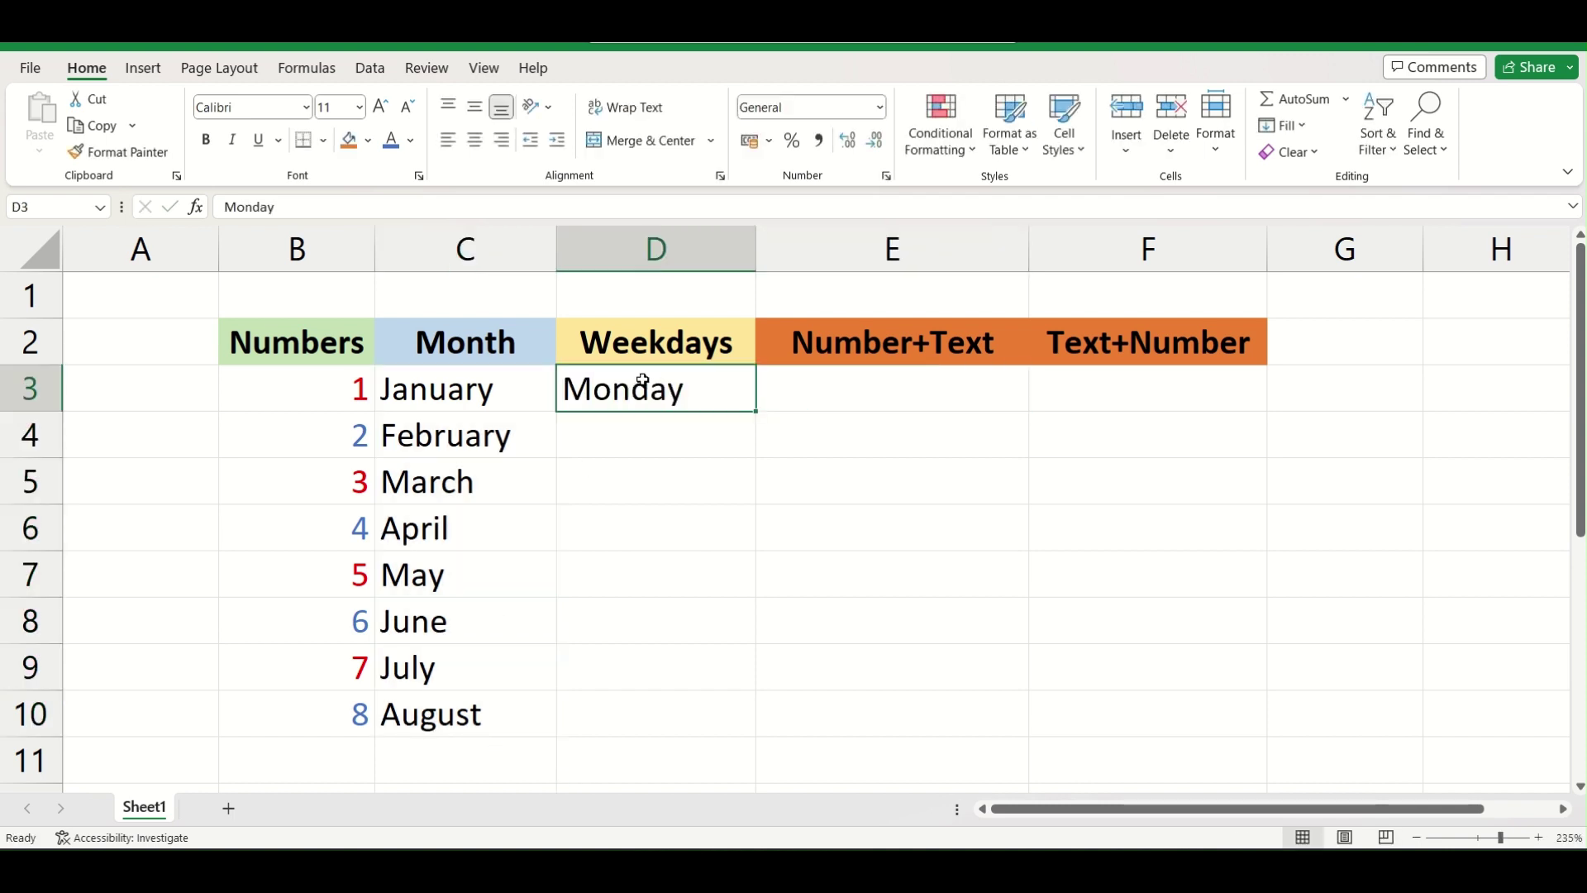
{"action": "left_click_drag", "start_coordinate": [756, 415], "coordinate": [746, 719]}
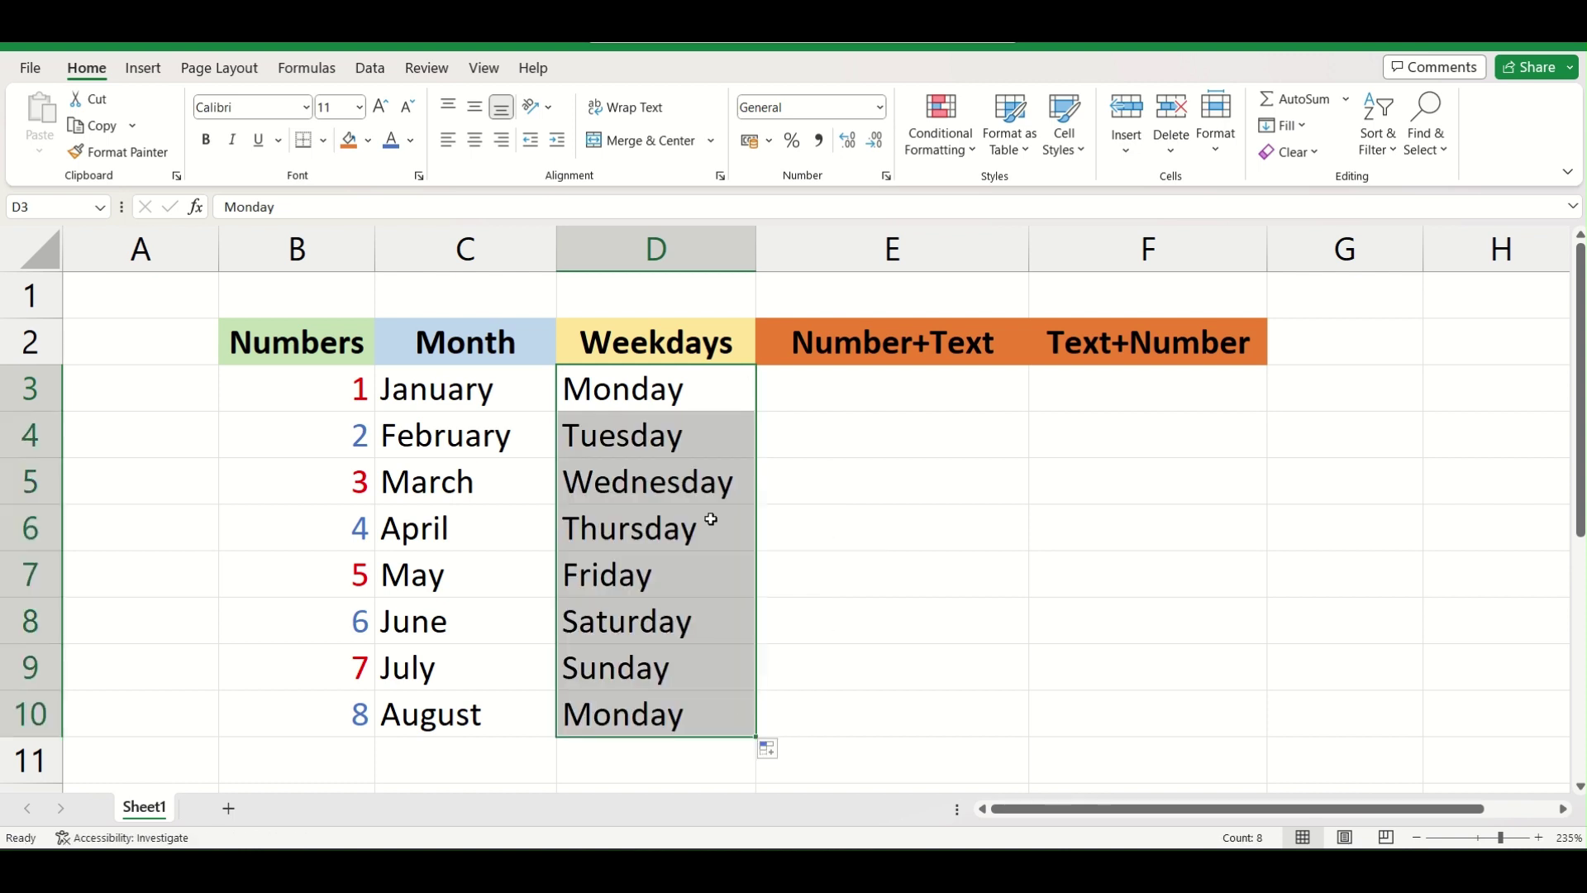
{"action": "left_click", "coordinate": [683, 423]}
{"action": "left_click_drag", "start_coordinate": [683, 392], "coordinate": [659, 486]}
{"action": "left_click", "coordinate": [659, 488]}
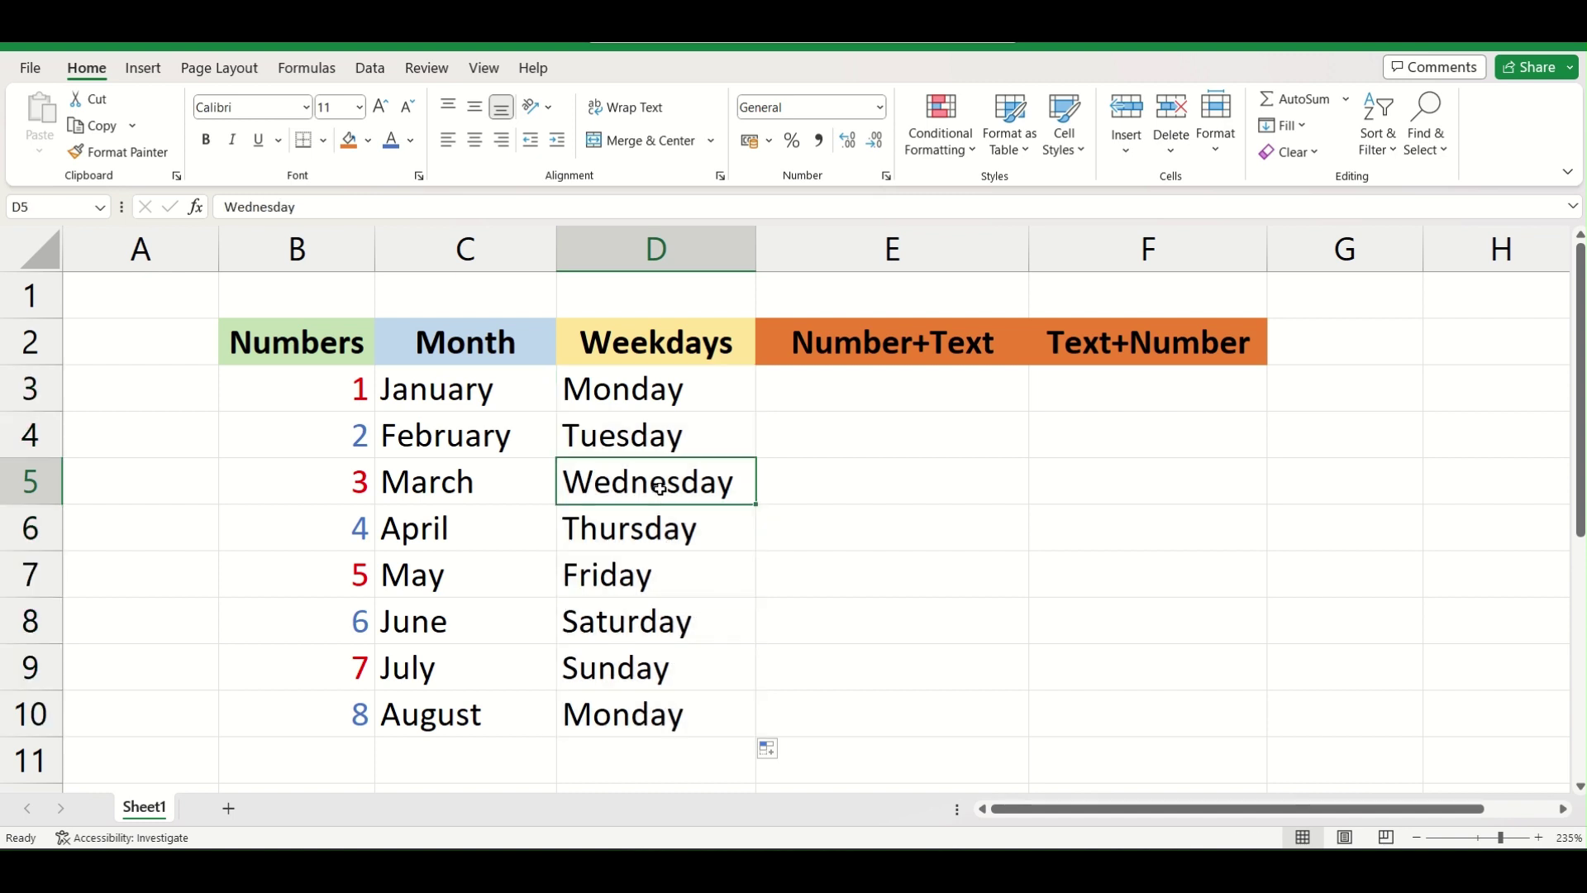
{"action": "left_click_drag", "start_coordinate": [331, 375], "coordinate": [330, 507]}
Step: Set B3 to 2 and B4 to 4, then fill the even numbers down to 16
{"action": "left_click", "coordinate": [425, 409]}
{"action": "left_click_drag", "start_coordinate": [335, 388], "coordinate": [322, 612]}
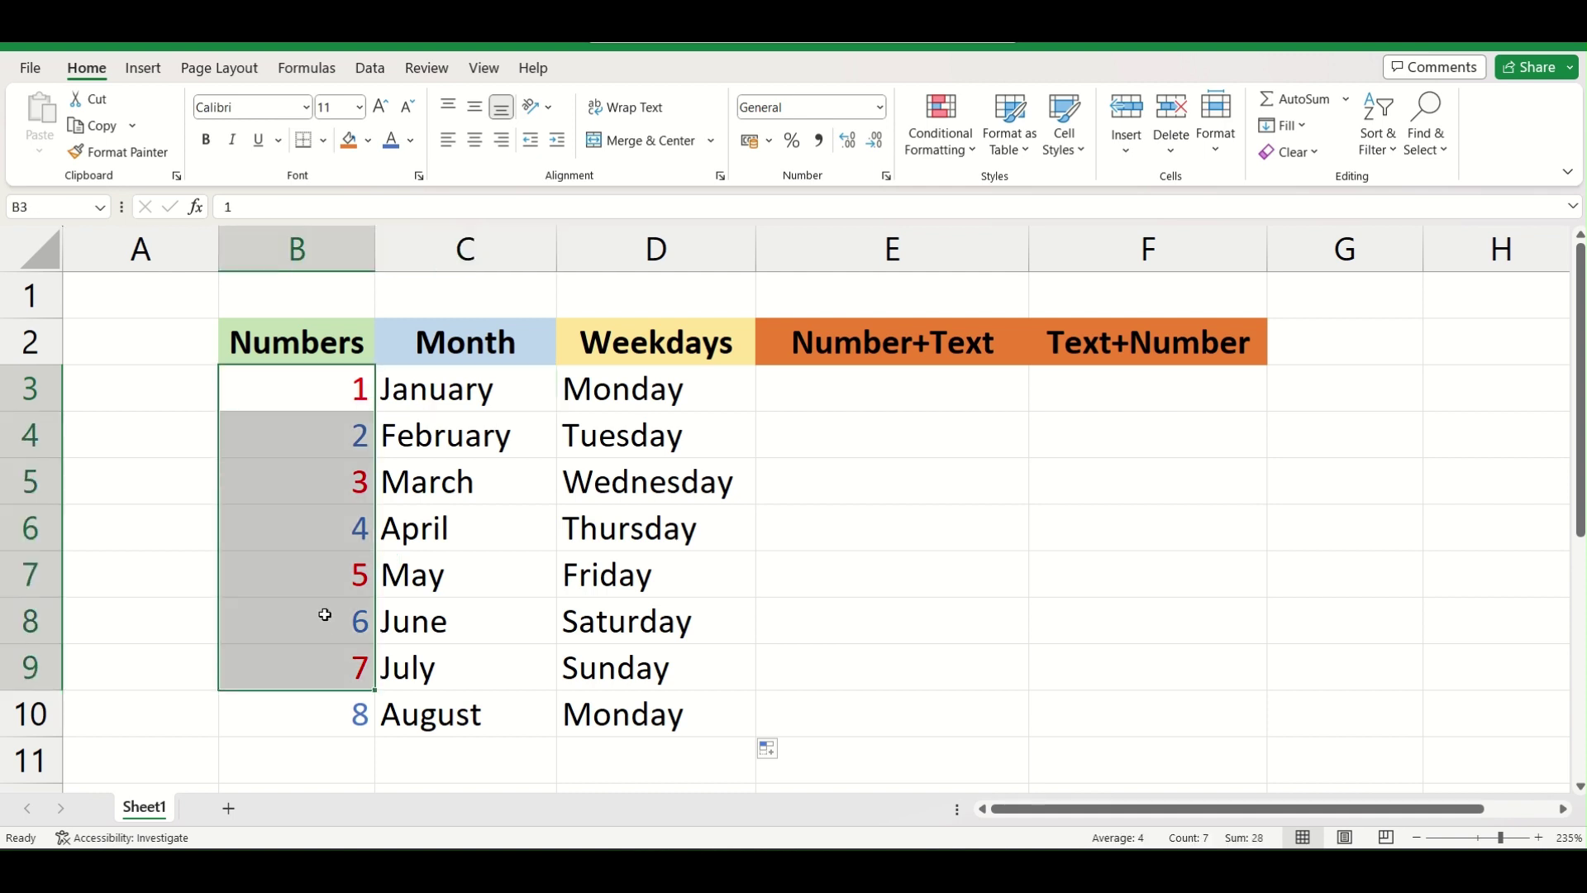
{"action": "left_click", "coordinate": [336, 372]}
{"action": "key", "text": "Tab"}
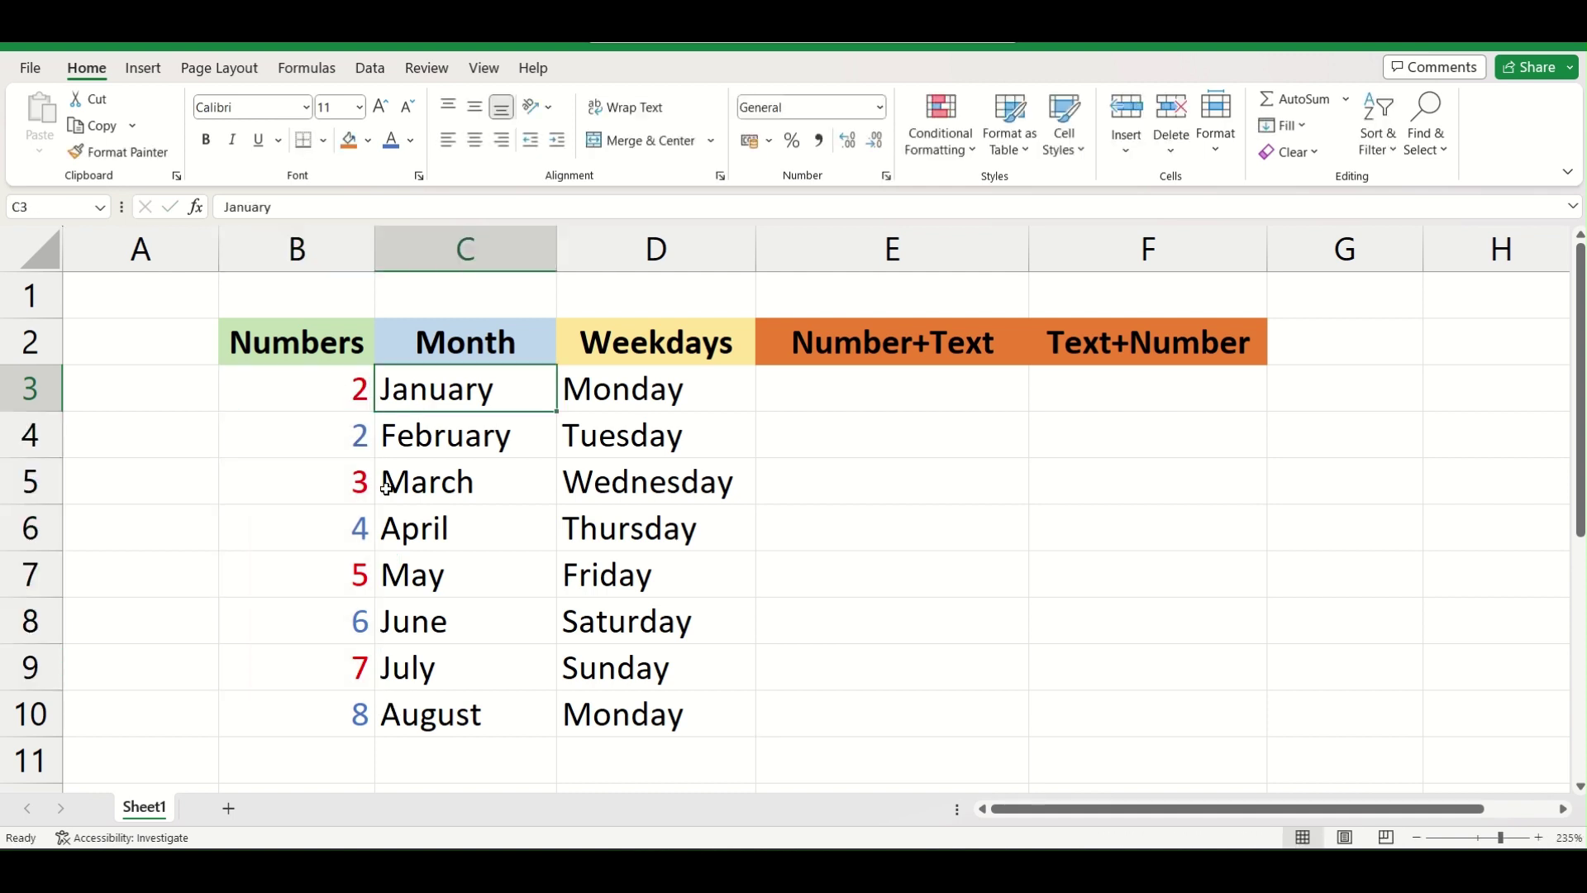
{"action": "key", "text": "Return"}
{"action": "type", "text": "4"}
{"action": "key", "text": "Return"}
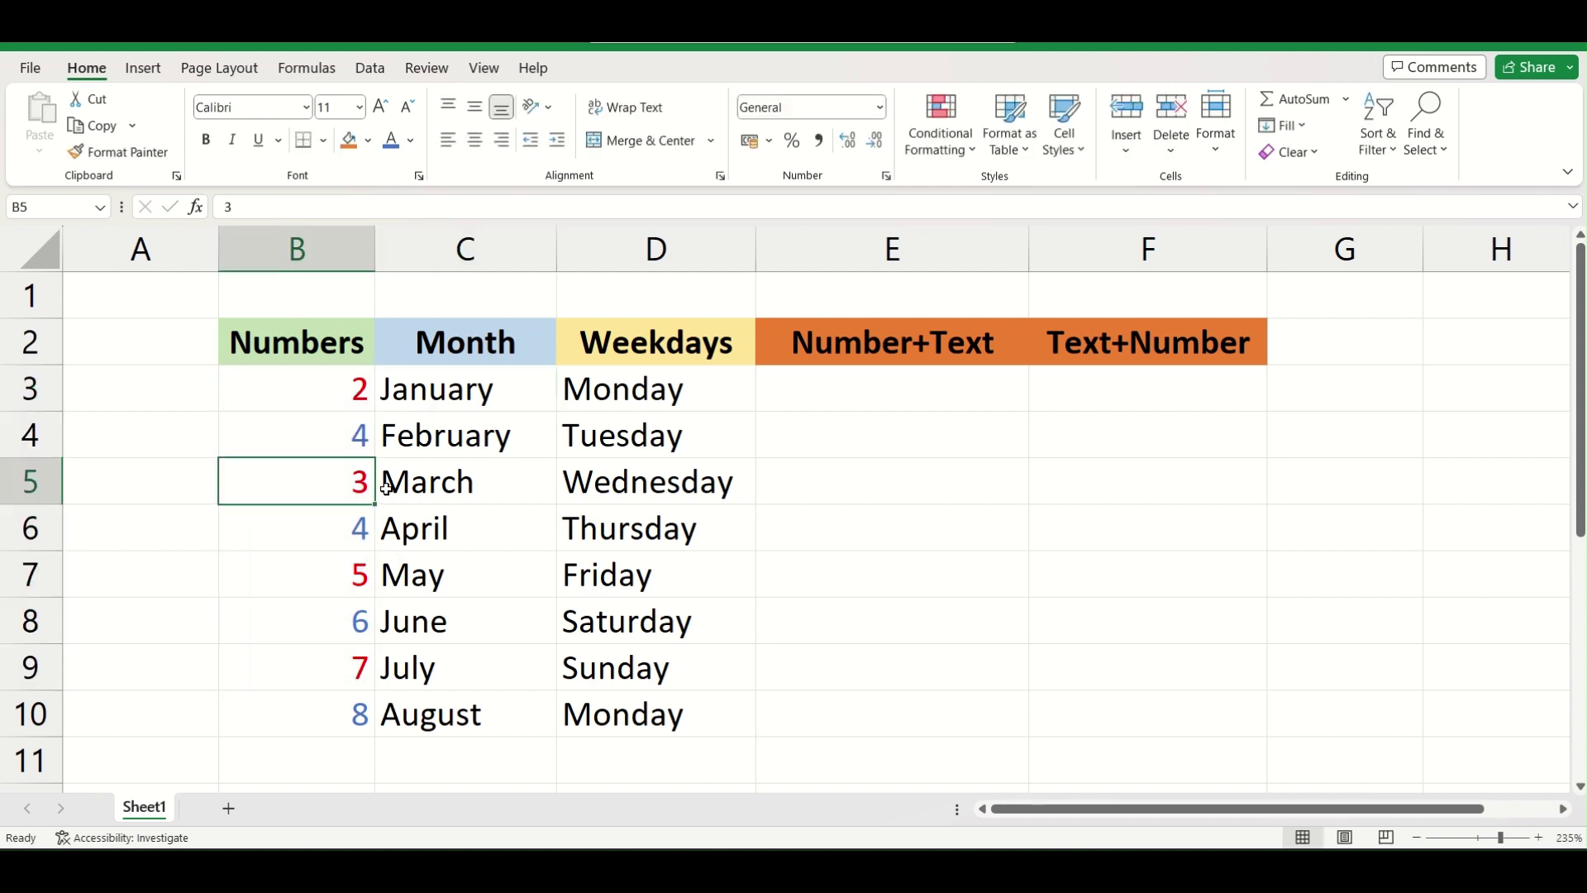
{"action": "key", "text": "Up"}
{"action": "key", "text": "Up"}
{"action": "key", "text": "shift+Down"}
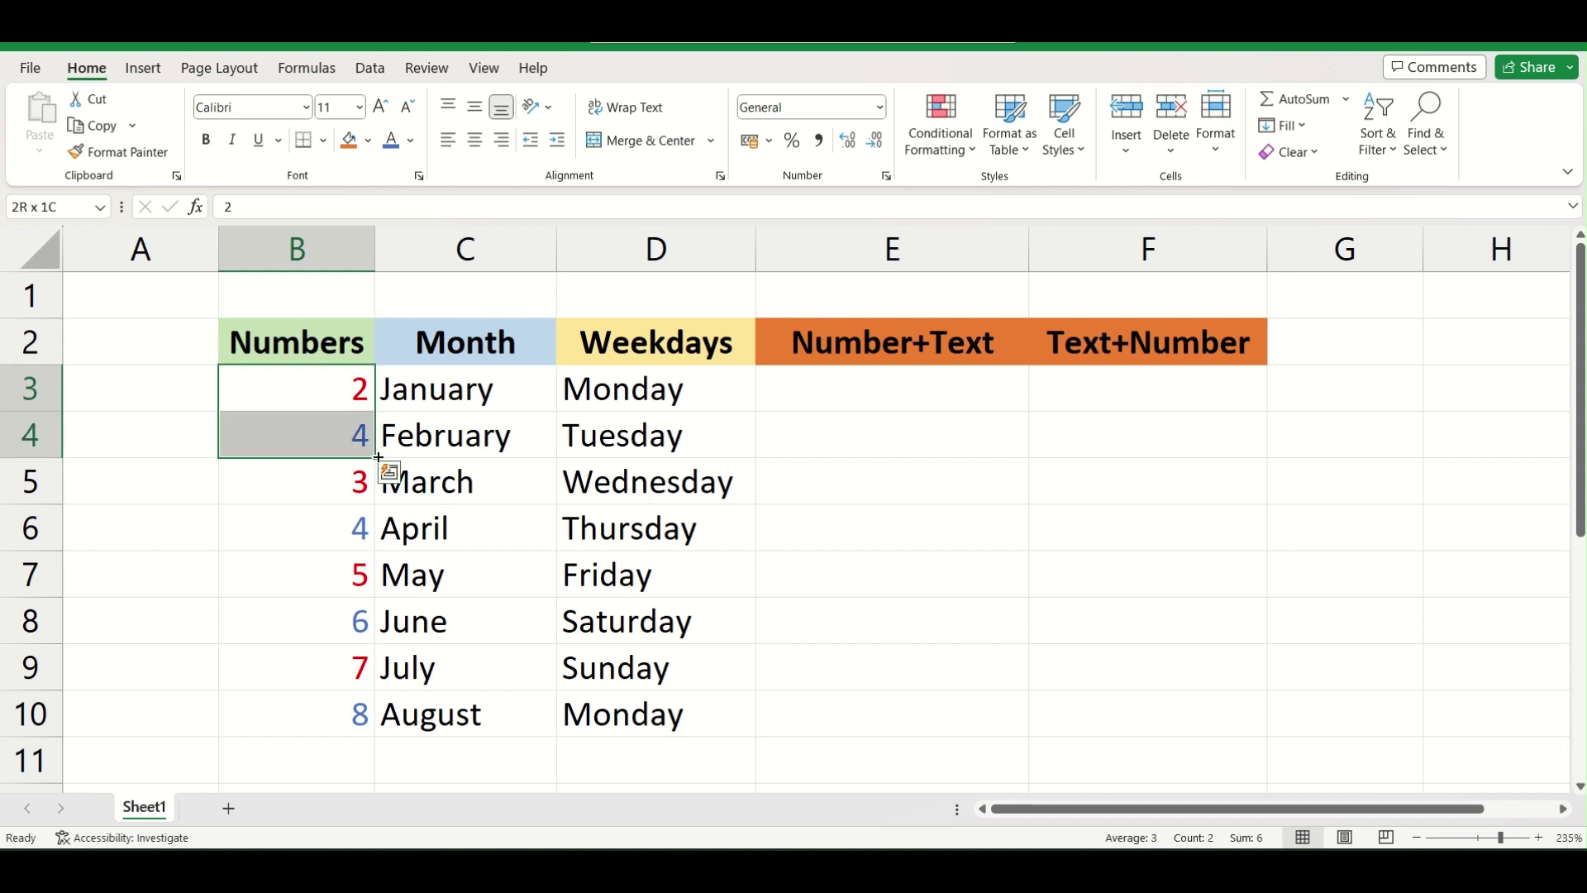
{"action": "left_click_drag", "start_coordinate": [377, 457], "coordinate": [377, 732]}
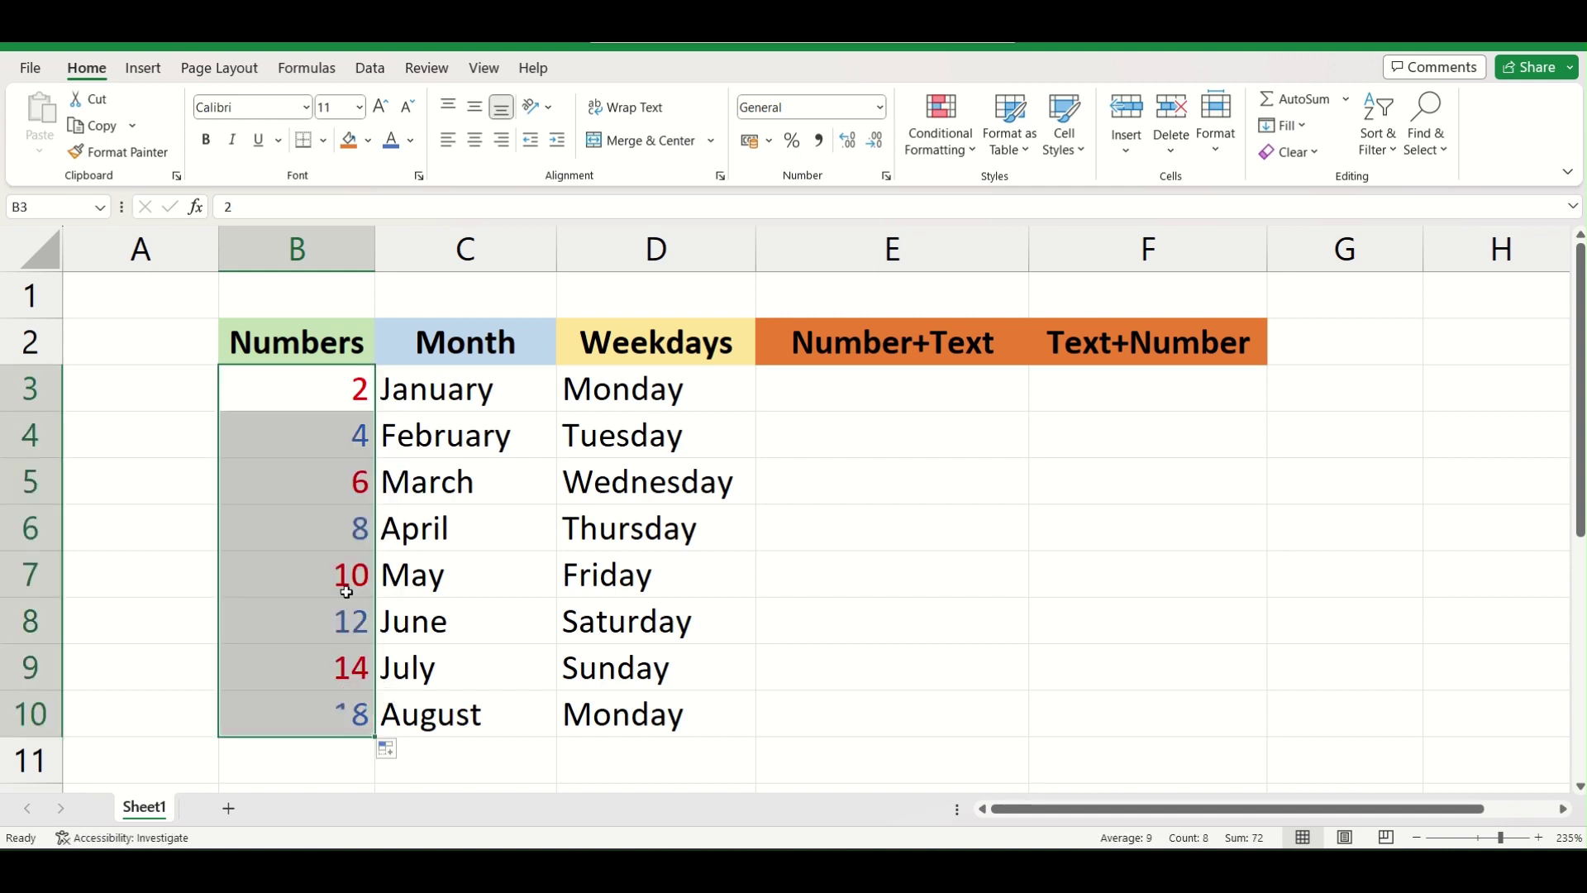
Step: Clear February through August from C4:C10 in the Month column
{"action": "left_click", "coordinate": [620, 394]}
{"action": "key", "text": "shift+Down"}
{"action": "key", "text": "shift+Down"}
{"action": "key", "text": "shift+Down"}
{"action": "key", "text": "shift+Down"}
{"action": "key", "text": "shift+Down"}
{"action": "key", "text": "shift+Down"}
{"action": "key", "text": "shift+Down"}
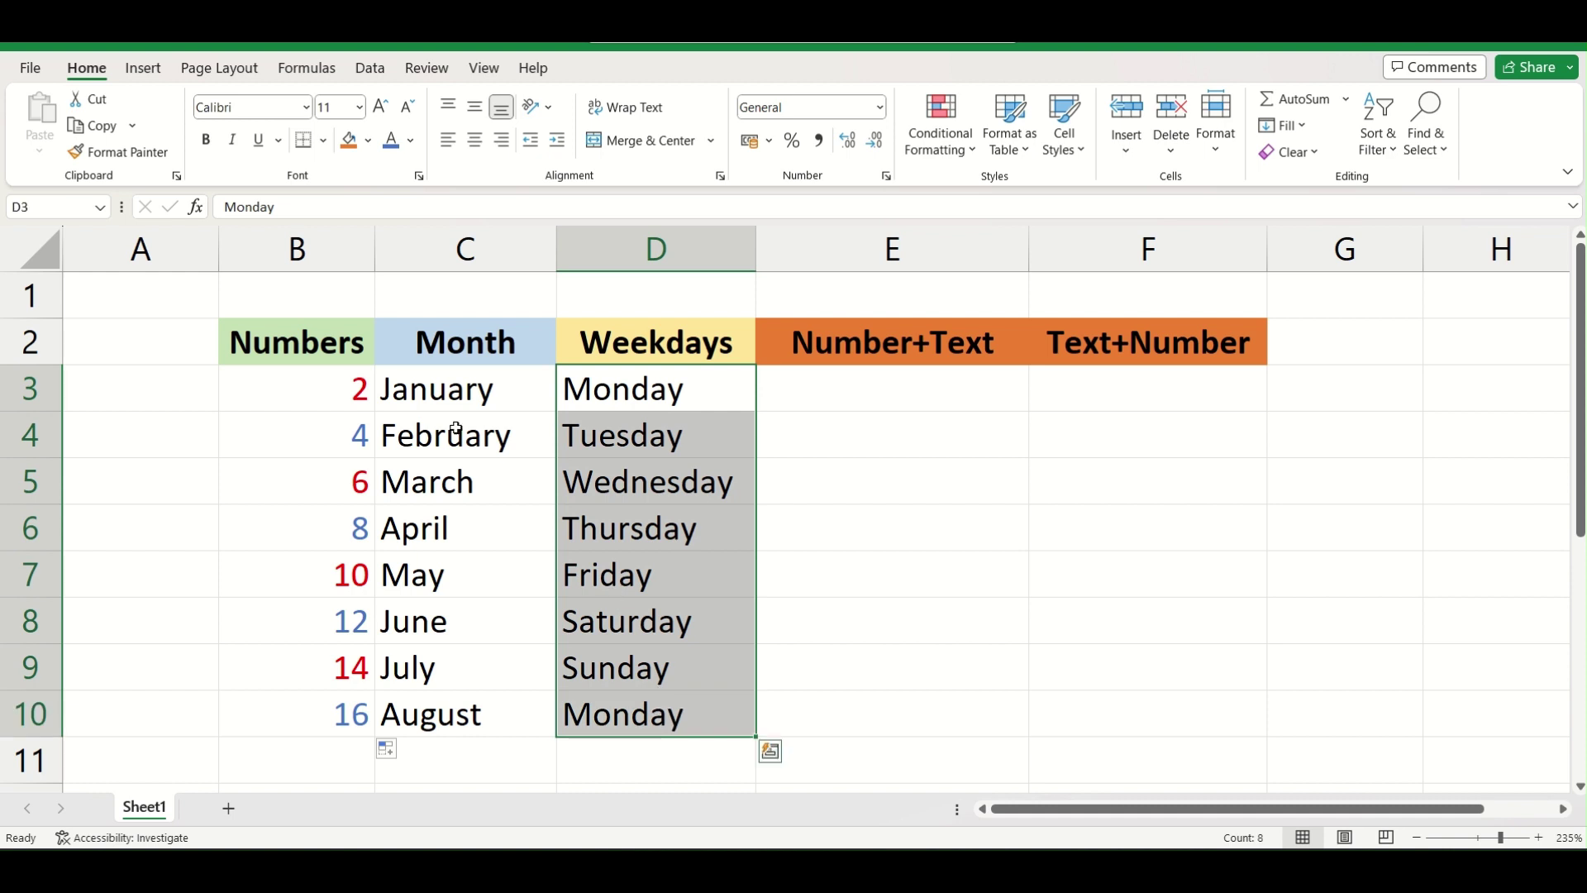
{"action": "left_click_drag", "start_coordinate": [447, 392], "coordinate": [443, 631]}
{"action": "left_click", "coordinate": [447, 653]}
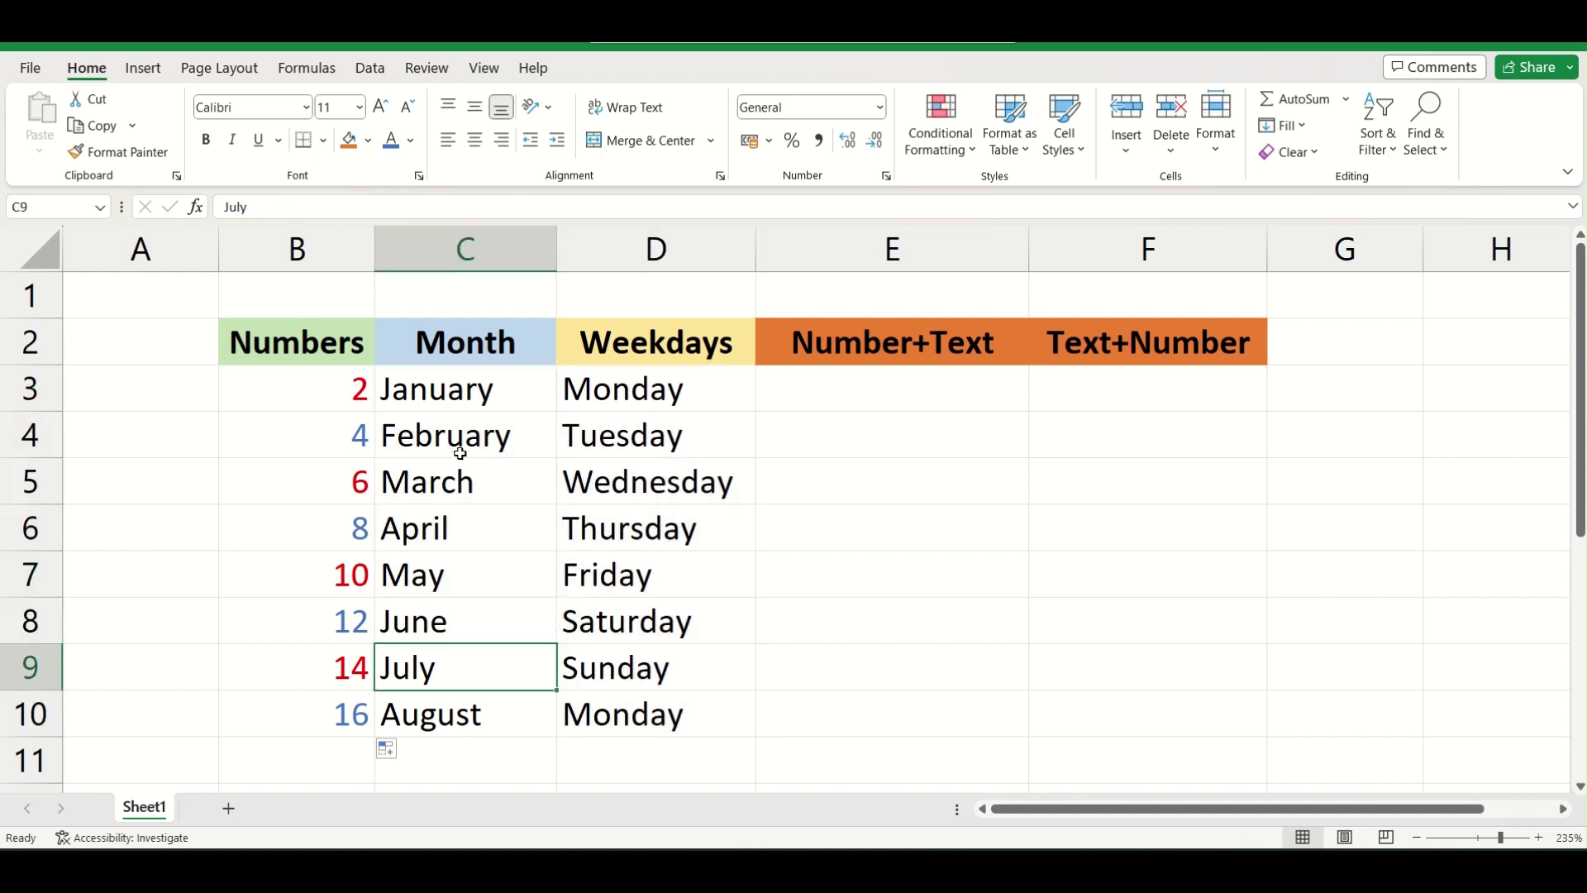
{"action": "left_click_drag", "start_coordinate": [461, 453], "coordinate": [460, 702]}
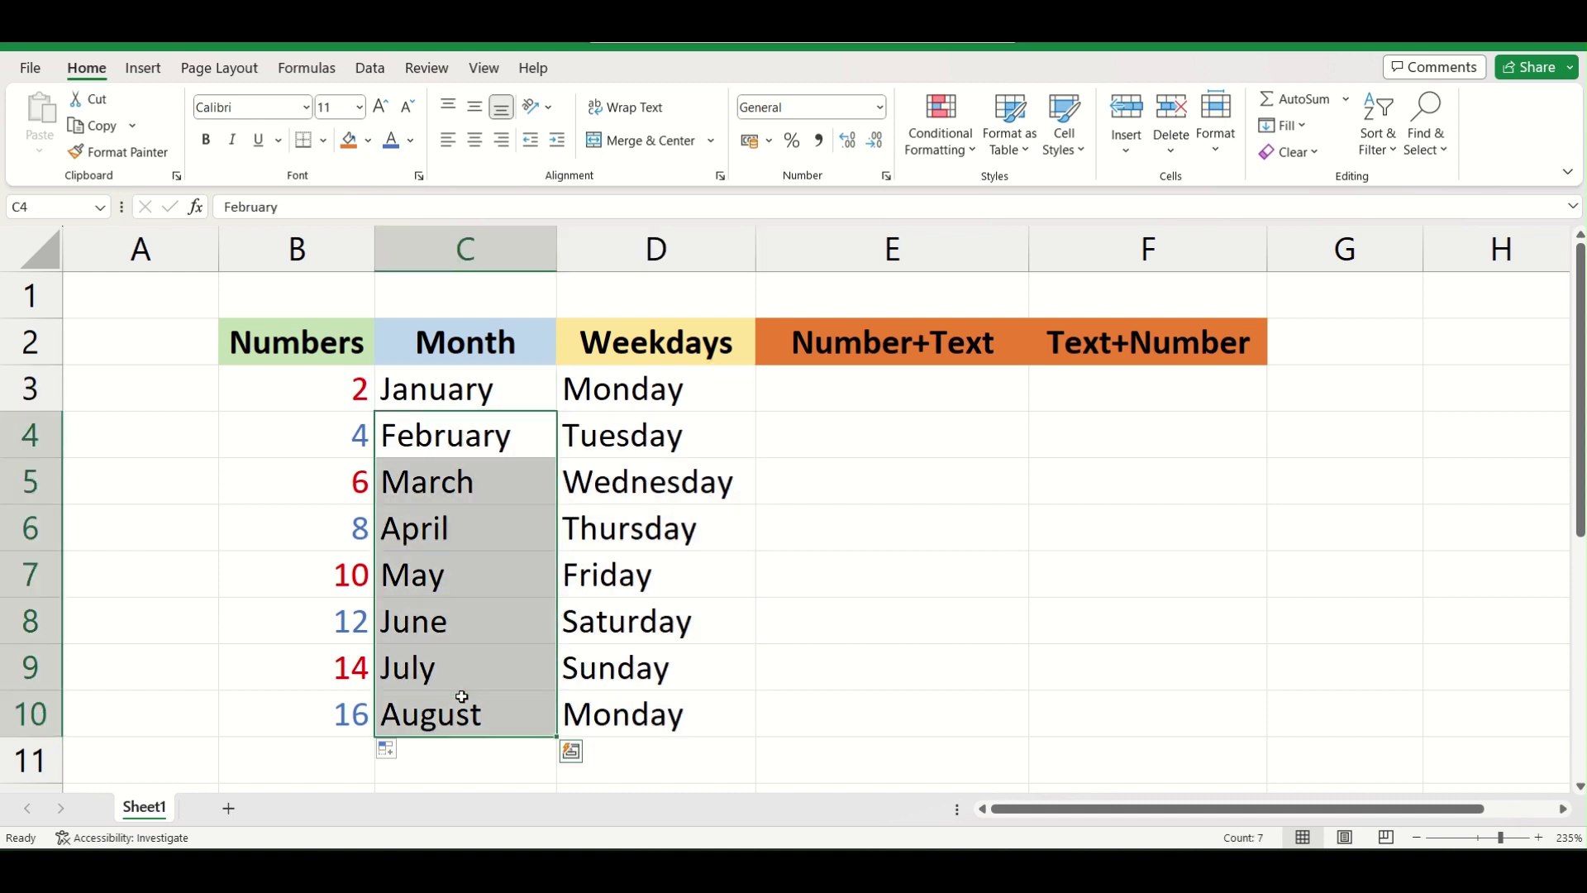
{"action": "key", "text": "Delete"}
Step: Clear the weekdays below Monday and enter March in C4
{"action": "left_click_drag", "start_coordinate": [623, 443], "coordinate": [621, 716]}
{"action": "key", "text": "Delete"}
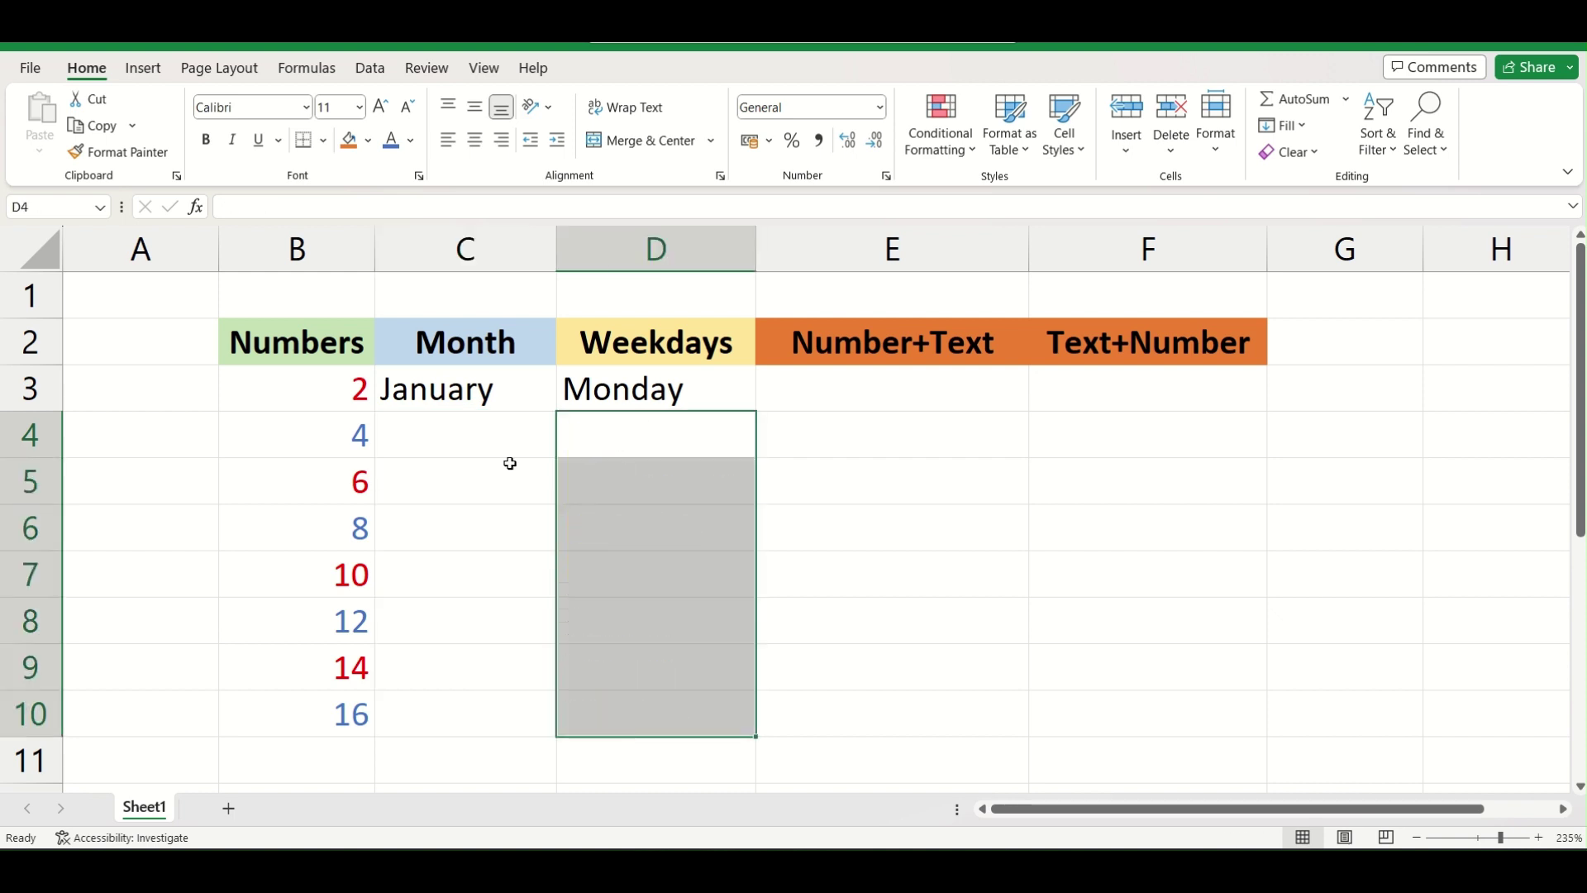
{"action": "left_click", "coordinate": [501, 457]}
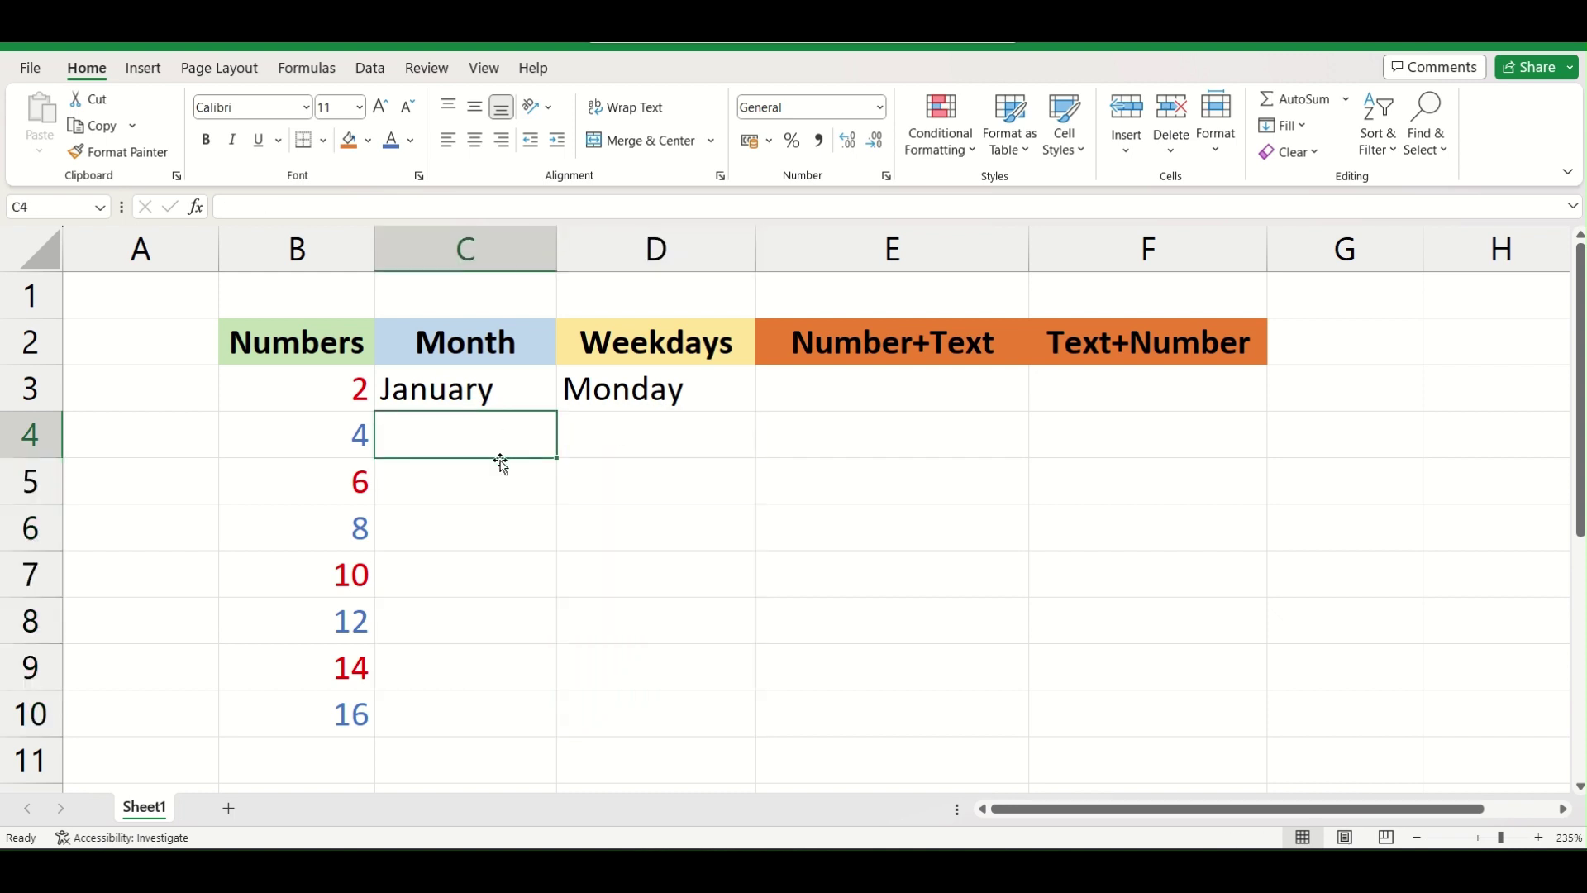
{"action": "type", "text": "March"}
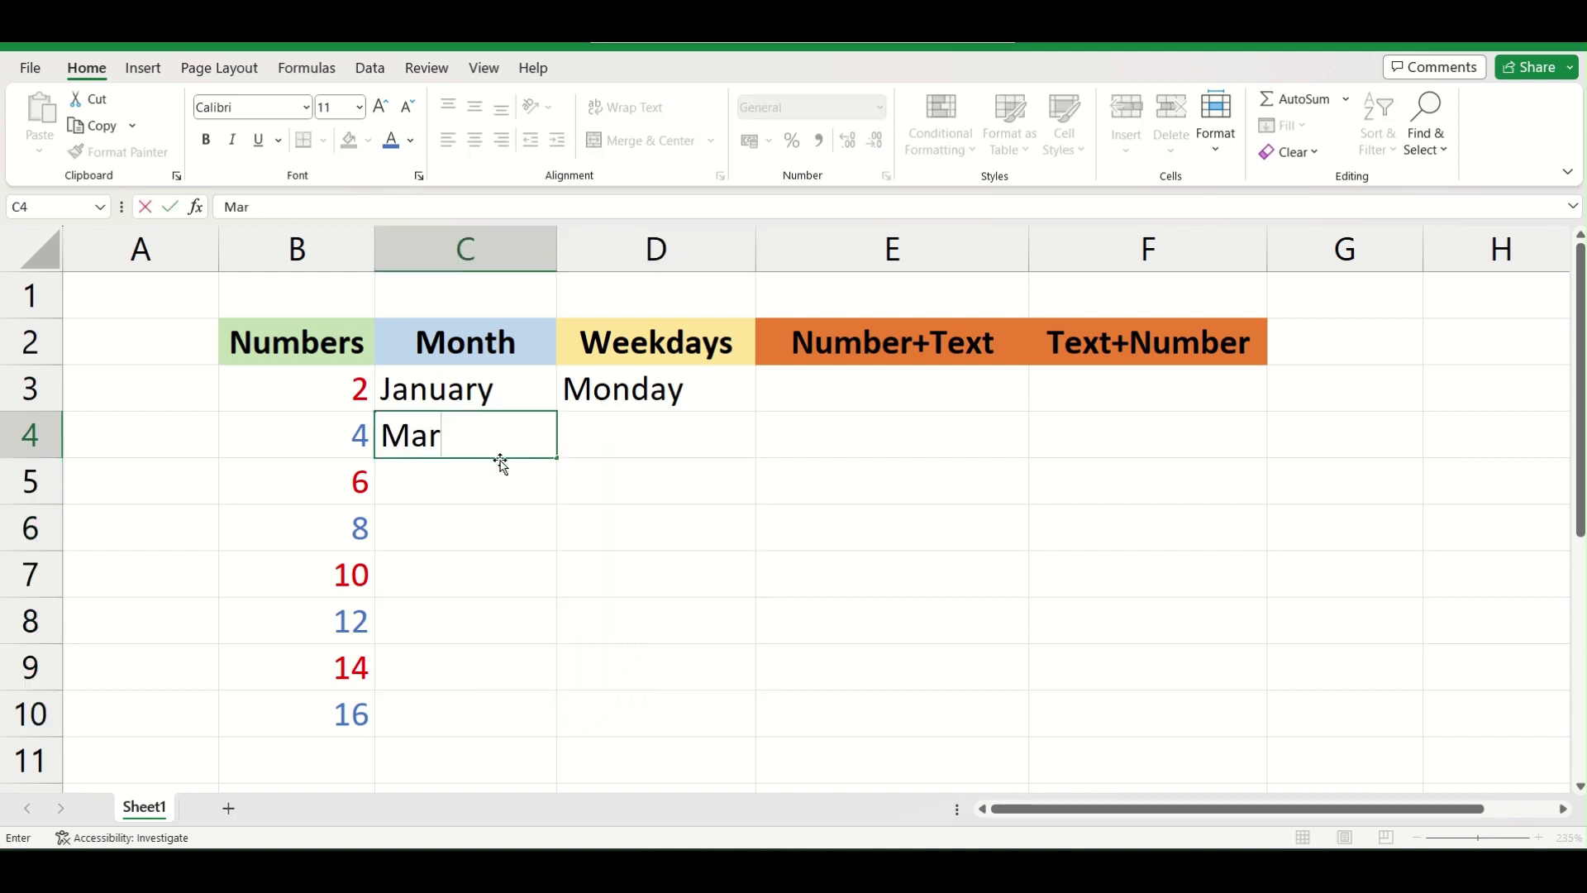
{"action": "key", "text": "Tab"}
Step: Fill the January–March pattern down to row 10, giving every other month
{"action": "left_click", "coordinate": [501, 456]}
{"action": "left_click_drag", "start_coordinate": [501, 388], "coordinate": [543, 739]}
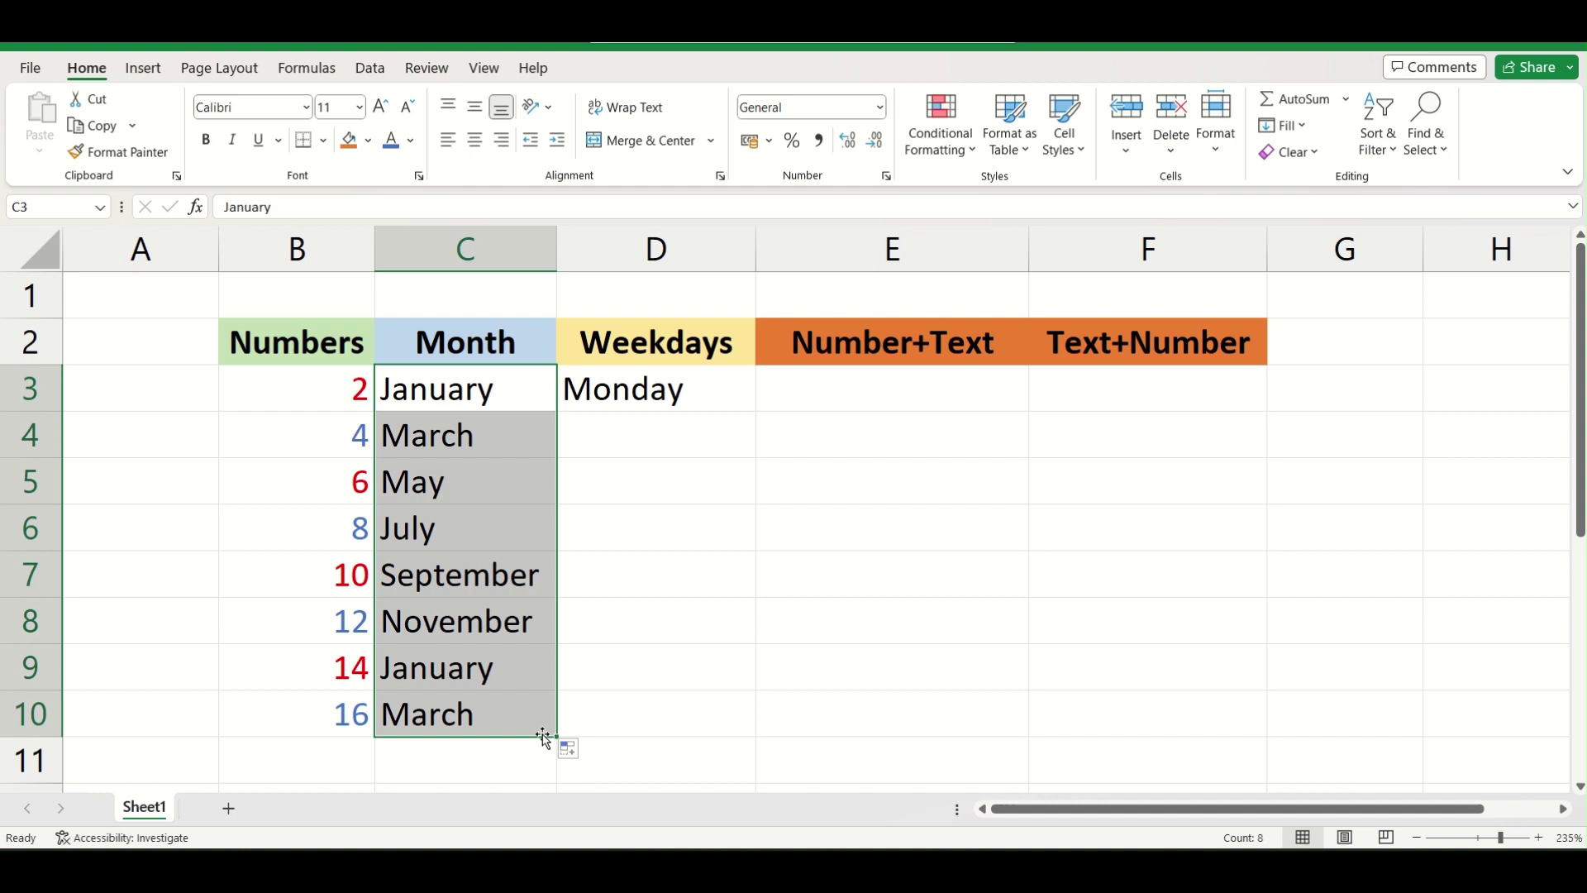
{"action": "left_click", "coordinate": [480, 484]}
{"action": "mouse_move", "coordinate": [478, 406]}
{"action": "left_mouse_down"}
{"action": "mouse_move", "coordinate": [486, 434]}
{"action": "mouse_move", "coordinate": [486, 395]}
{"action": "left_mouse_up"}
{"action": "left_click", "coordinate": [492, 432]}
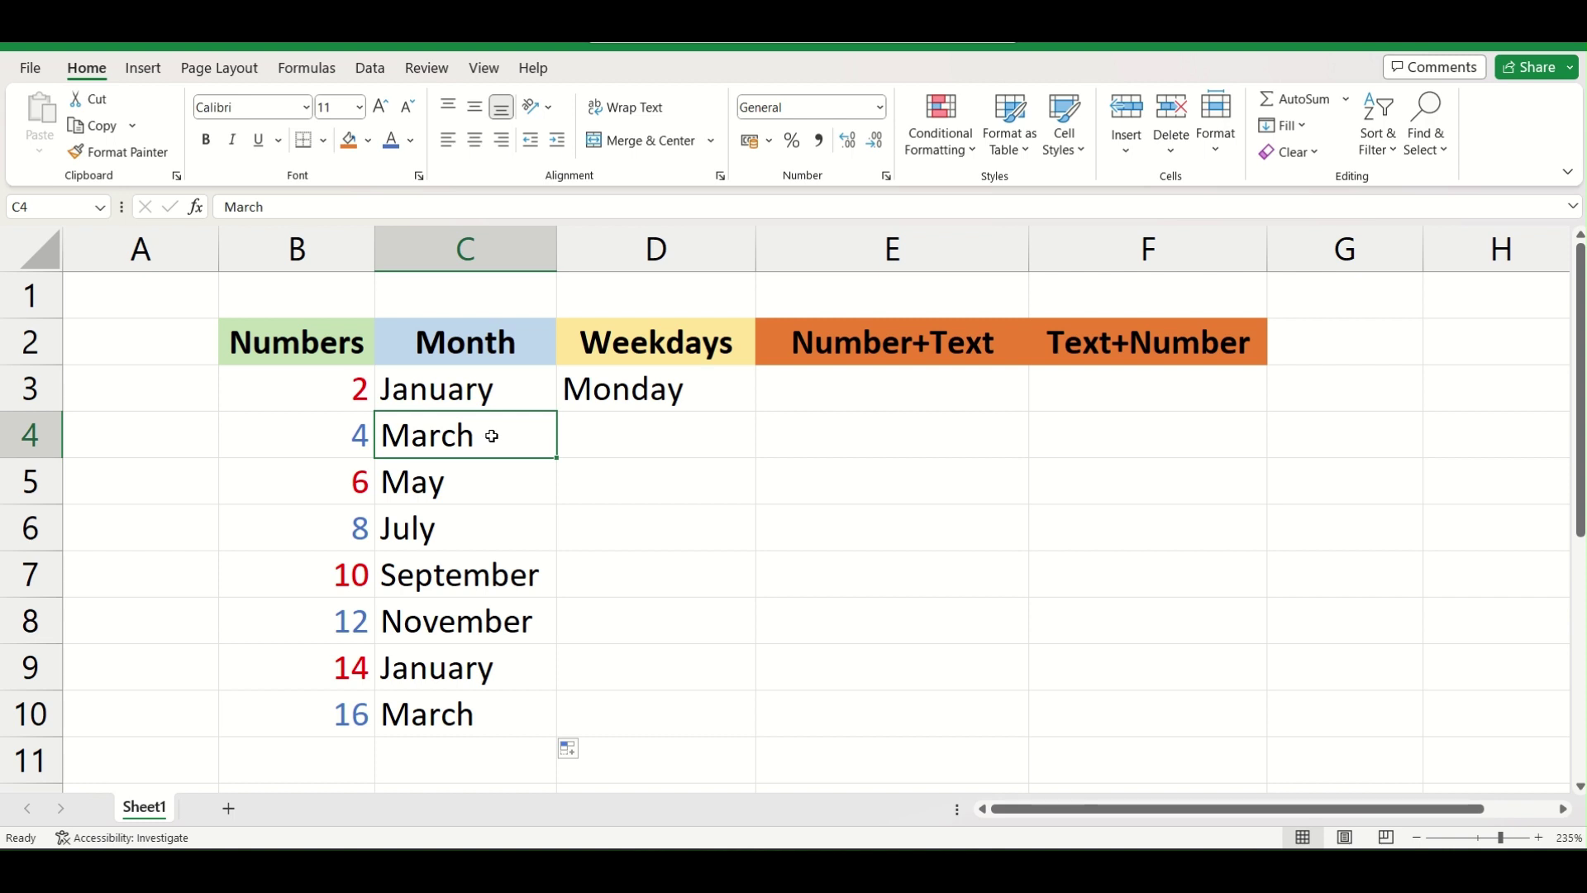
{"action": "left_click", "coordinate": [479, 493]}
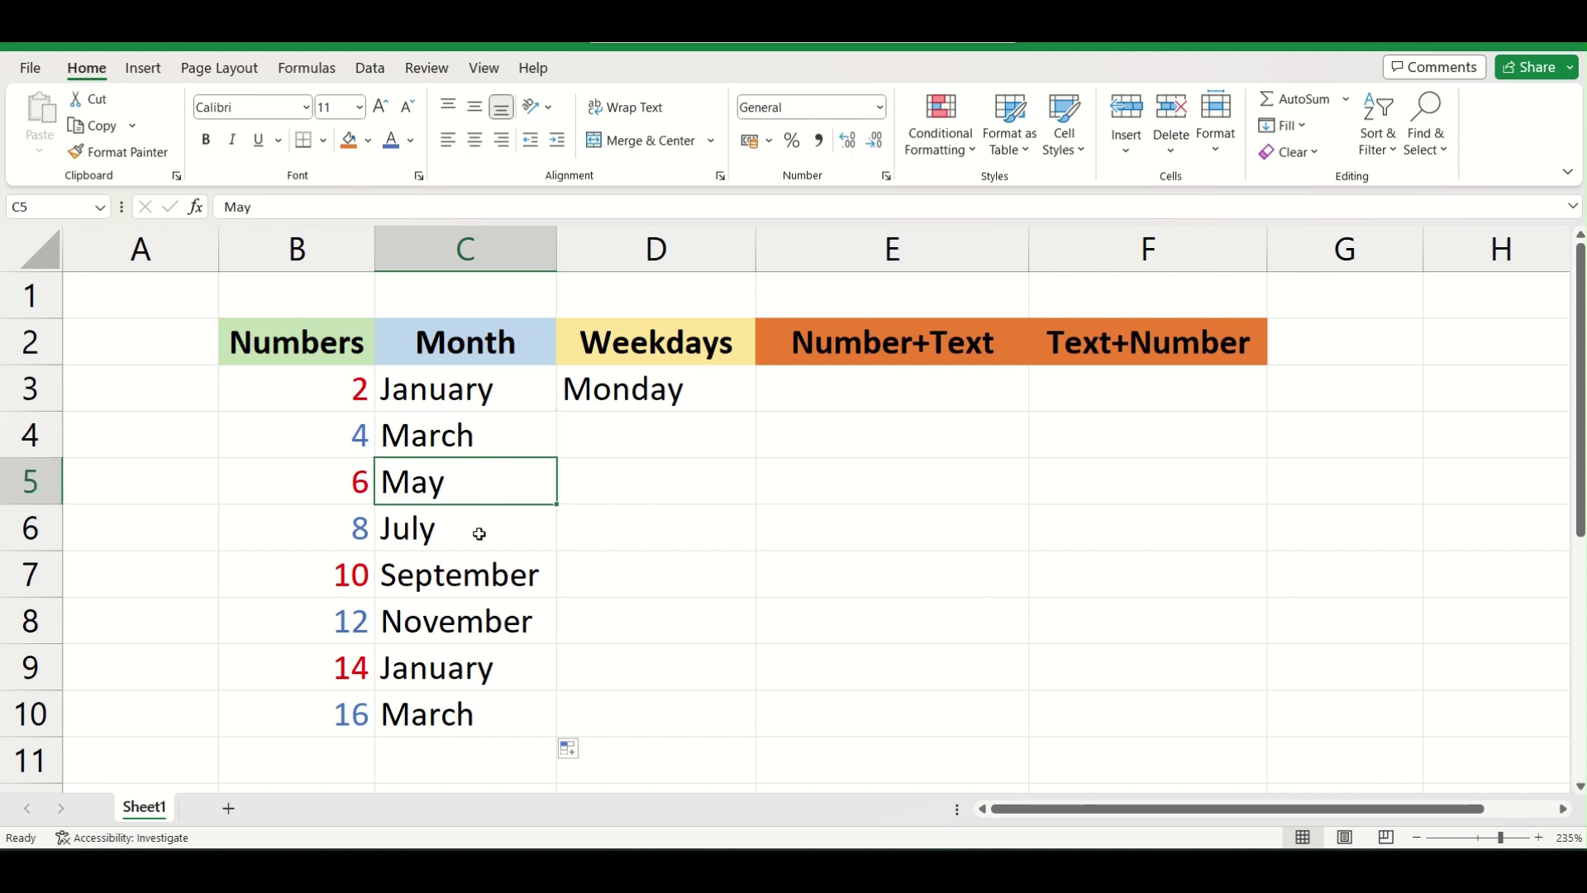
{"action": "left_click", "coordinate": [479, 533]}
{"action": "left_click", "coordinate": [481, 668]}
{"action": "left_click", "coordinate": [483, 711]}
Step: Enter Wednesday in D4 and fill the Monday–Wednesday pattern down to D10
{"action": "left_click", "coordinate": [634, 388]}
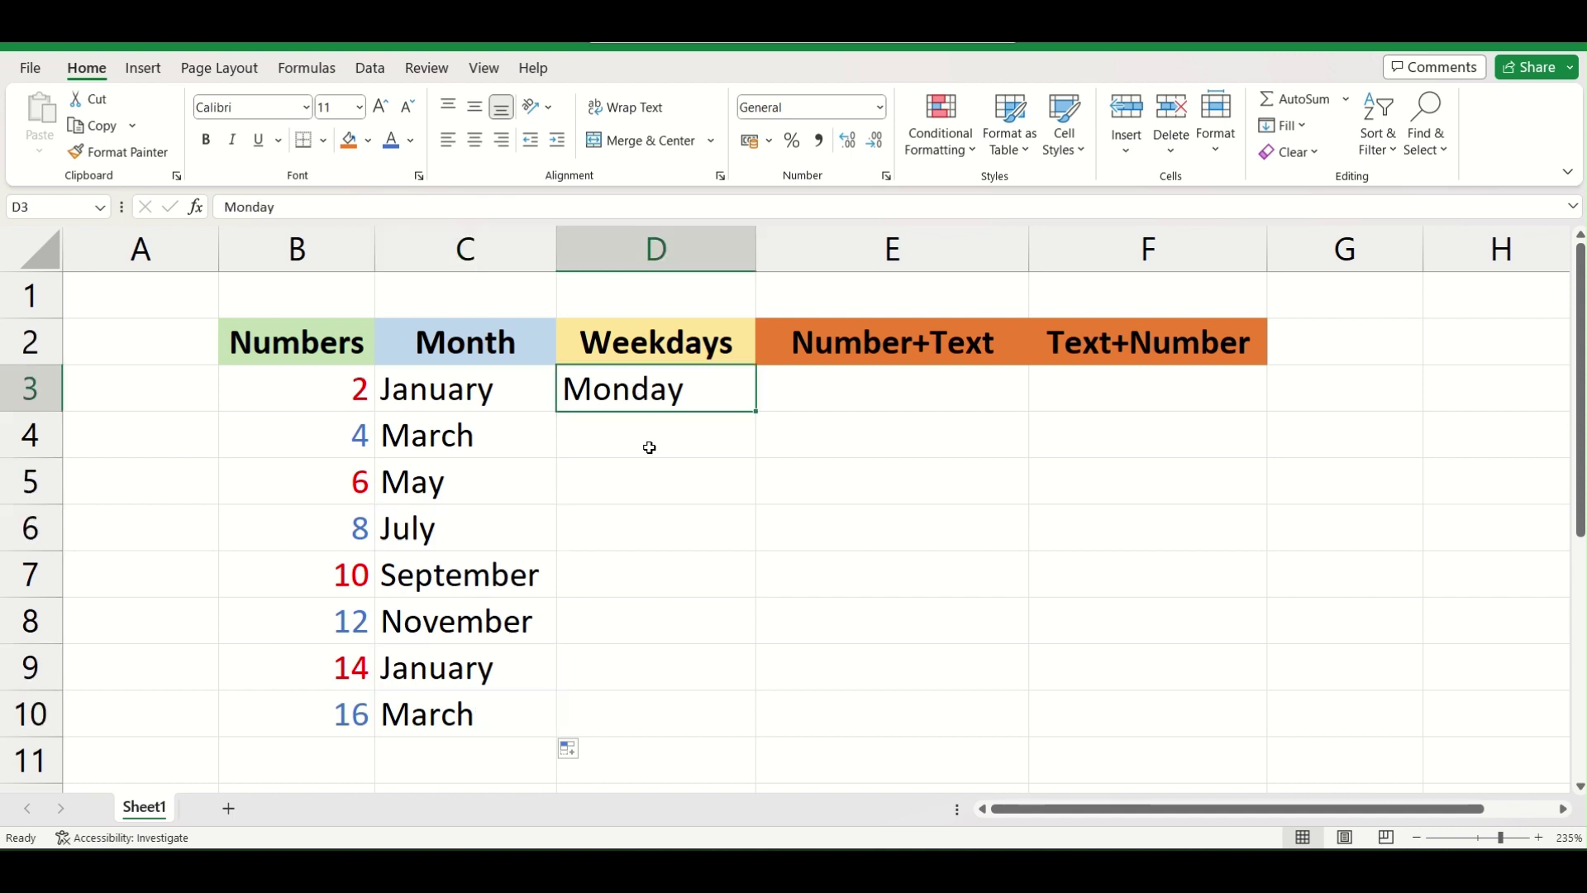
{"action": "left_click", "coordinate": [650, 448]}
{"action": "type", "text": "Wednesday"}
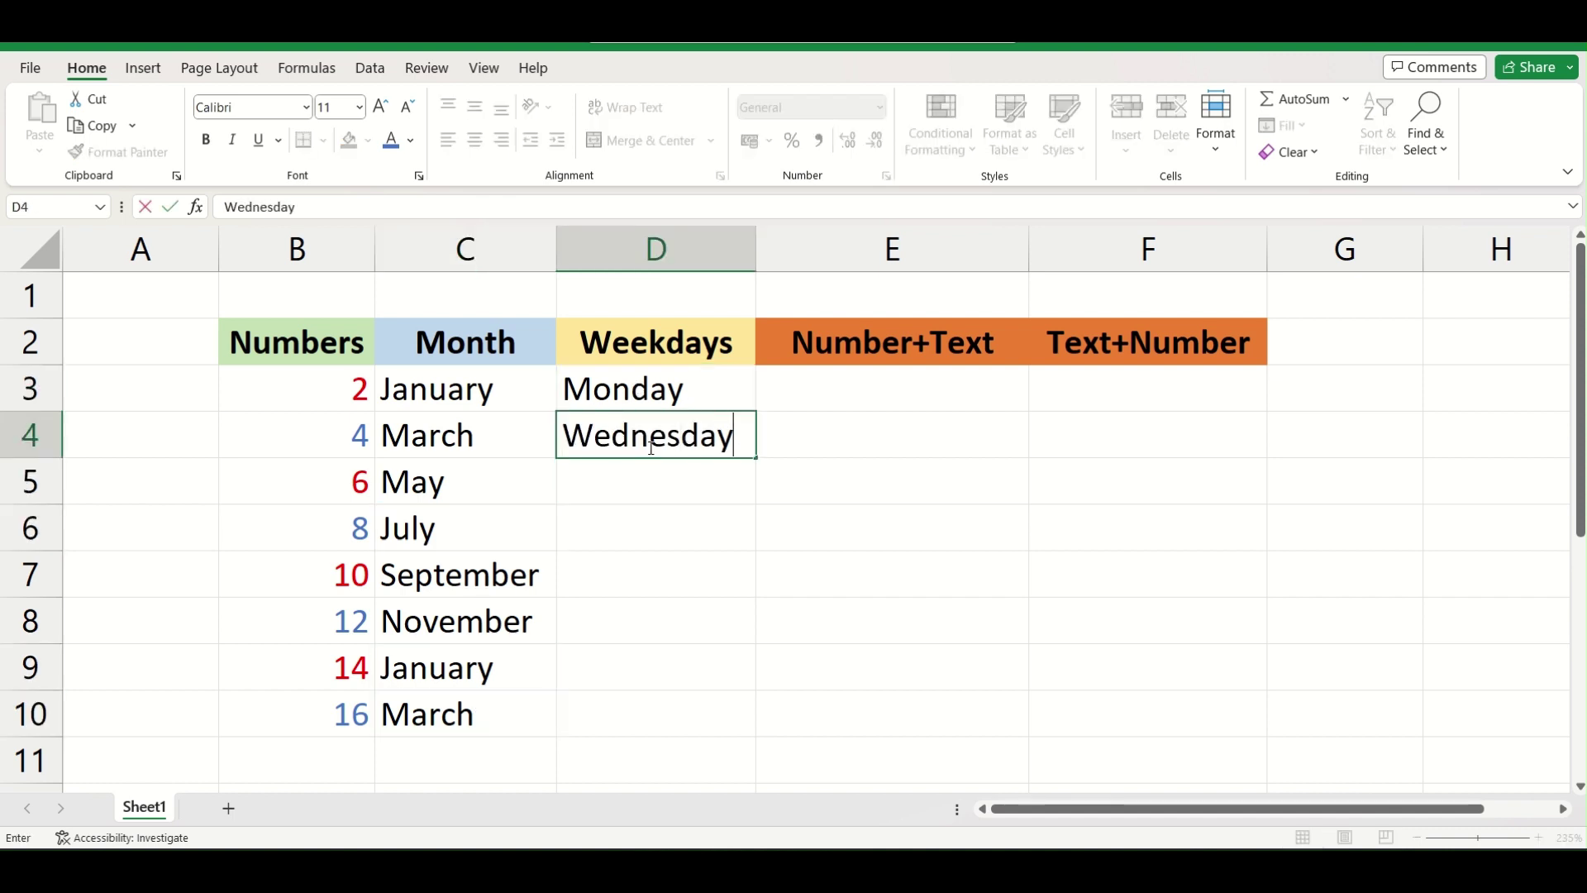
{"action": "key", "text": "ctrl+Return"}
{"action": "left_click_drag", "start_coordinate": [645, 388], "coordinate": [651, 433]}
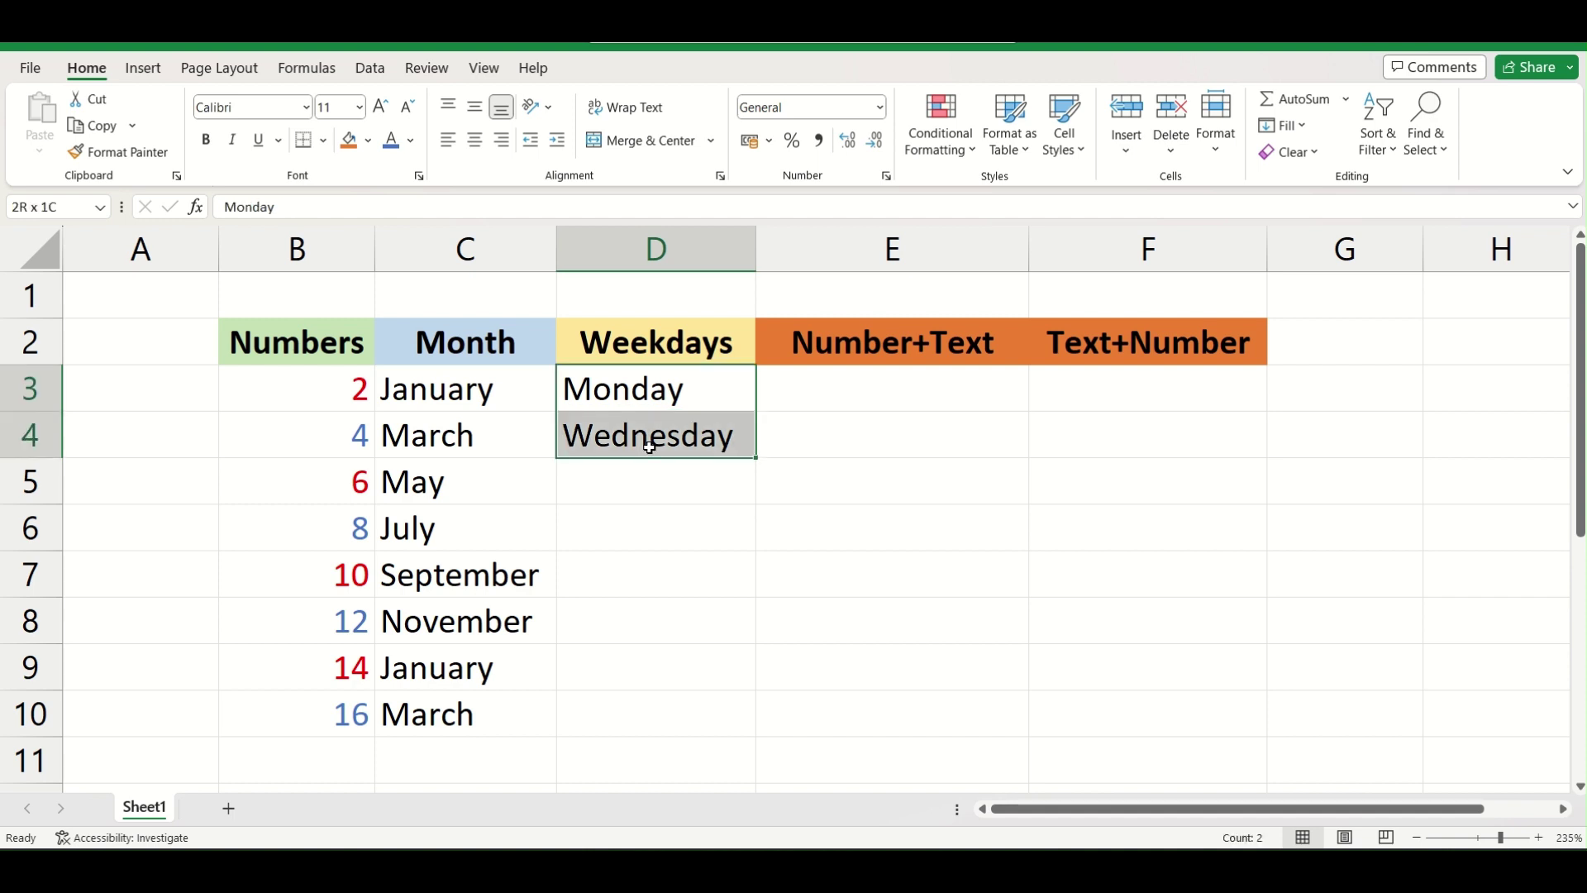
{"action": "left_click_drag", "start_coordinate": [755, 456], "coordinate": [729, 720]}
Step: Review the skipped-day entries Sunday and Friday against the Numbers, Month and Weekdays headers
{"action": "left_click", "coordinate": [662, 533]}
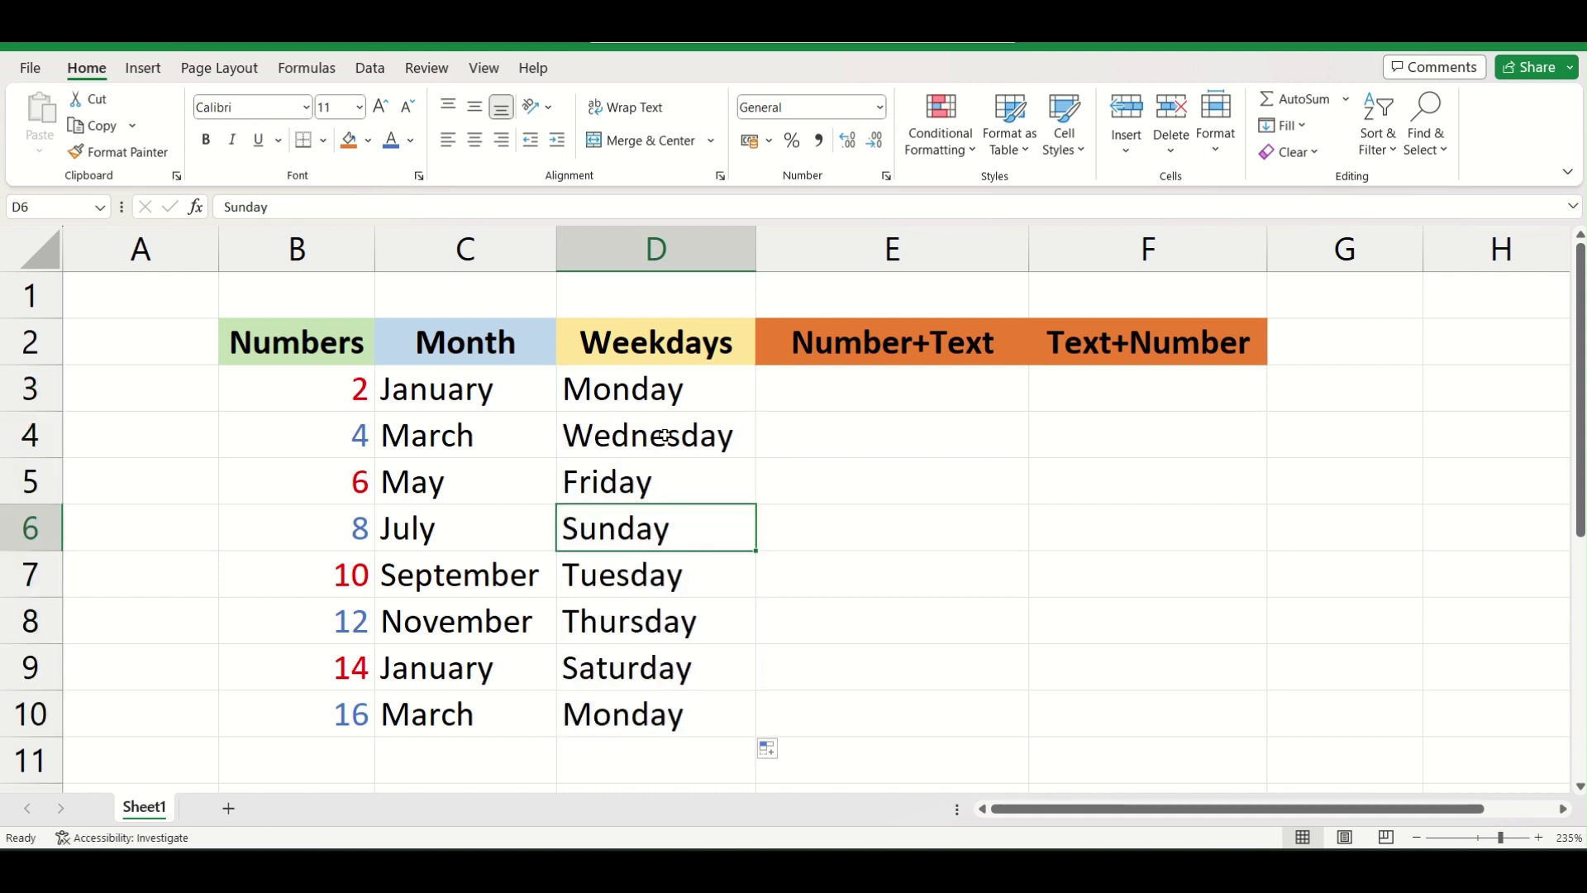
{"action": "left_click", "coordinate": [667, 674]}
{"action": "left_click", "coordinate": [673, 484]}
{"action": "left_click", "coordinate": [669, 407]}
{"action": "left_click", "coordinate": [651, 478]}
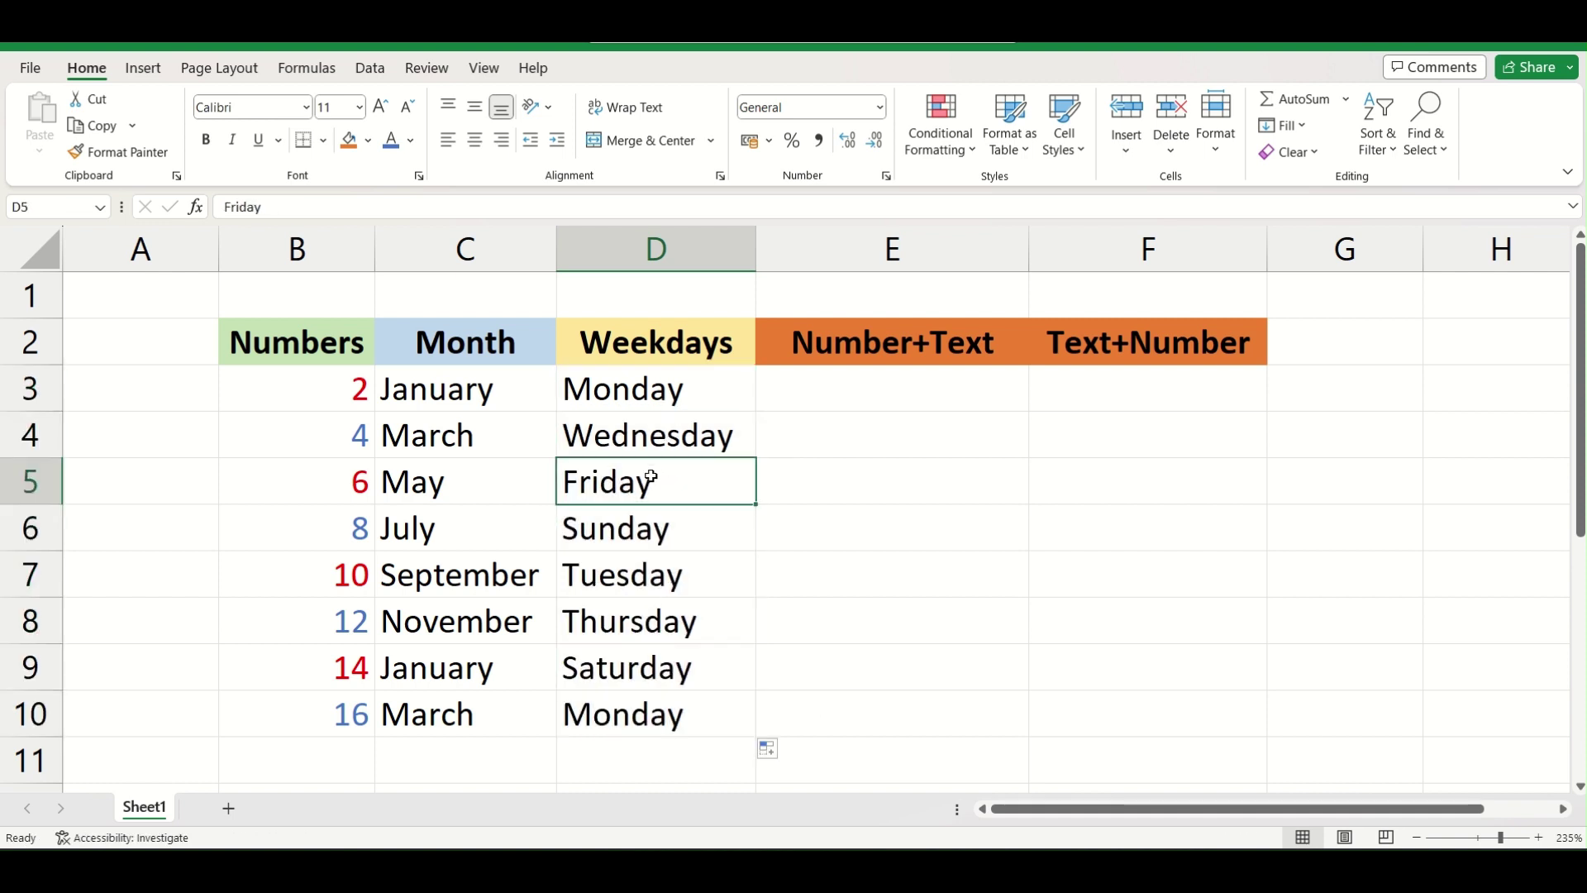
{"action": "left_click", "coordinate": [445, 344]}
{"action": "left_click", "coordinate": [279, 347]}
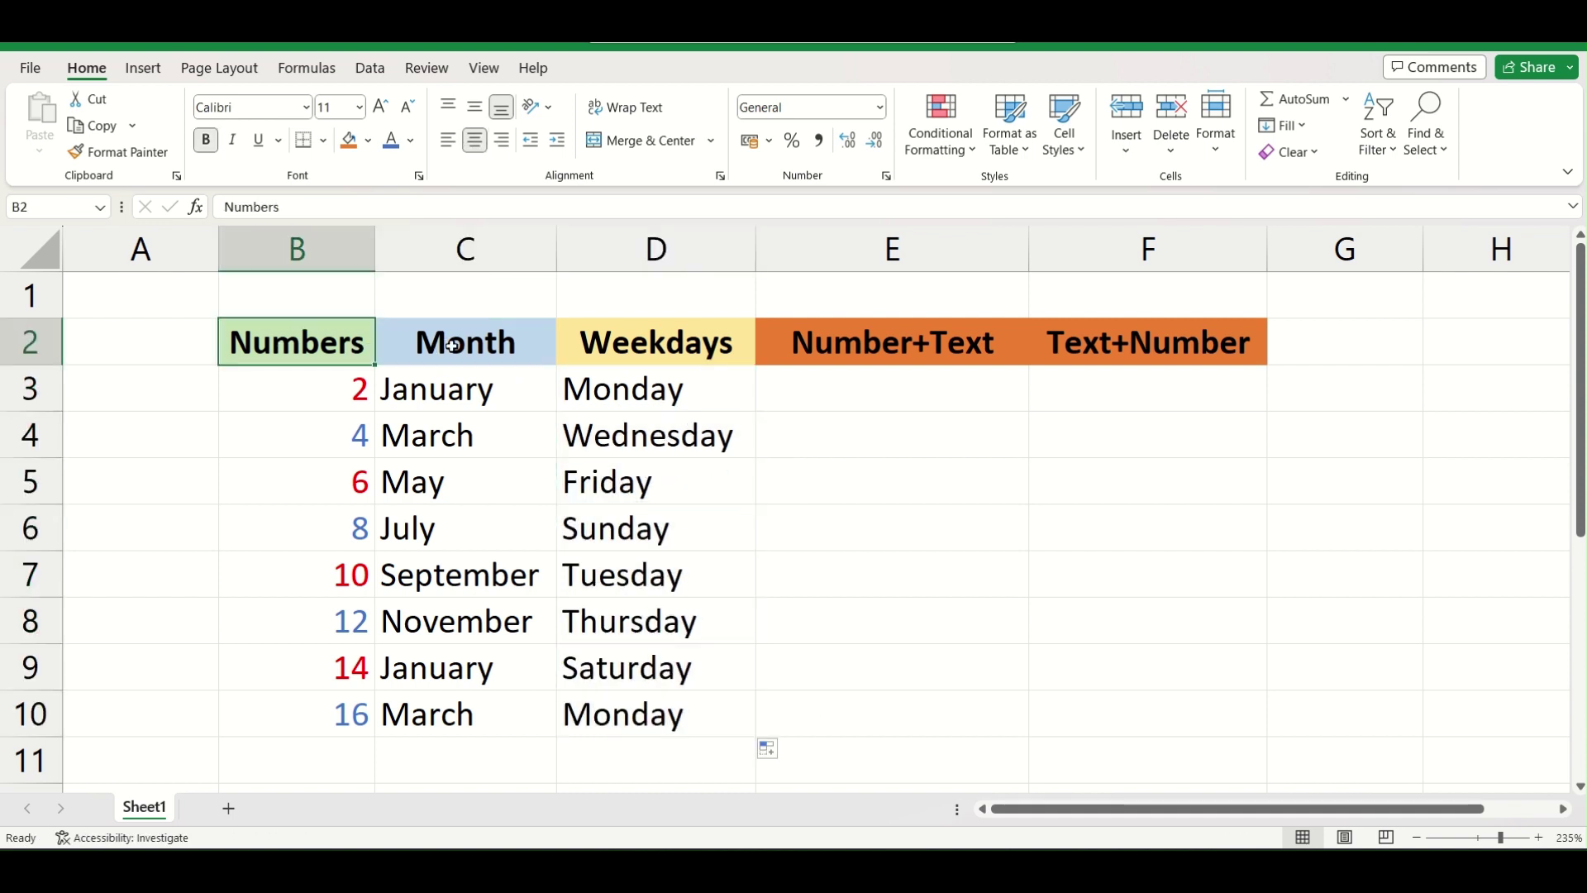
{"action": "left_click", "coordinate": [687, 340]}
{"action": "left_click", "coordinate": [990, 411]}
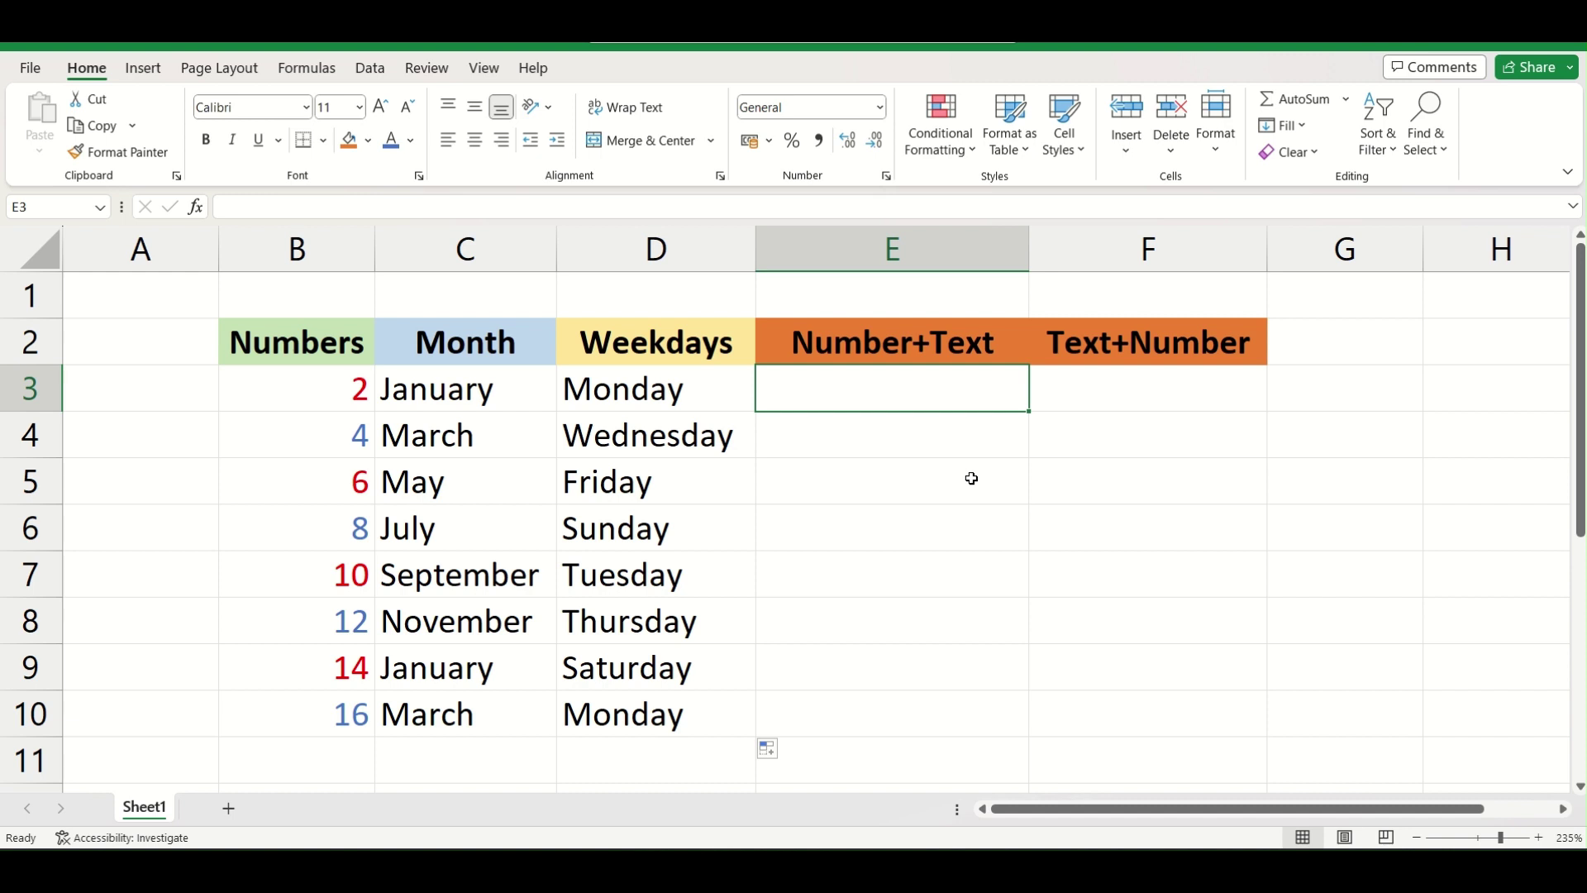
Step: Enter 1hour in E3 and 2hour in E4, then select both as the pattern
{"action": "type", "text": "1"}
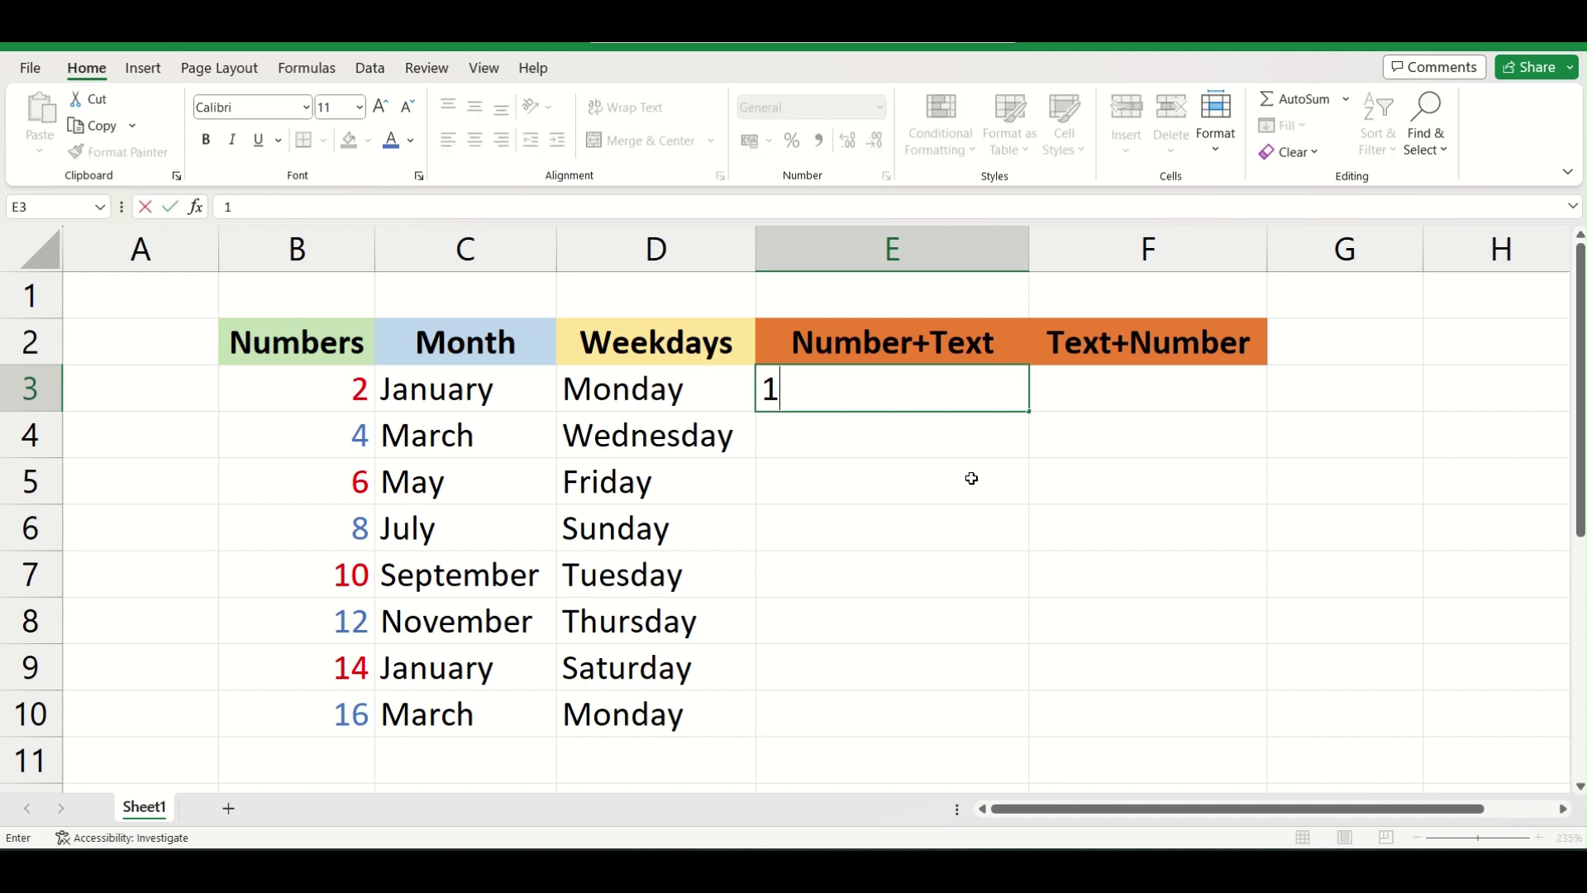
{"action": "type", "text": "hour"}
{"action": "key", "text": "Tab"}
{"action": "key", "text": "Left"}
{"action": "key", "text": "Return"}
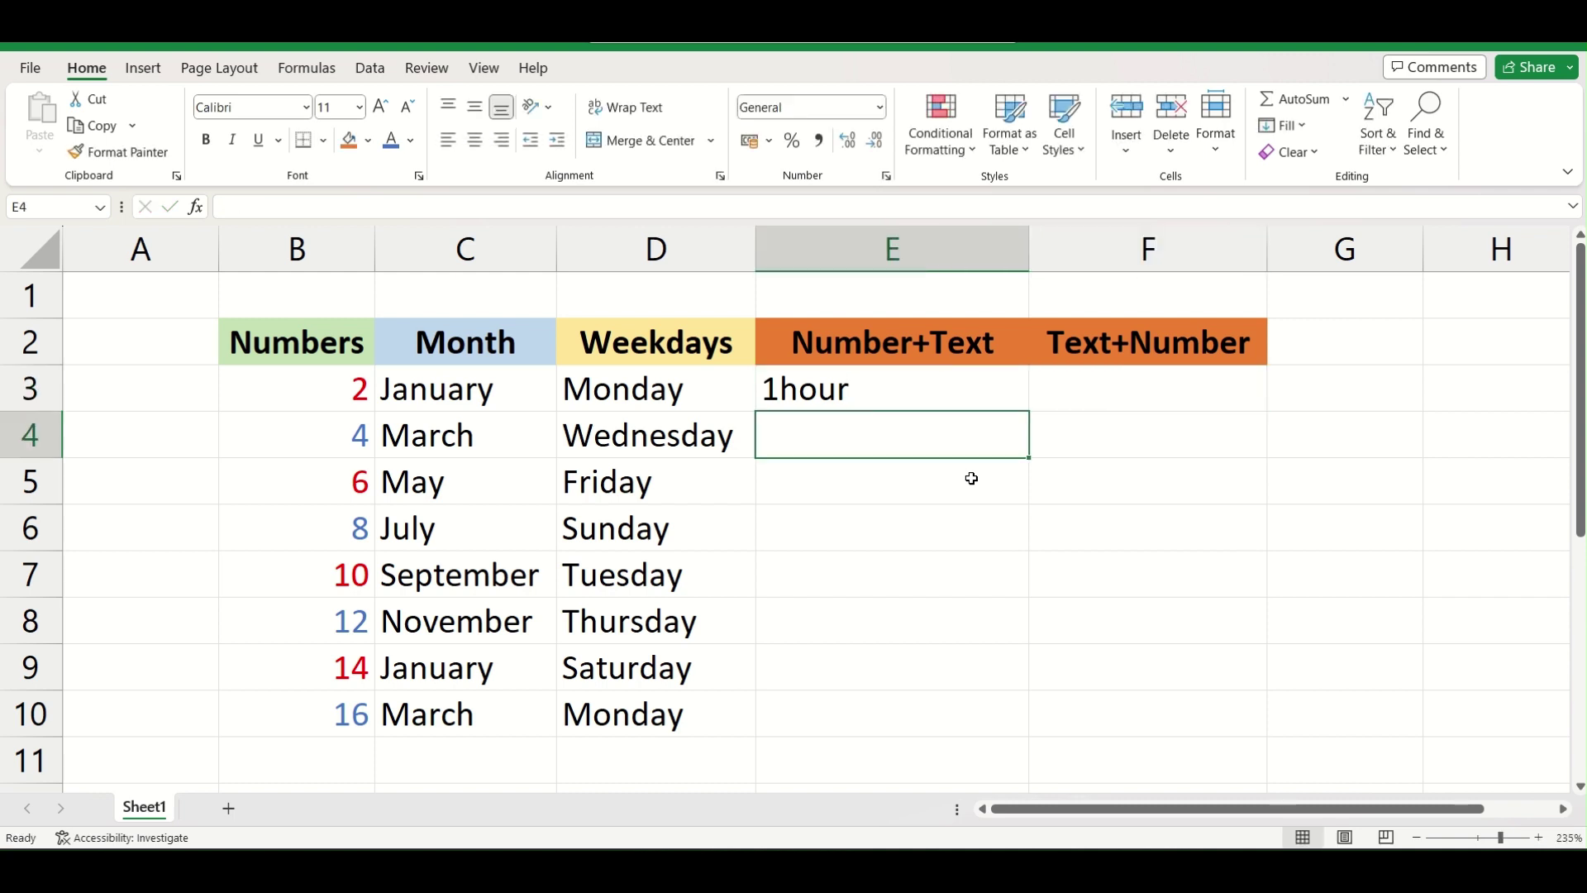
{"action": "type", "text": "2hour"}
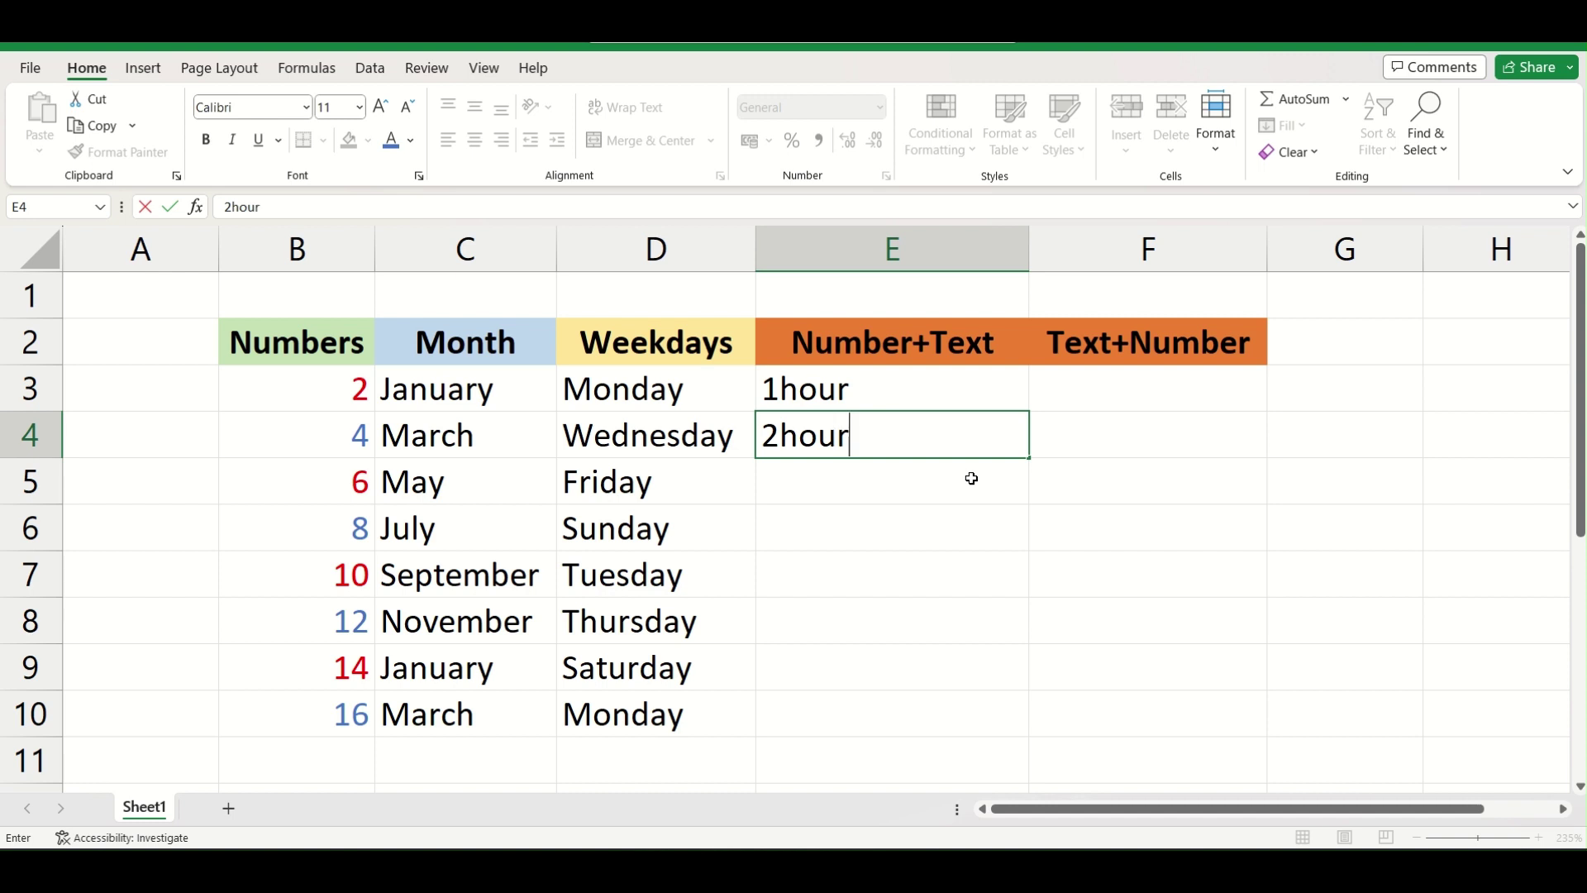
{"action": "key", "text": "Tab"}
{"action": "key", "text": "Left"}
{"action": "key", "text": "Up"}
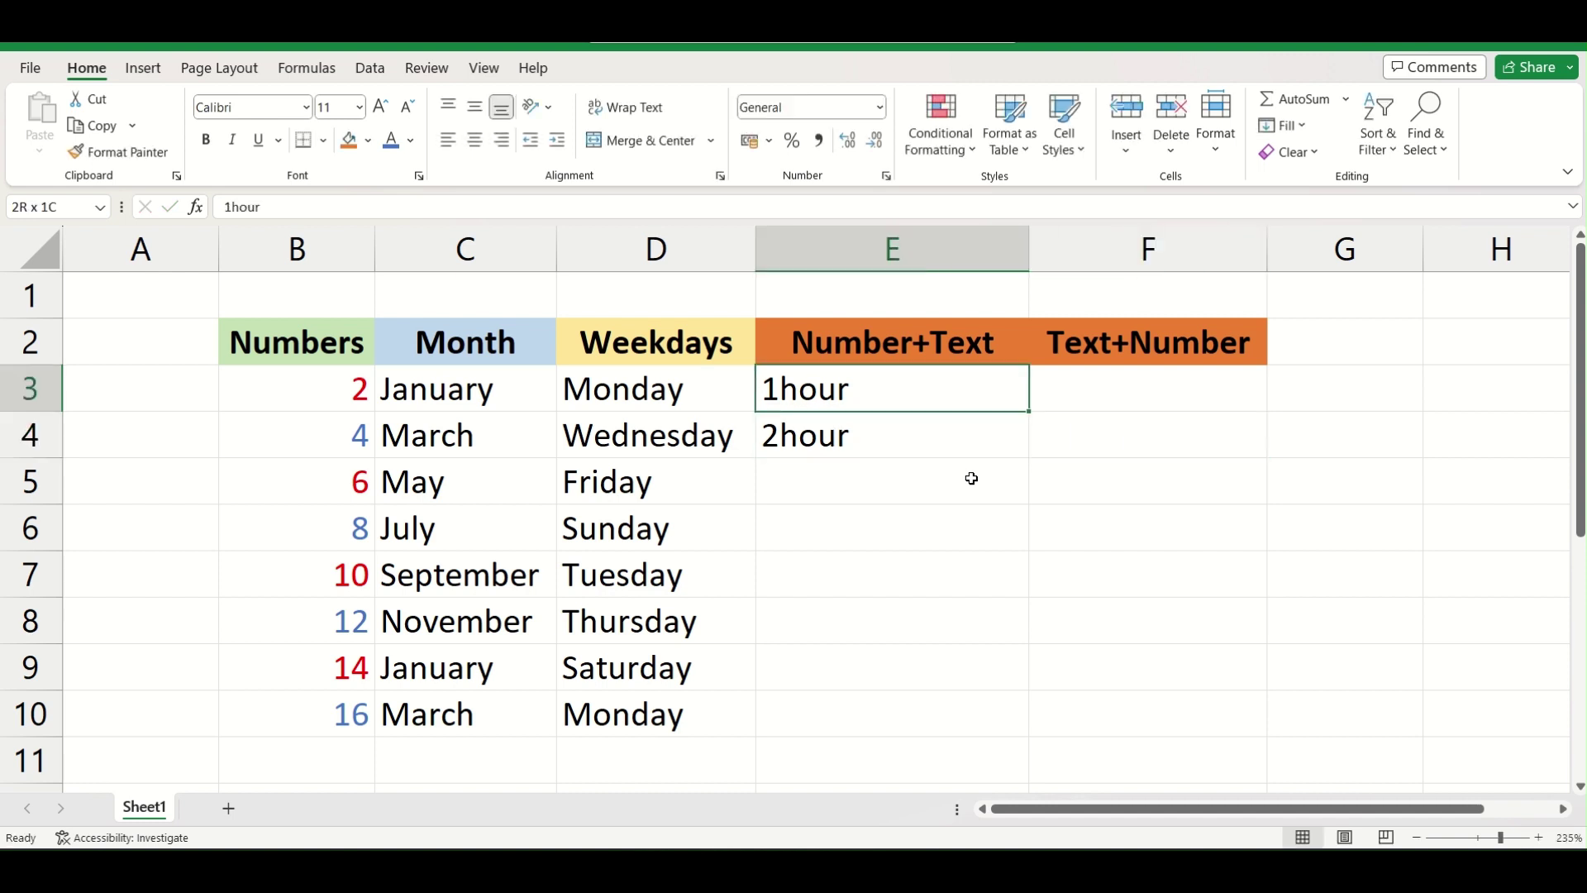
{"action": "key", "text": "shift+Down"}
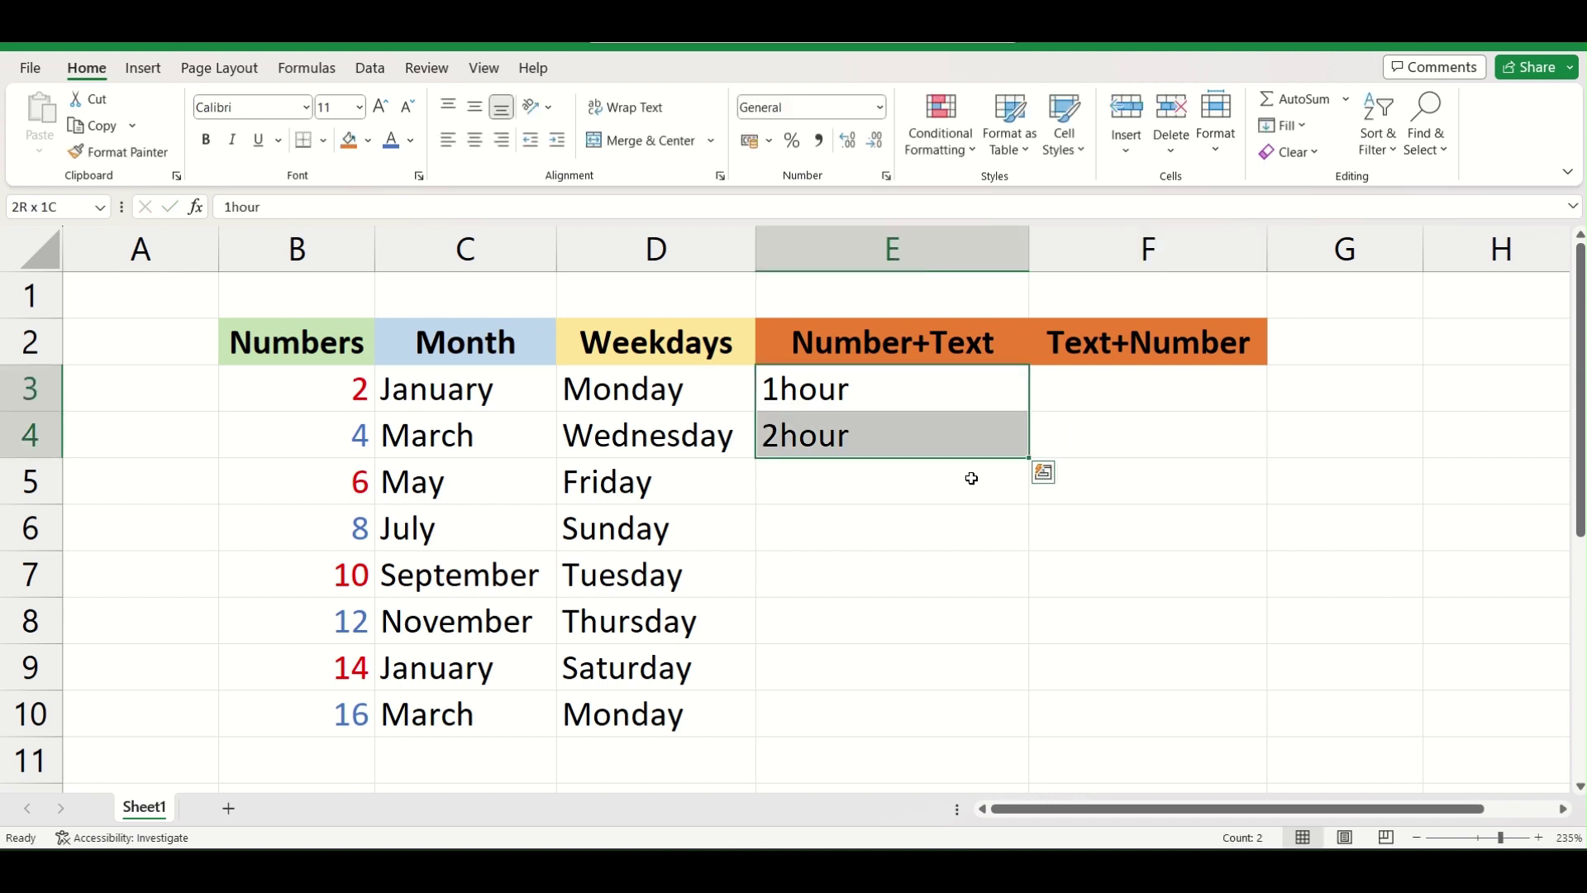
Step: Fill the 1hour/2hour pair down to row 10 and check the repeated entries
{"action": "double_click", "coordinate": [1030, 459]}
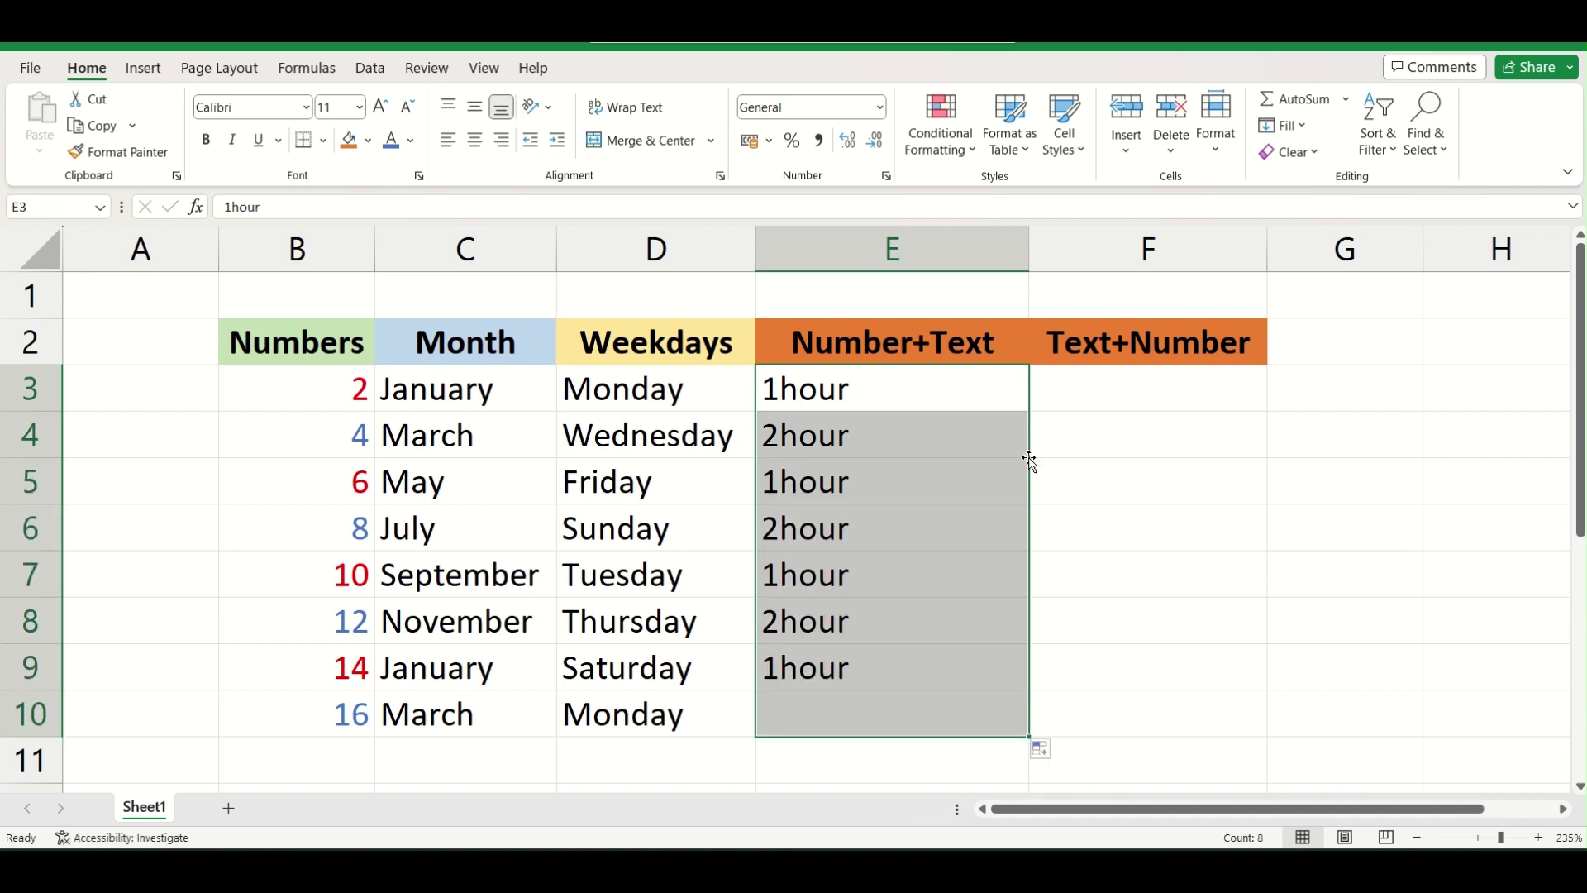
{"action": "left_click", "coordinate": [912, 595]}
{"action": "left_click_drag", "start_coordinate": [876, 399], "coordinate": [875, 719]}
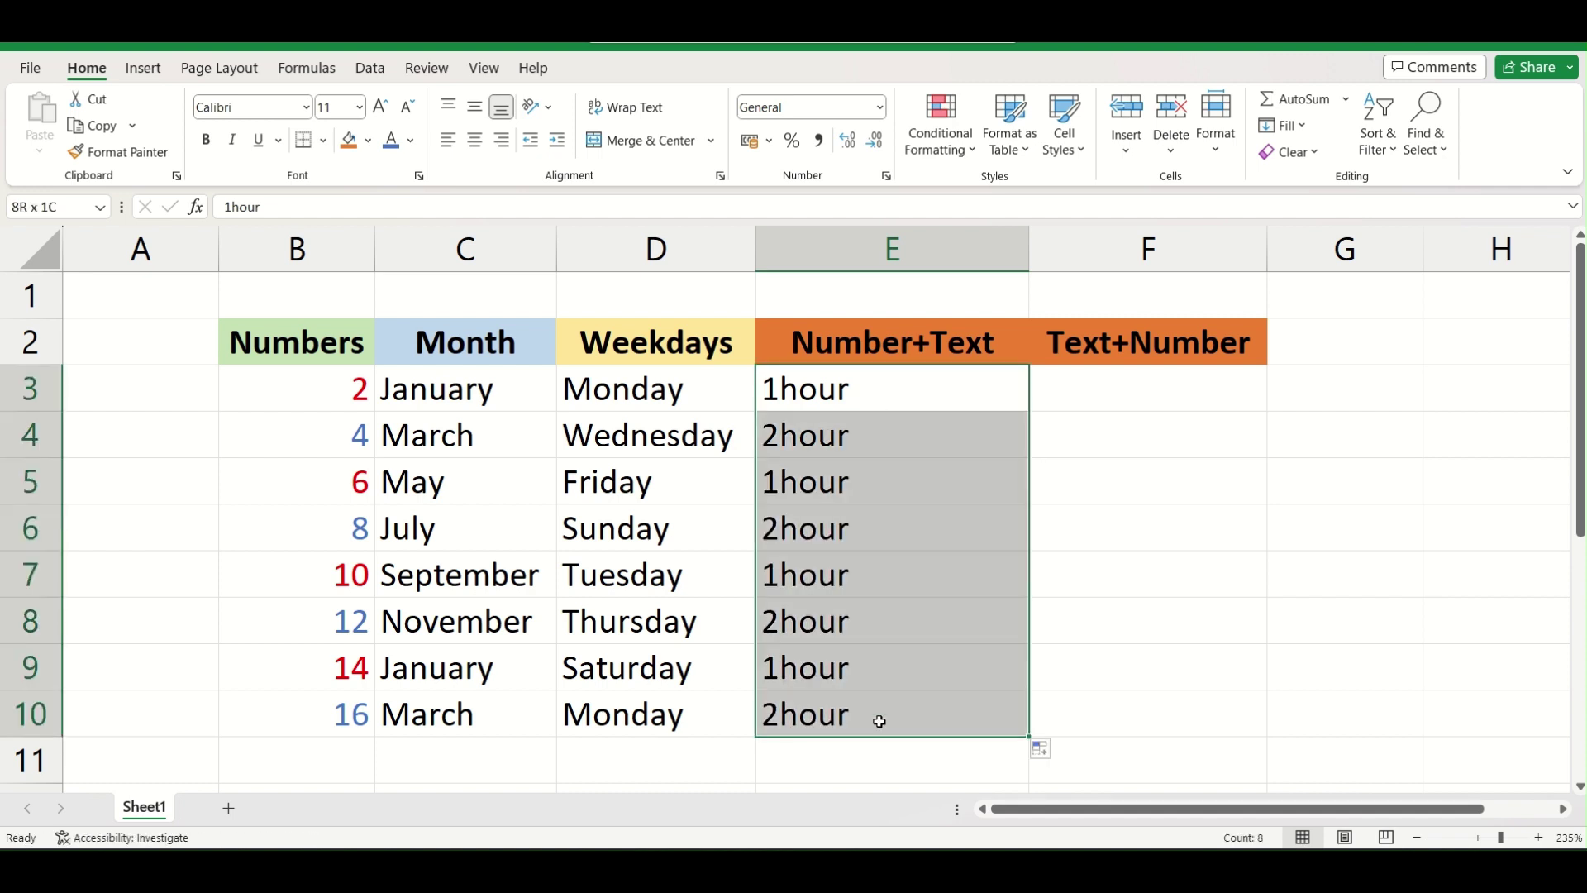
{"action": "left_click", "coordinate": [878, 496]}
{"action": "left_click", "coordinate": [878, 405]}
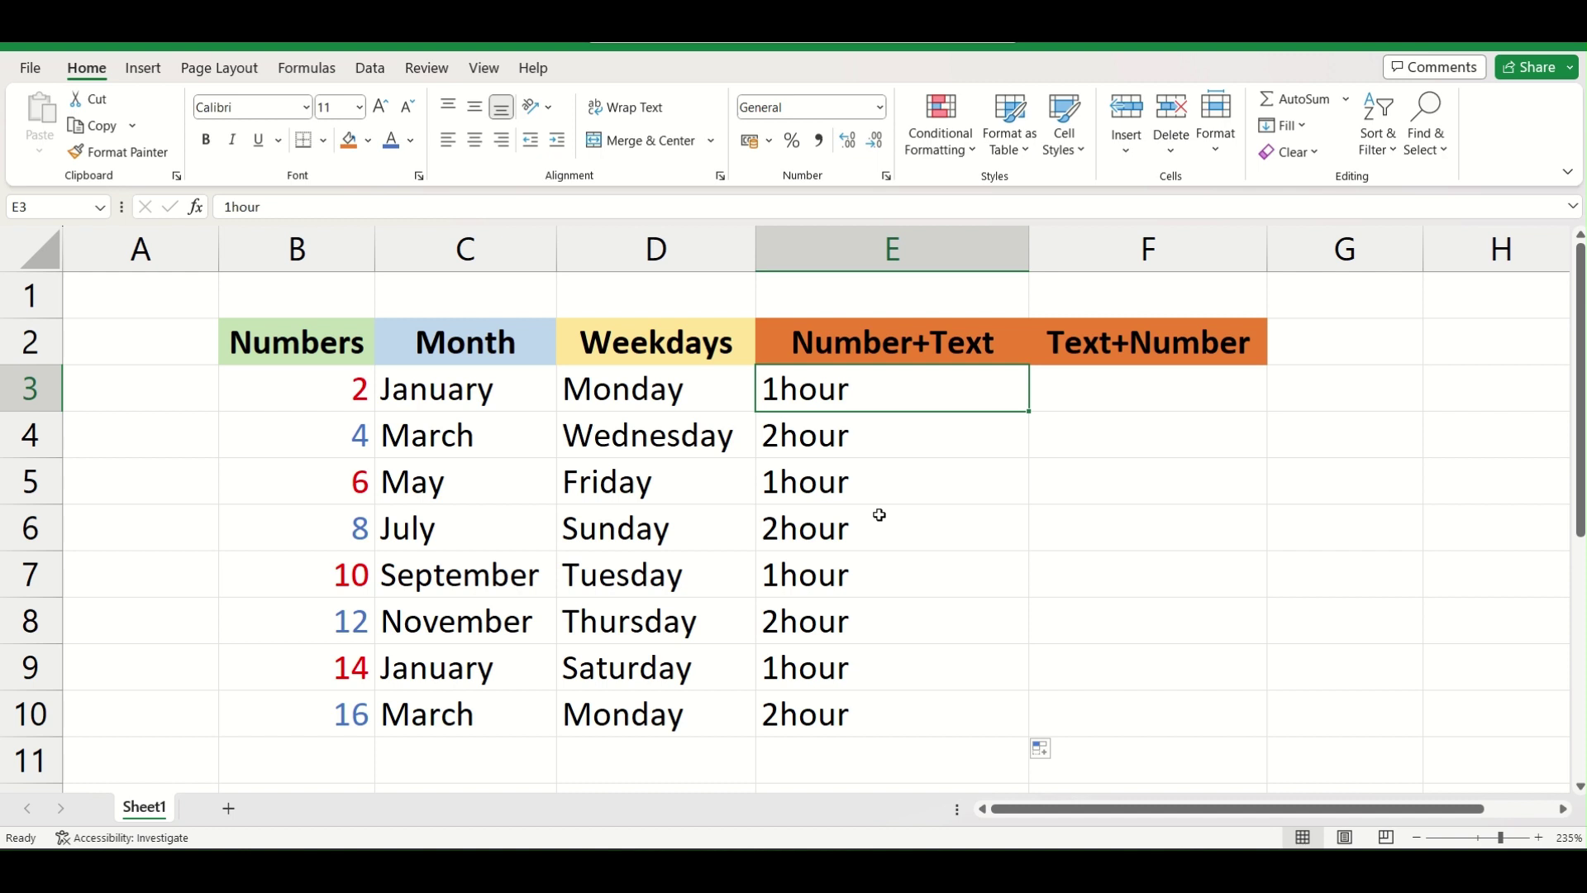
{"action": "left_click", "coordinate": [880, 571]}
{"action": "left_click", "coordinate": [864, 466]}
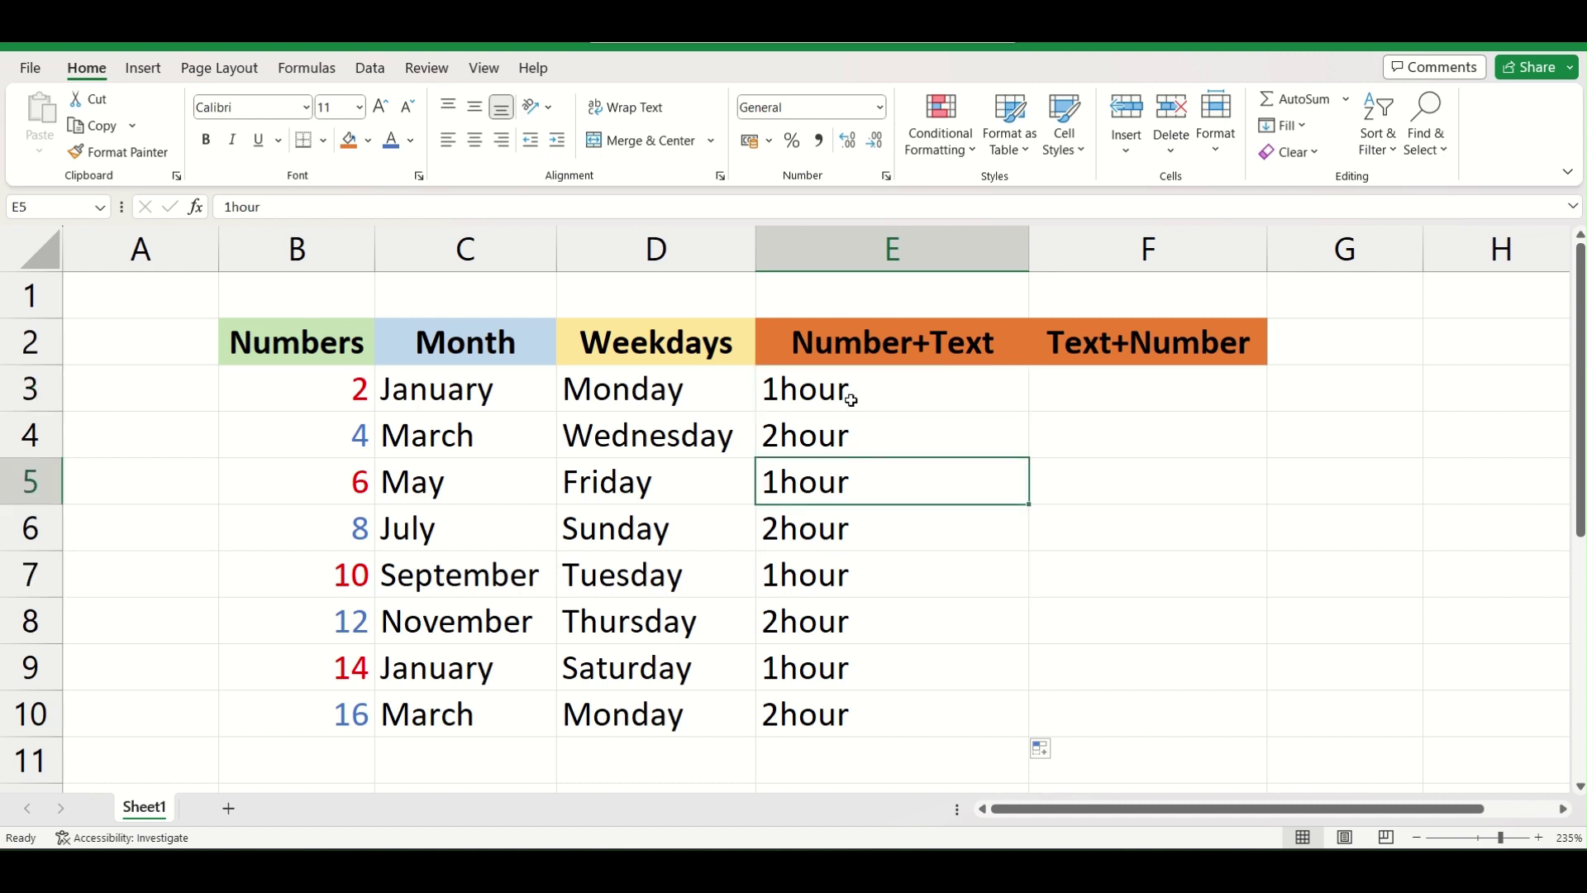
{"action": "left_click_drag", "start_coordinate": [851, 394], "coordinate": [848, 702]}
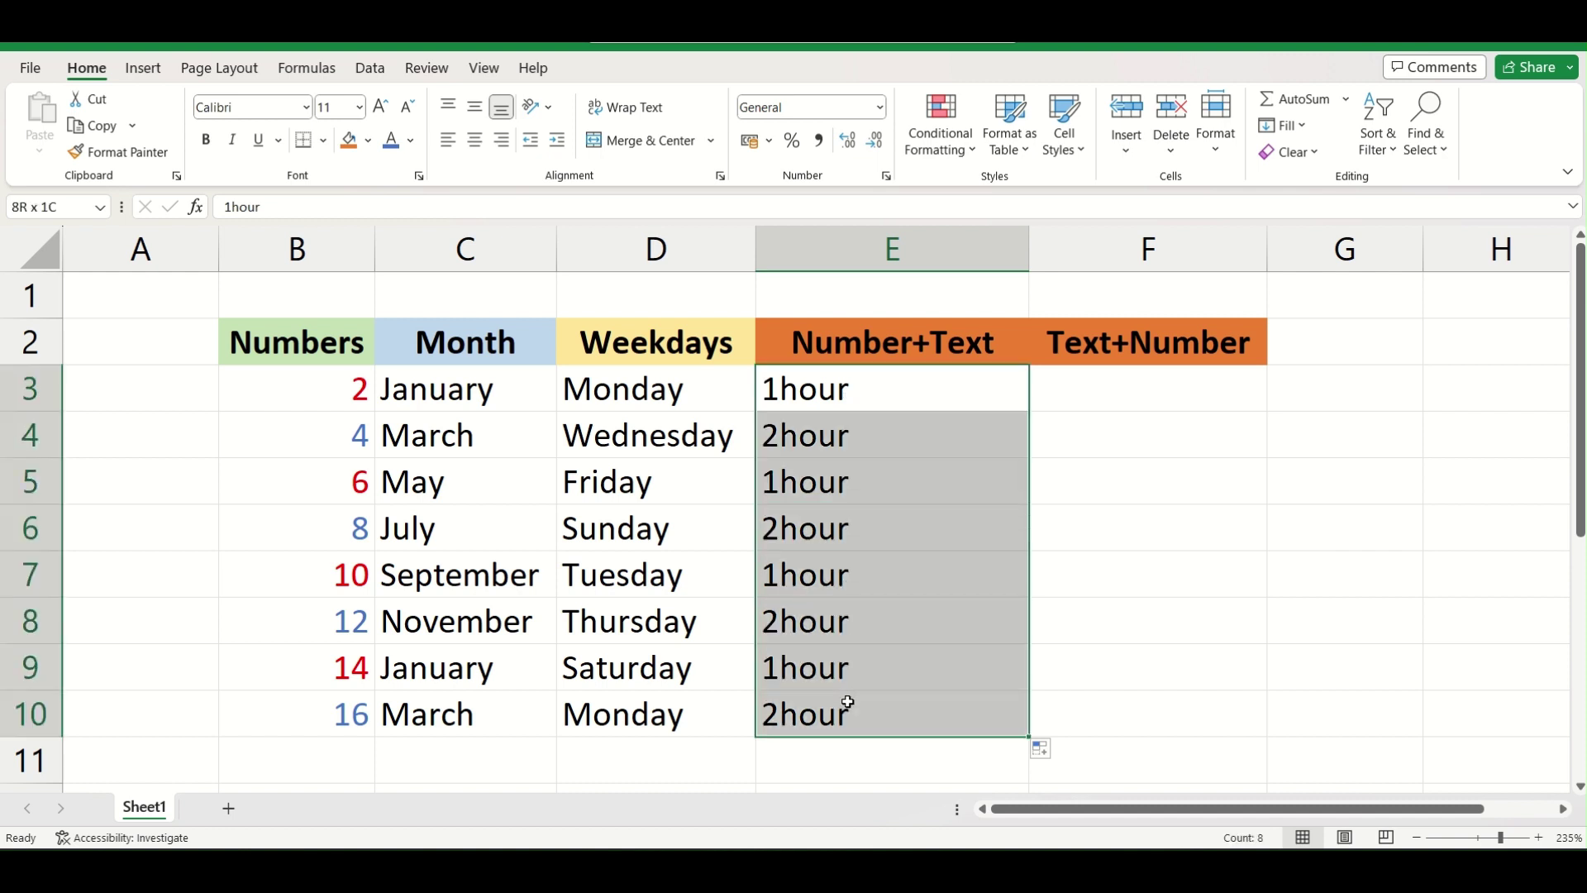
Step: Reselect the Number+Text entries E3:E10 to review the alternating 1hour and 2hour values
{"action": "left_click", "coordinate": [845, 492]}
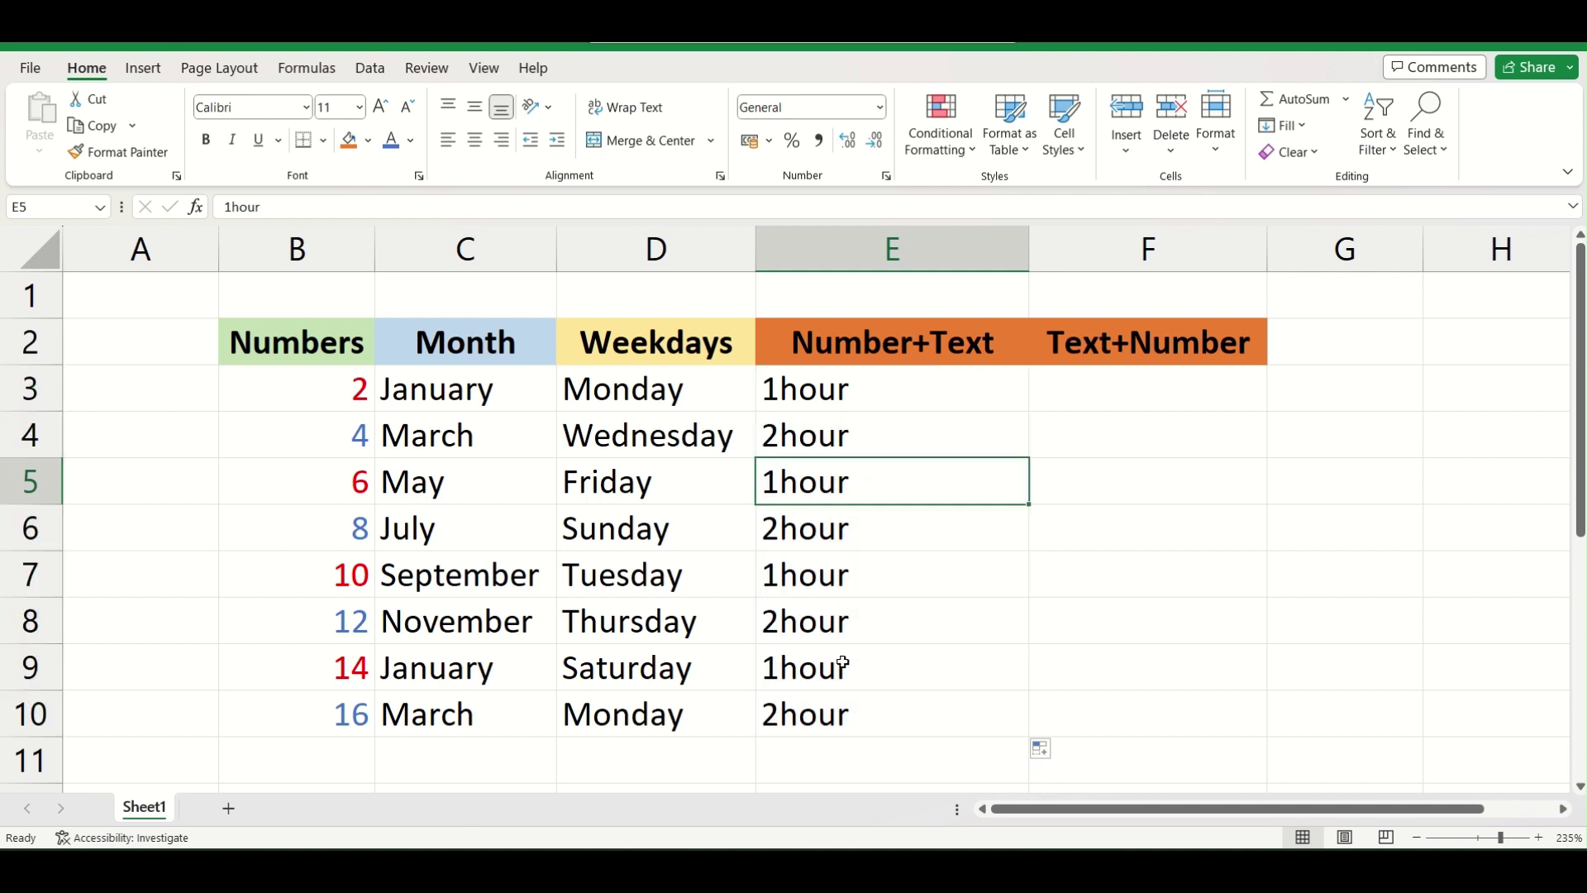
{"action": "left_click_drag", "start_coordinate": [822, 391], "coordinate": [826, 435]}
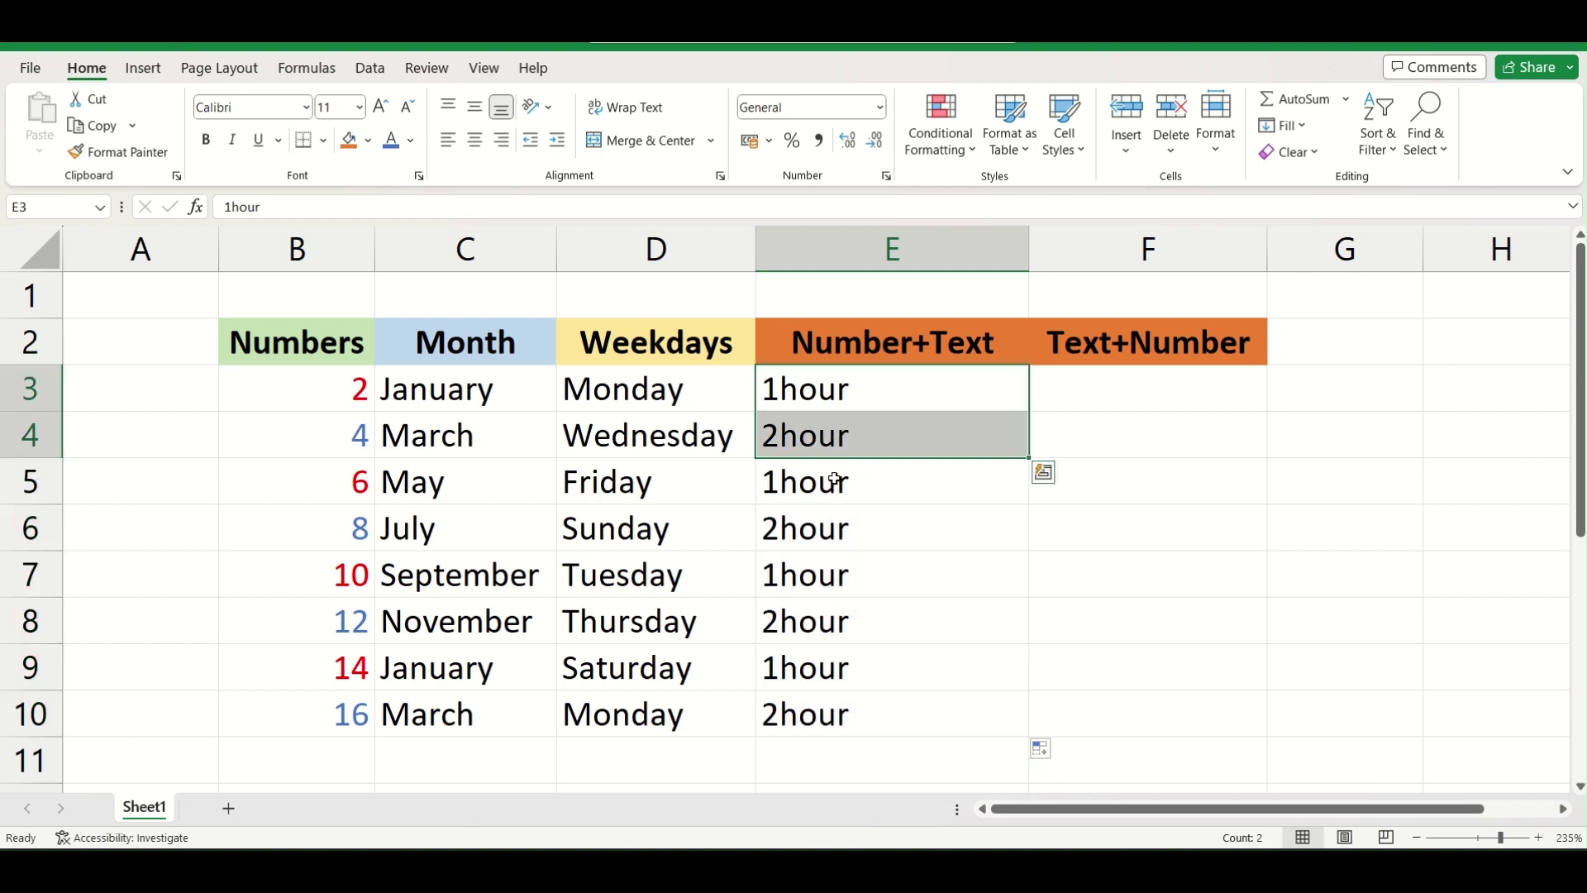
{"action": "left_click", "coordinate": [829, 696]}
{"action": "left_click", "coordinate": [818, 390]}
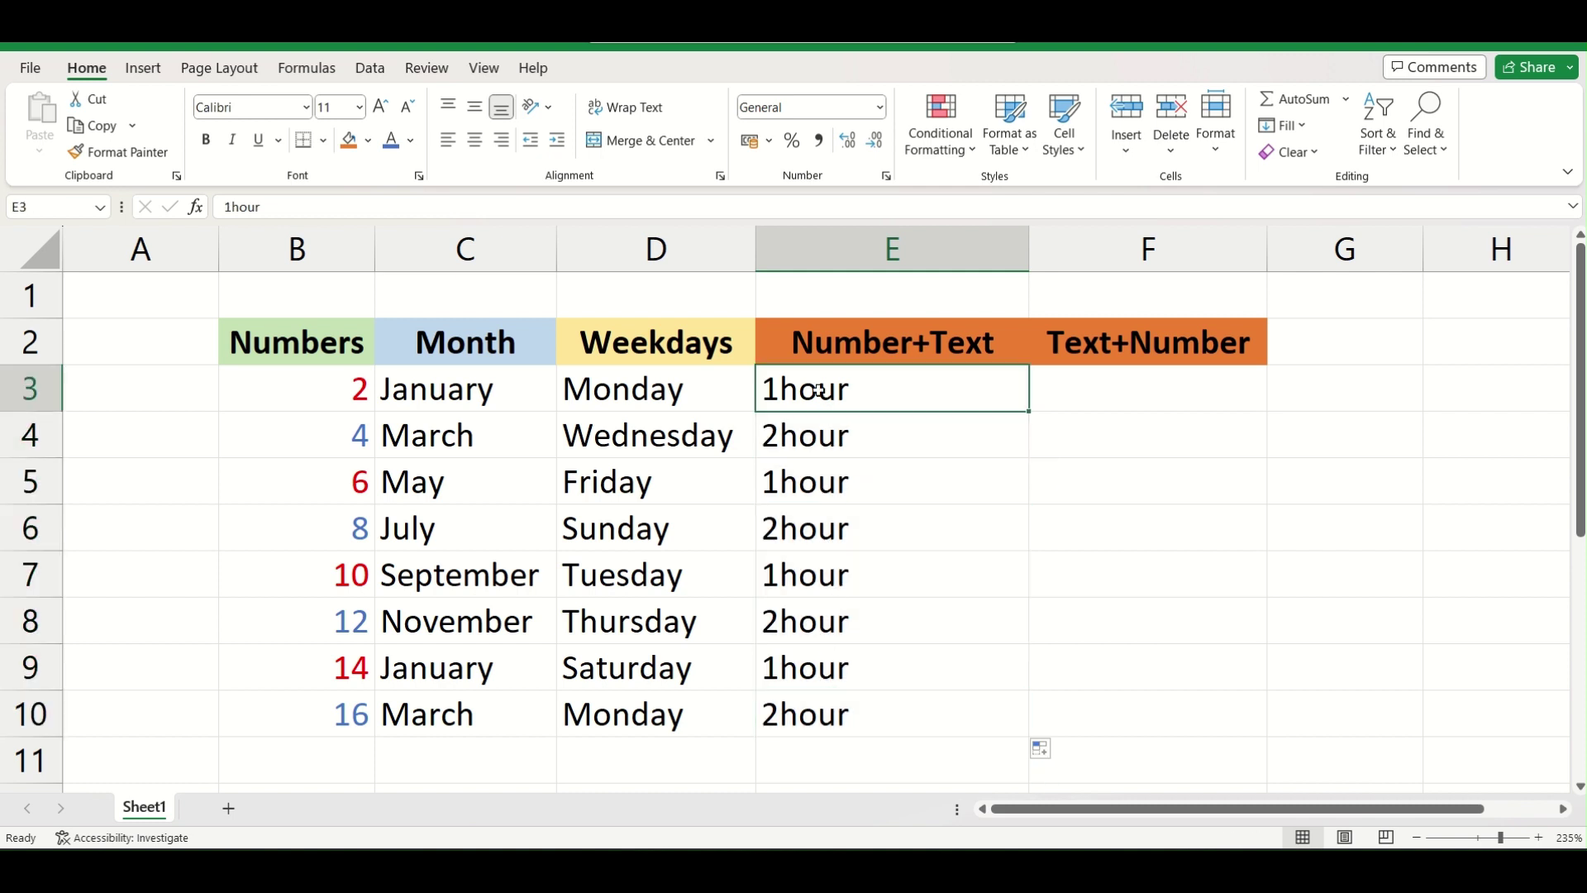
{"action": "left_click_drag", "start_coordinate": [795, 390], "coordinate": [811, 695]}
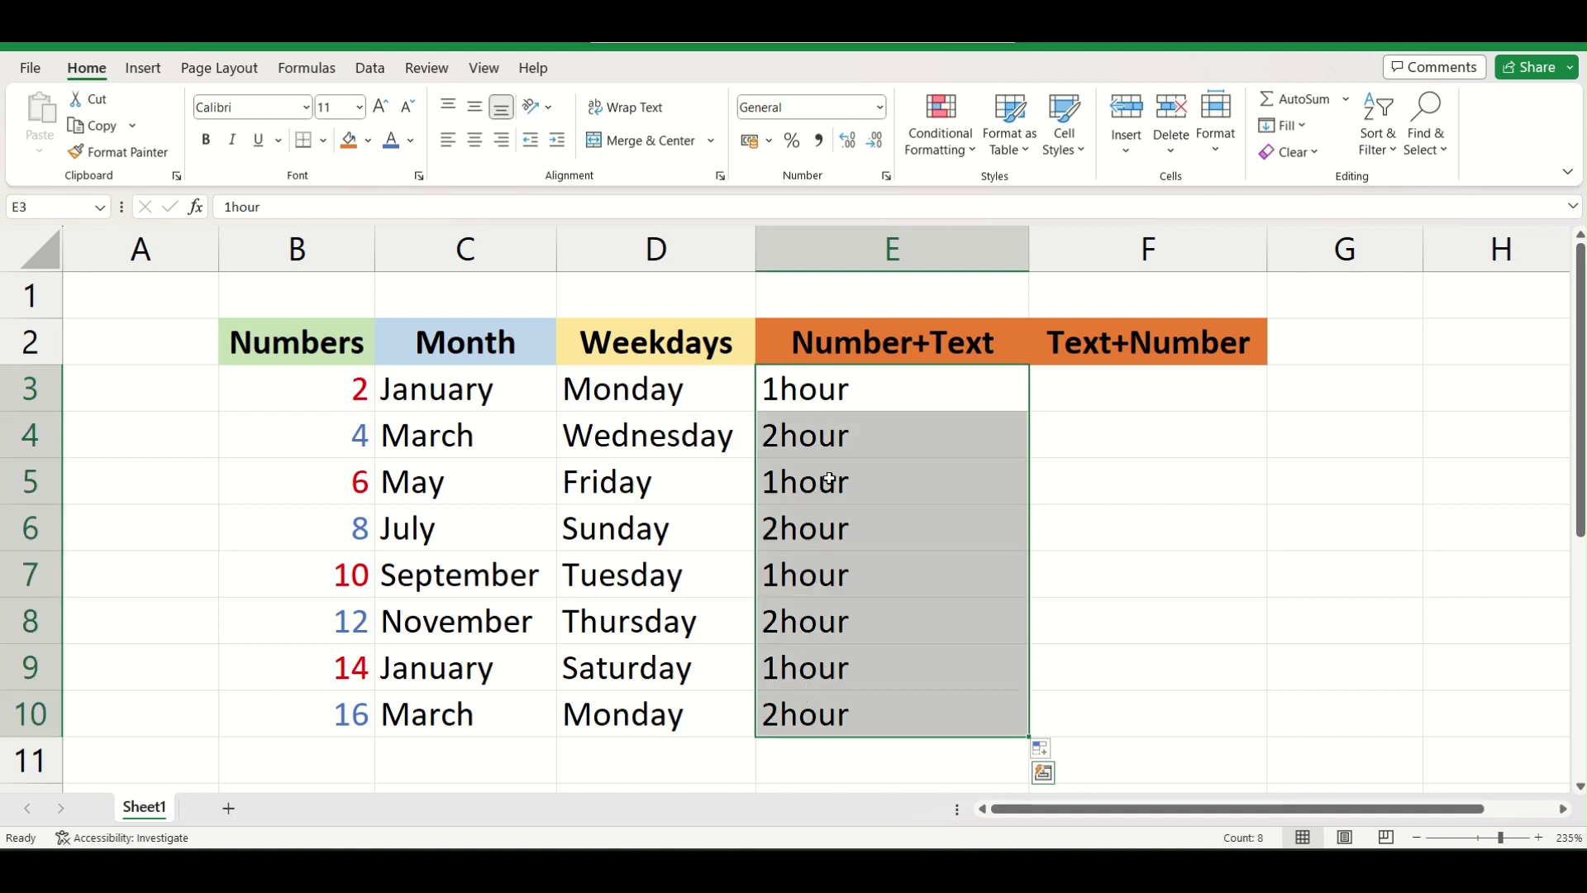
Step: Try Flash Fill on E5:E10 from the fill options, dismissing the no-pattern warning
{"action": "left_click", "coordinate": [827, 477]}
{"action": "left_click_drag", "start_coordinate": [825, 486], "coordinate": [826, 733]}
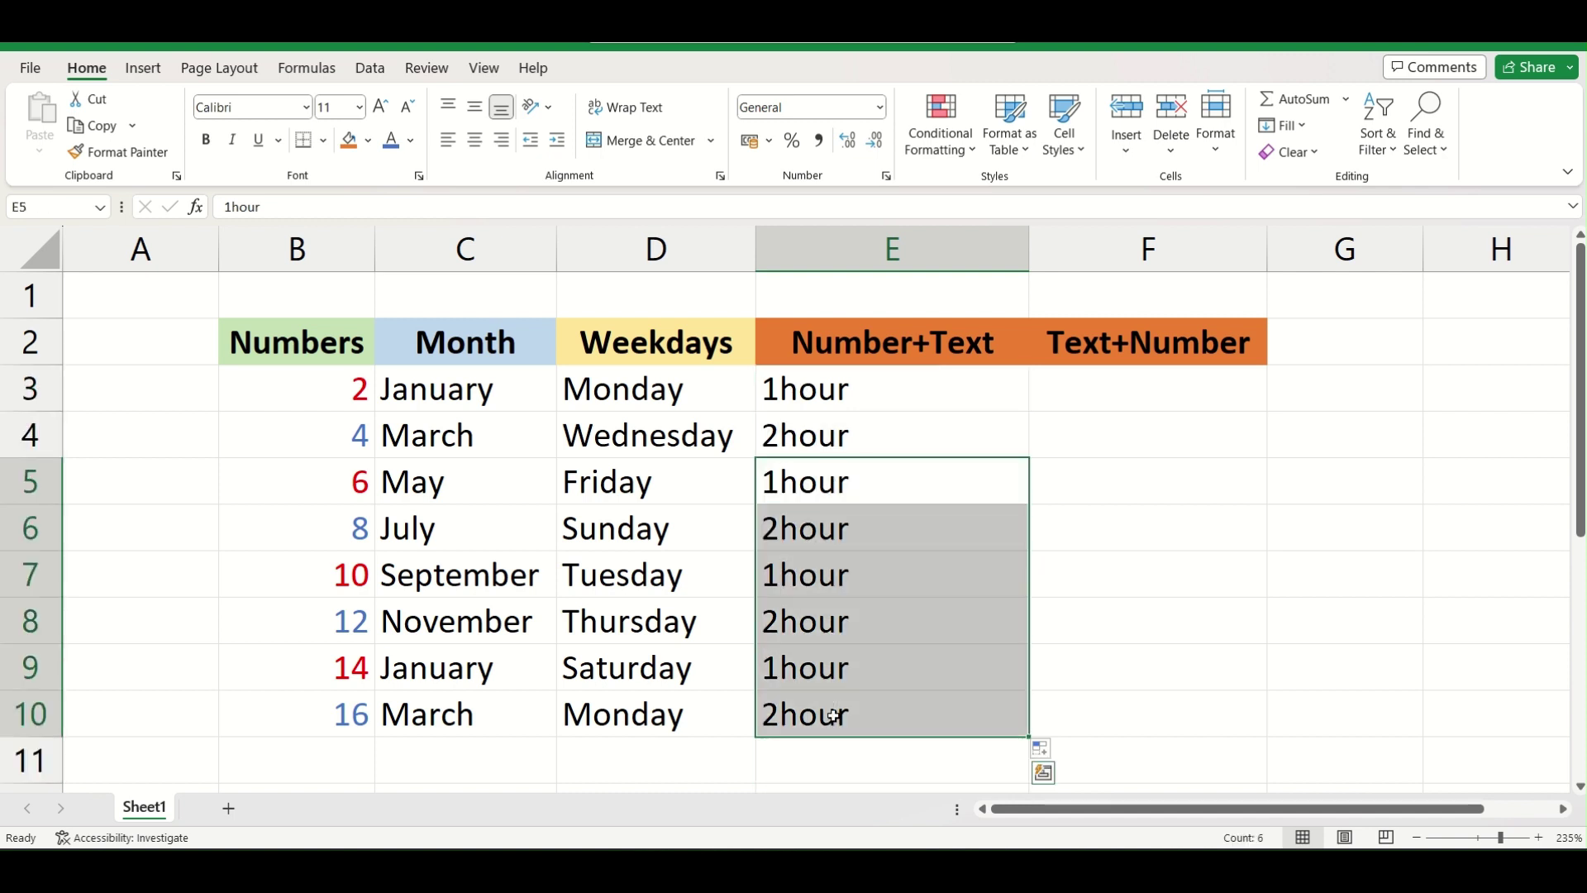
{"action": "left_click", "coordinate": [1030, 744]}
{"action": "left_click", "coordinate": [1046, 751]}
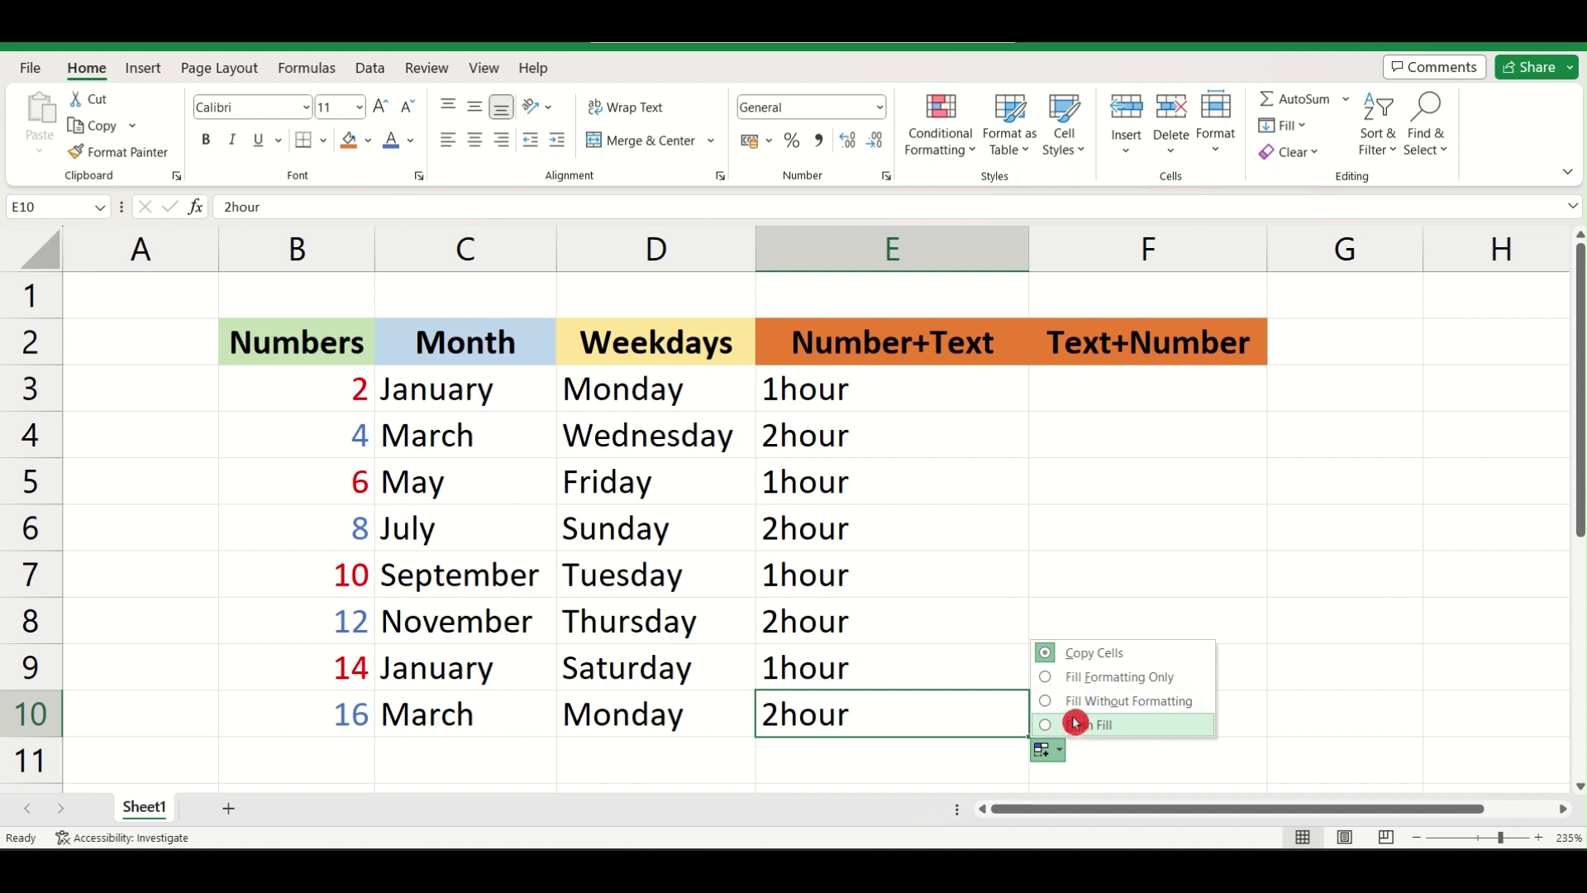
{"action": "left_click", "coordinate": [1077, 726]}
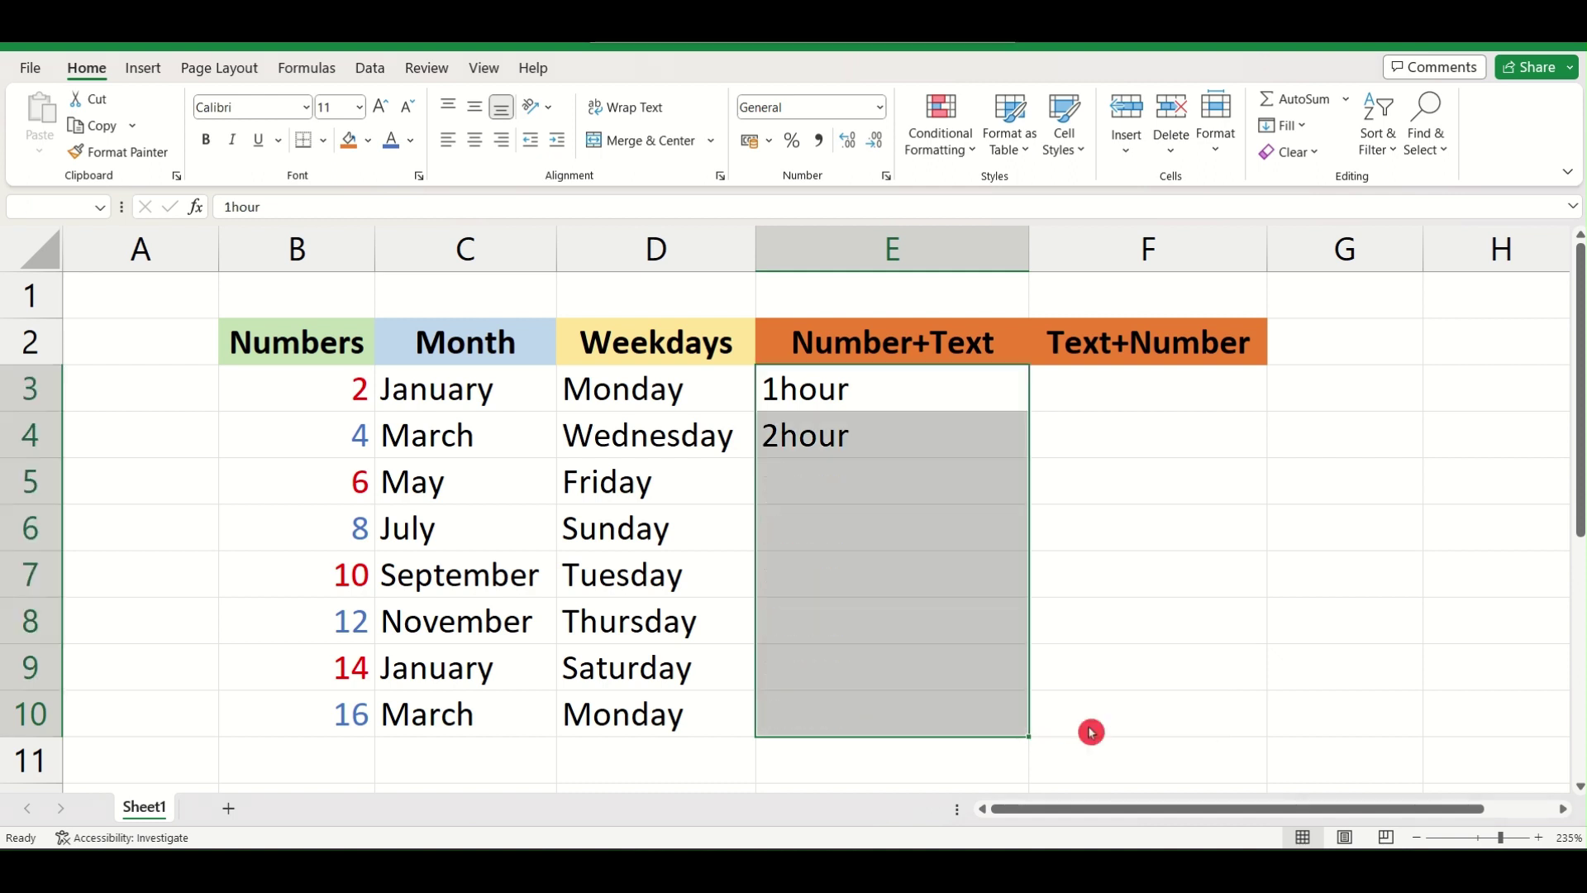
{"action": "left_click", "coordinate": [817, 506]}
{"action": "left_click", "coordinate": [882, 497]}
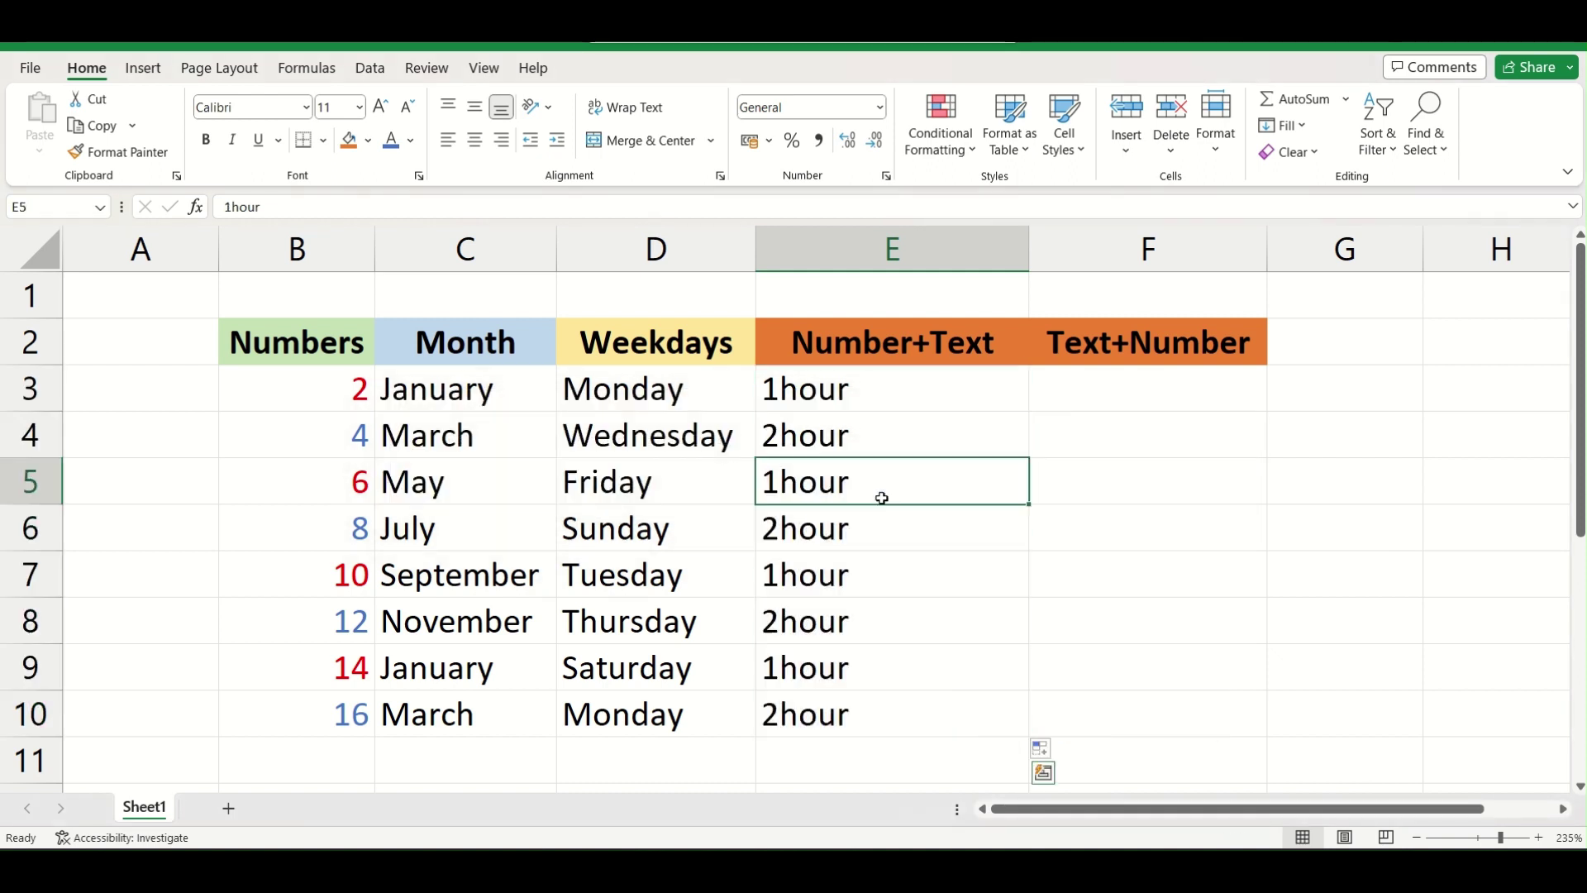
Step: Undo the Flash Fill and retype E3 as '1 hour' and E4 as '2 hour'
{"action": "key", "text": "ctrl+z"}
{"action": "left_click", "coordinate": [895, 513]}
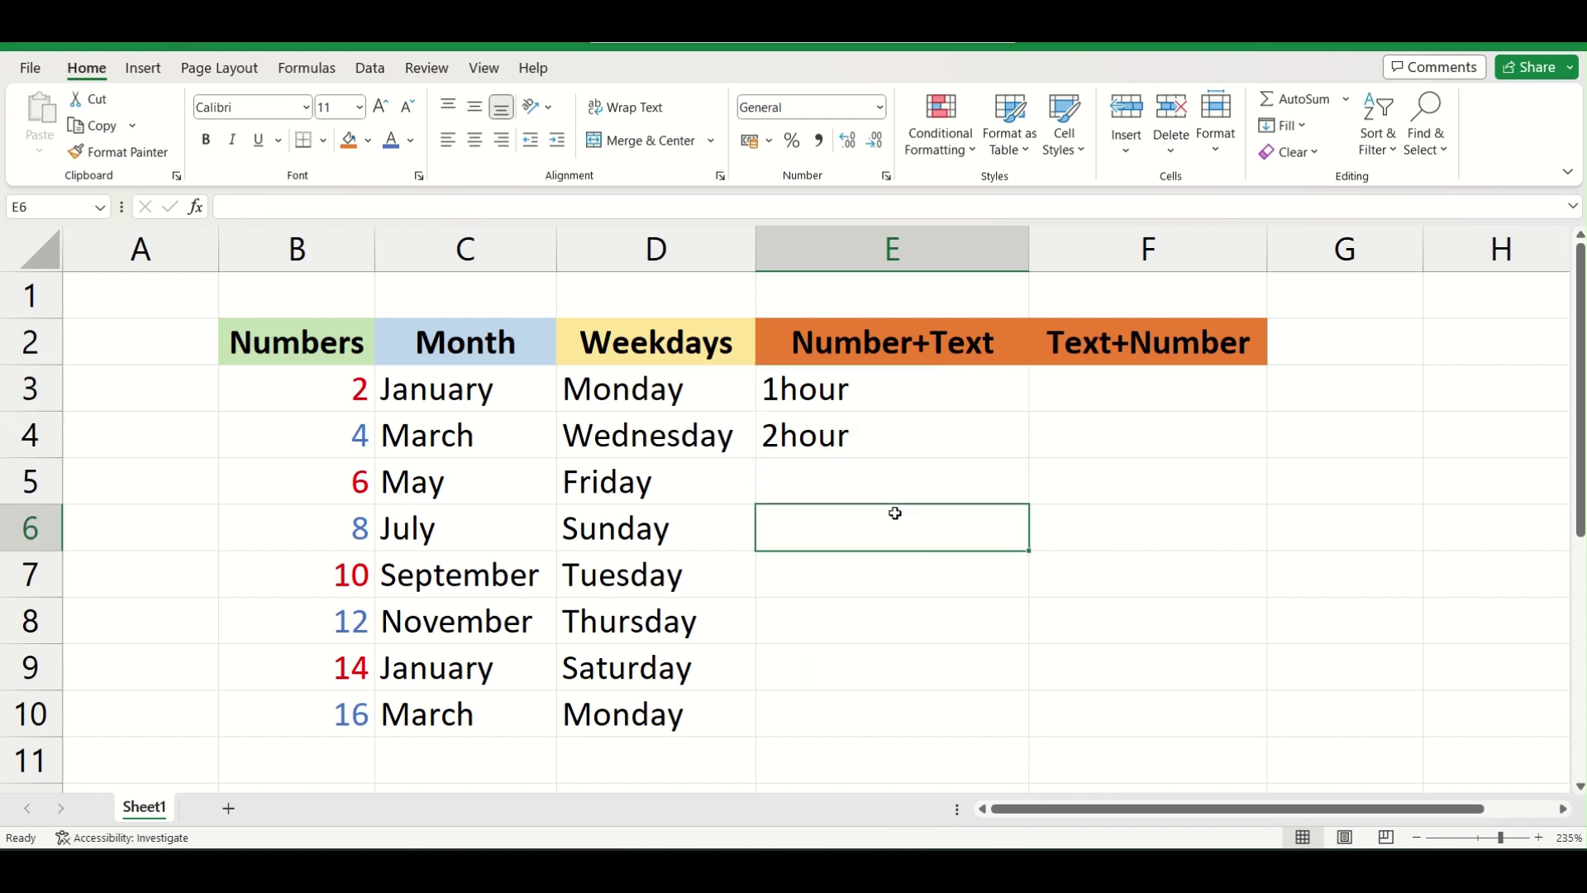
{"action": "left_click", "coordinate": [817, 394]}
{"action": "type", "text": "1 hour"}
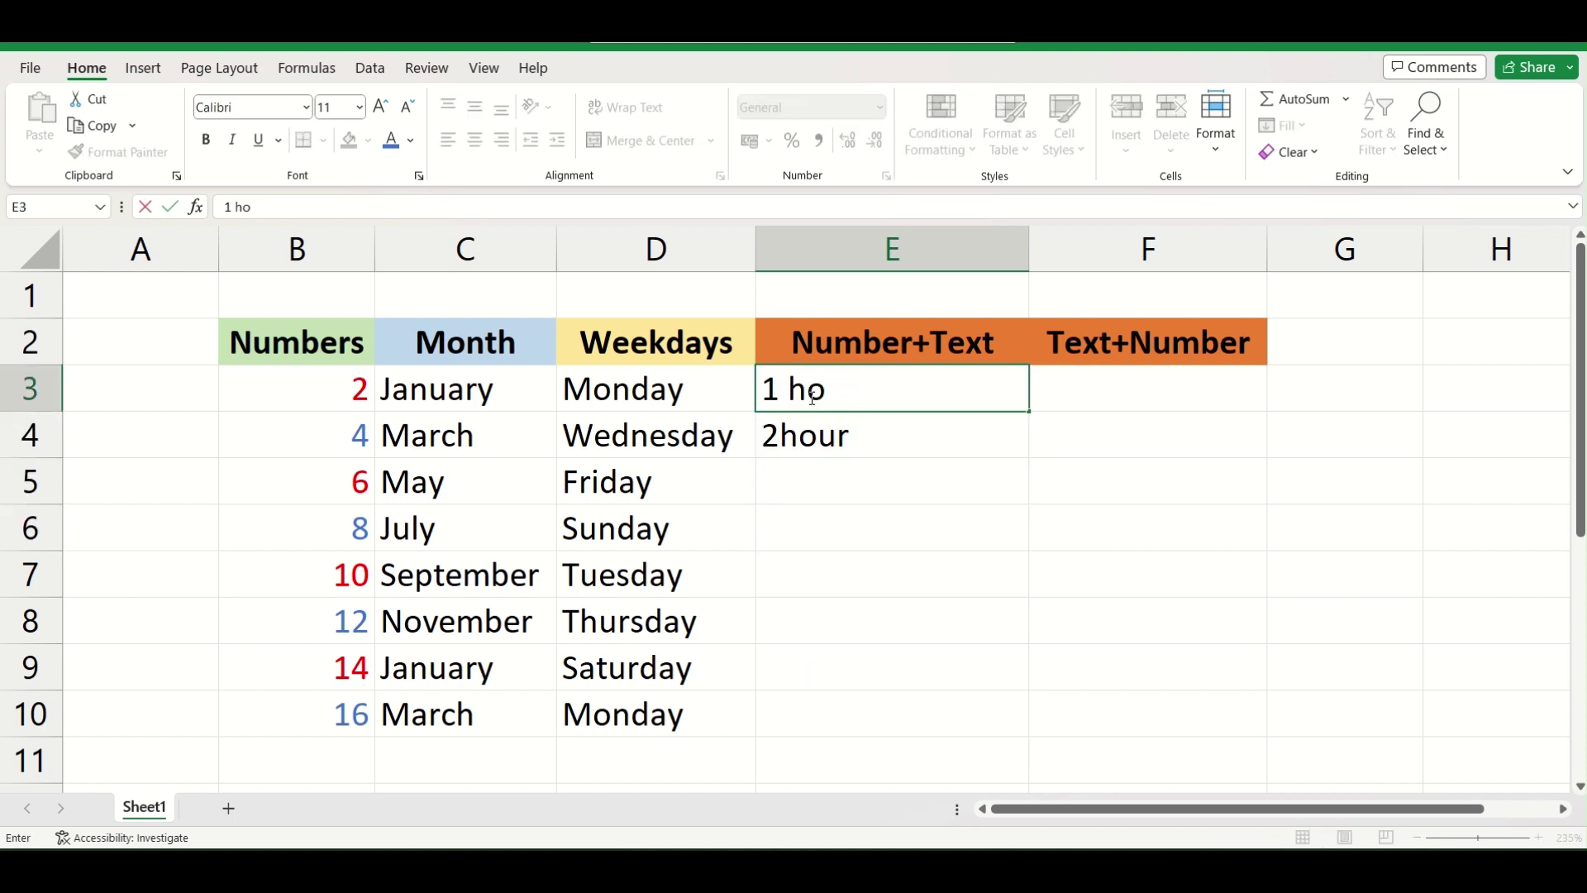
{"action": "key", "text": "Tab"}
{"action": "key", "text": "Return"}
{"action": "type", "text": "2 hour"}
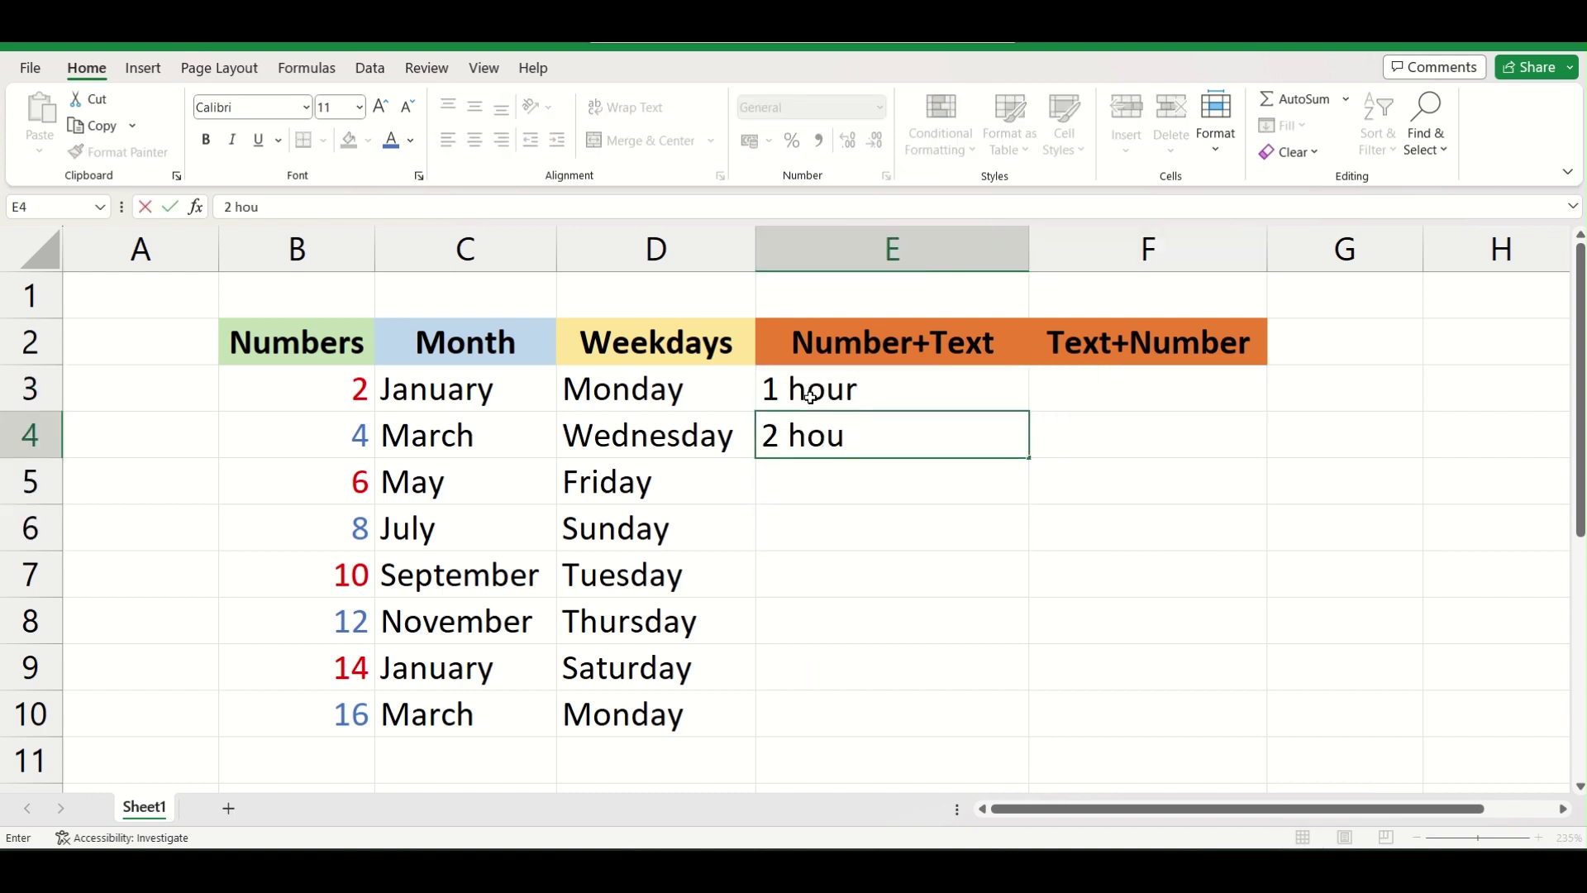
{"action": "key", "text": "Tab"}
{"action": "key", "text": "Return"}
Step: Abandon the partial '3' entry in E5 and select the 1 hour and 2 hour cells together
{"action": "type", "text": "3"}
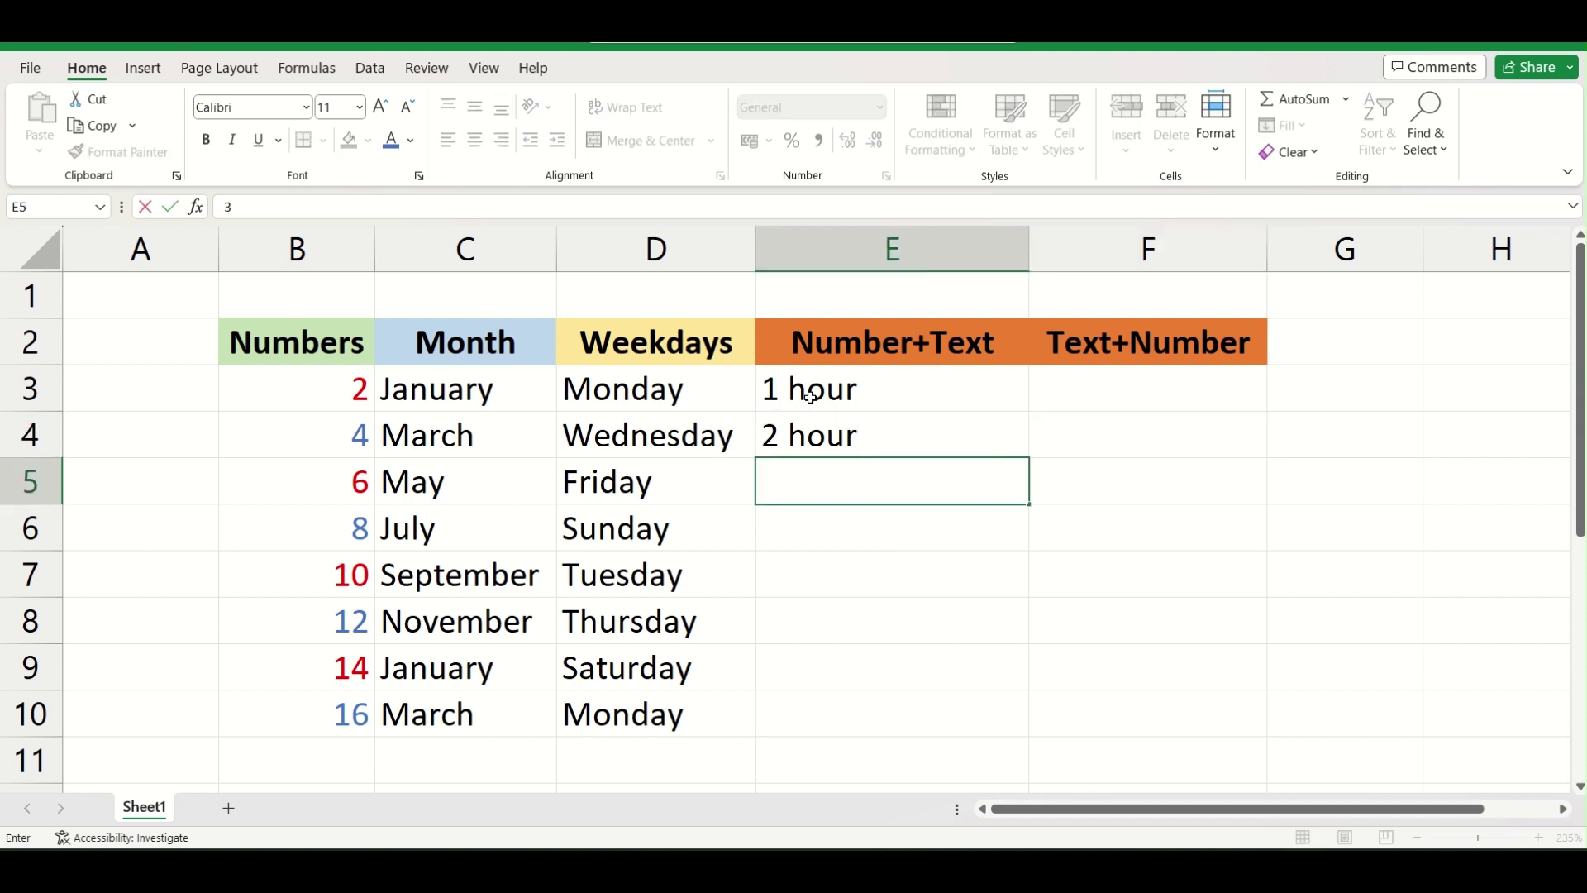
{"action": "key", "text": "Escape"}
{"action": "key", "text": "Tab"}
{"action": "key", "text": "Left"}
{"action": "key", "text": "Up"}
{"action": "key", "text": "Up"}
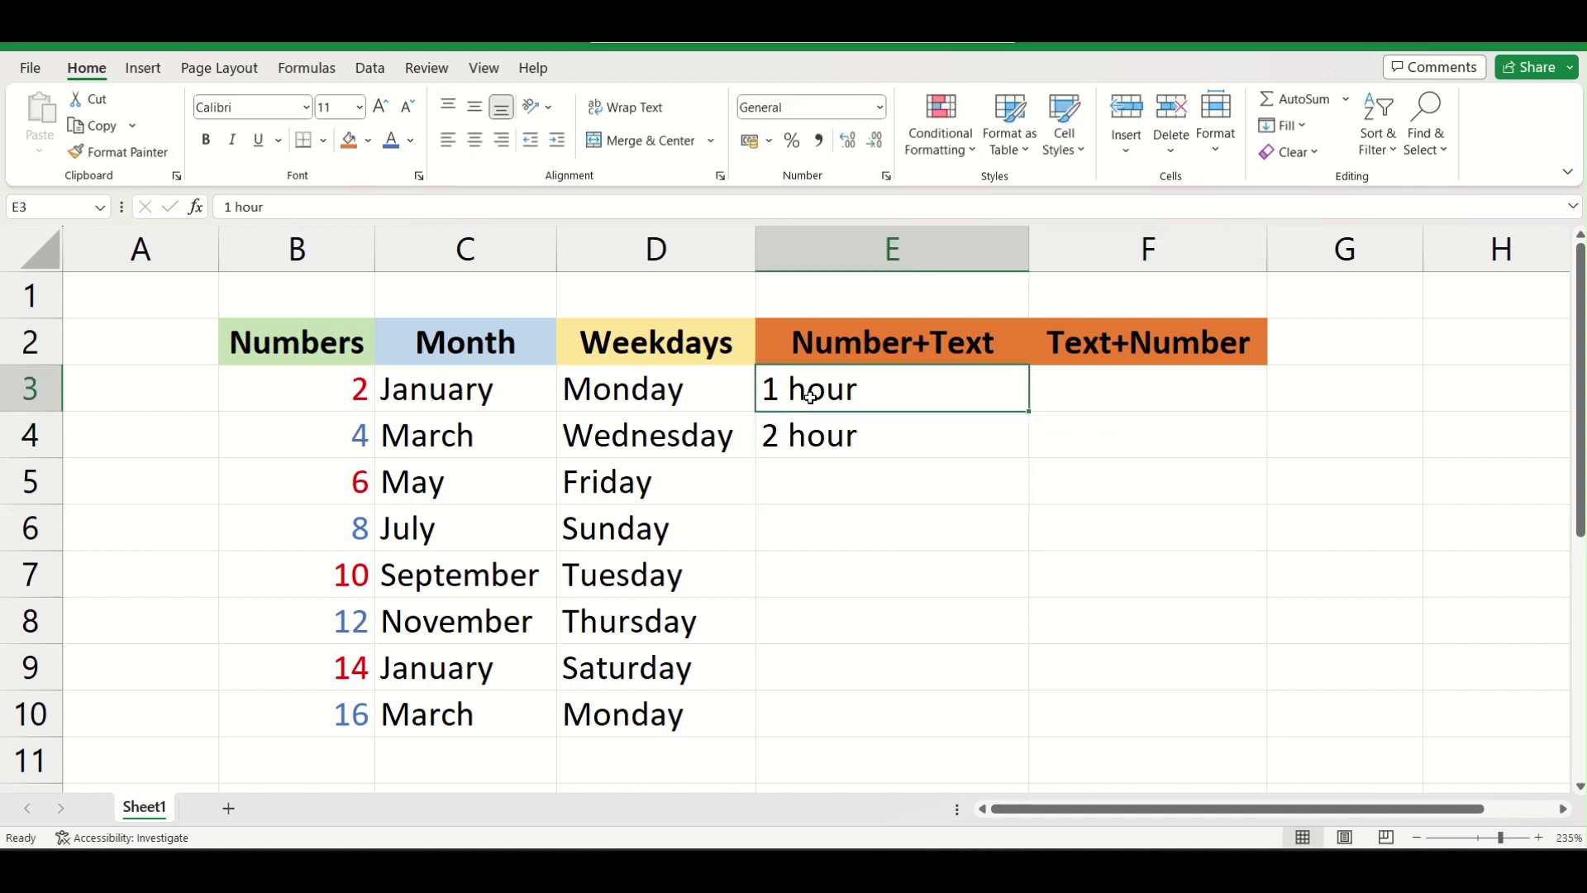
{"action": "key", "text": "Up"}
{"action": "key", "text": "shift+Down"}
{"action": "key", "text": "Down"}
{"action": "key", "text": "shift+Down"}
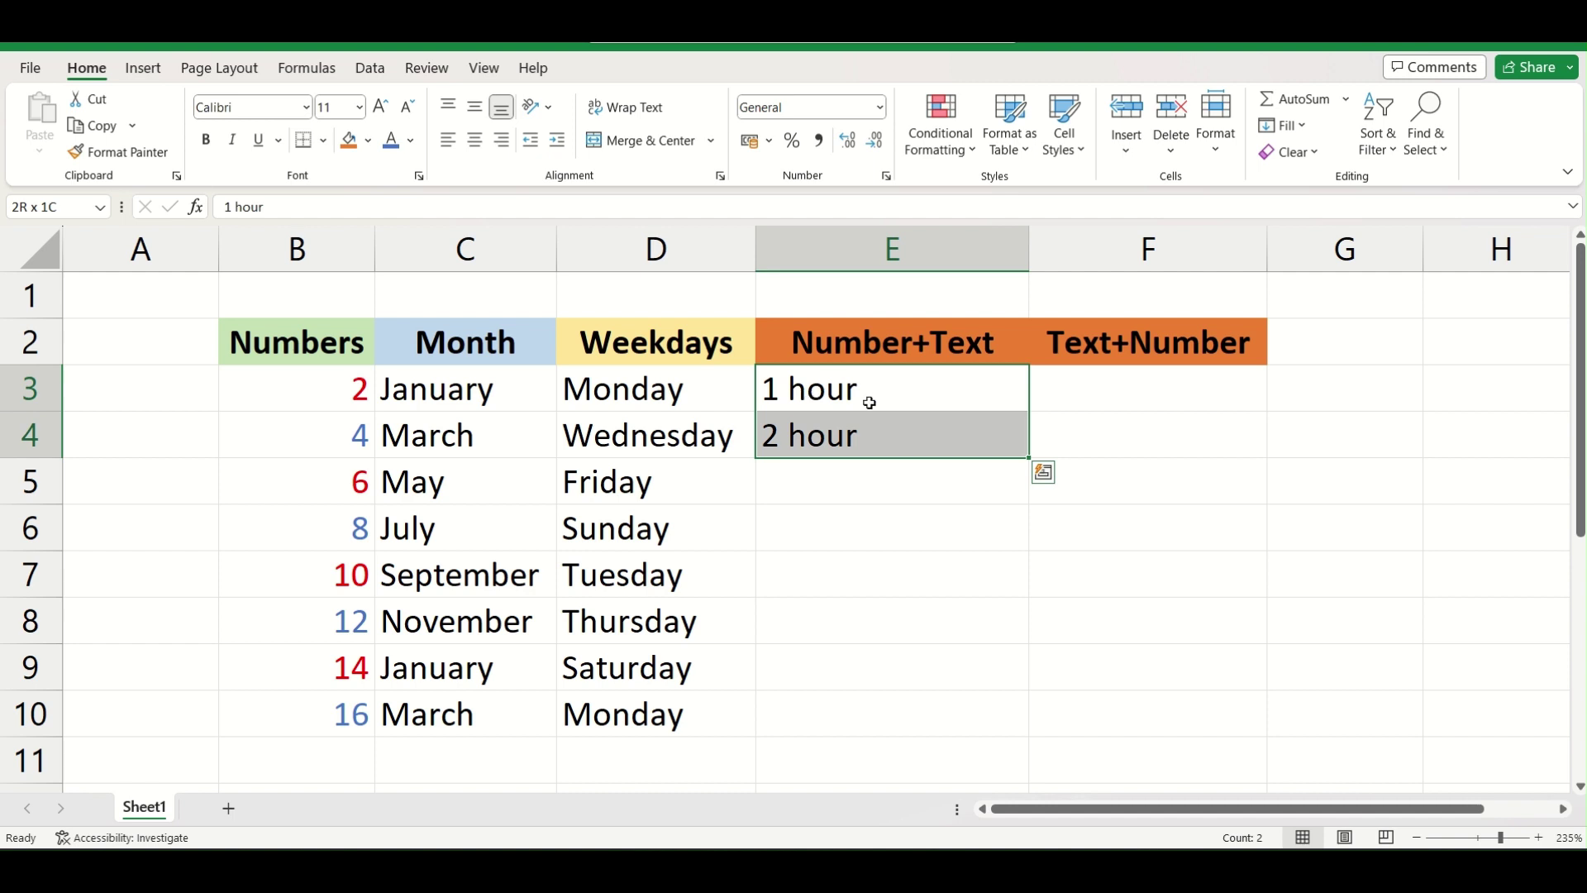
Step: Fill the hour series down to E10 so it counts up to 8 hour
{"action": "double_click", "coordinate": [1029, 457]}
{"action": "left_click", "coordinate": [976, 604]}
{"action": "key", "text": "Down"}
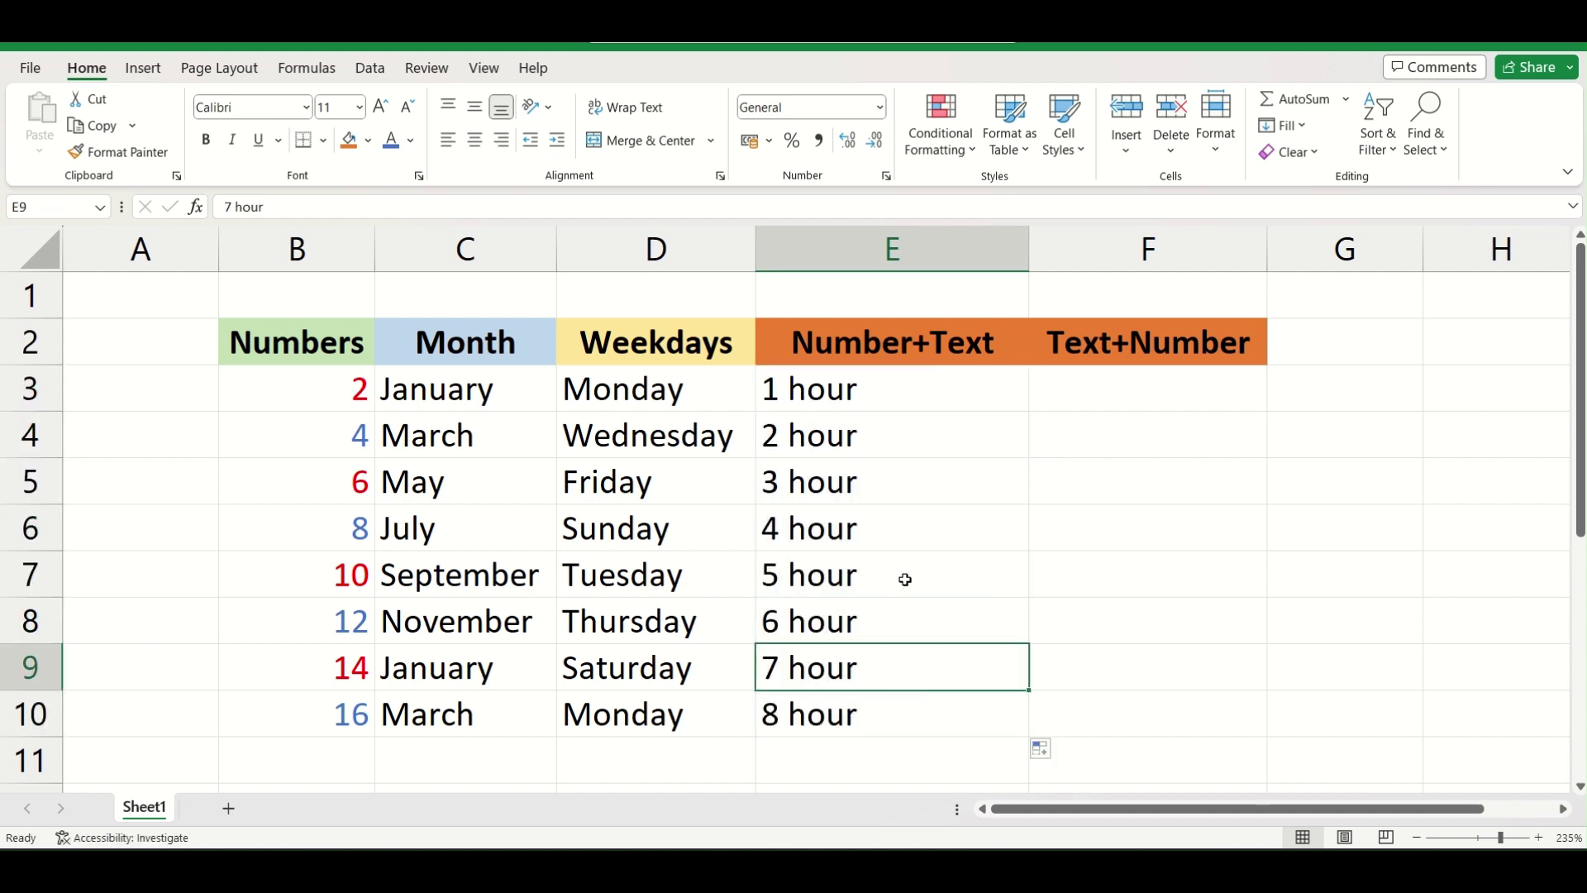
{"action": "left_click_drag", "start_coordinate": [845, 391], "coordinate": [839, 712]}
{"action": "left_click", "coordinate": [831, 390]}
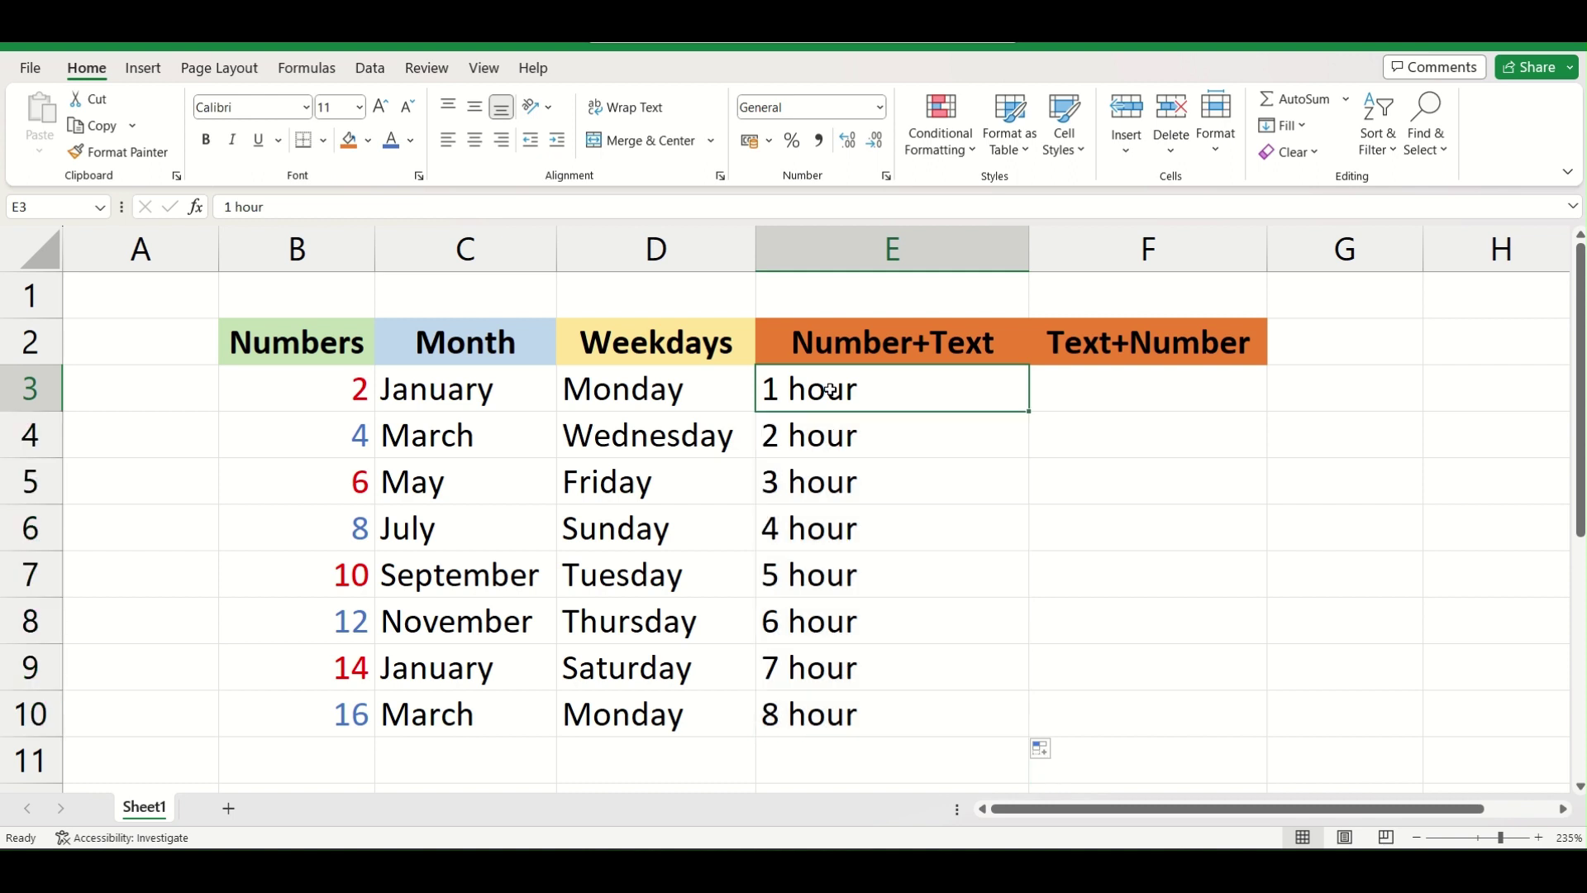
{"action": "left_click", "coordinate": [849, 486]}
{"action": "left_click", "coordinate": [872, 584]}
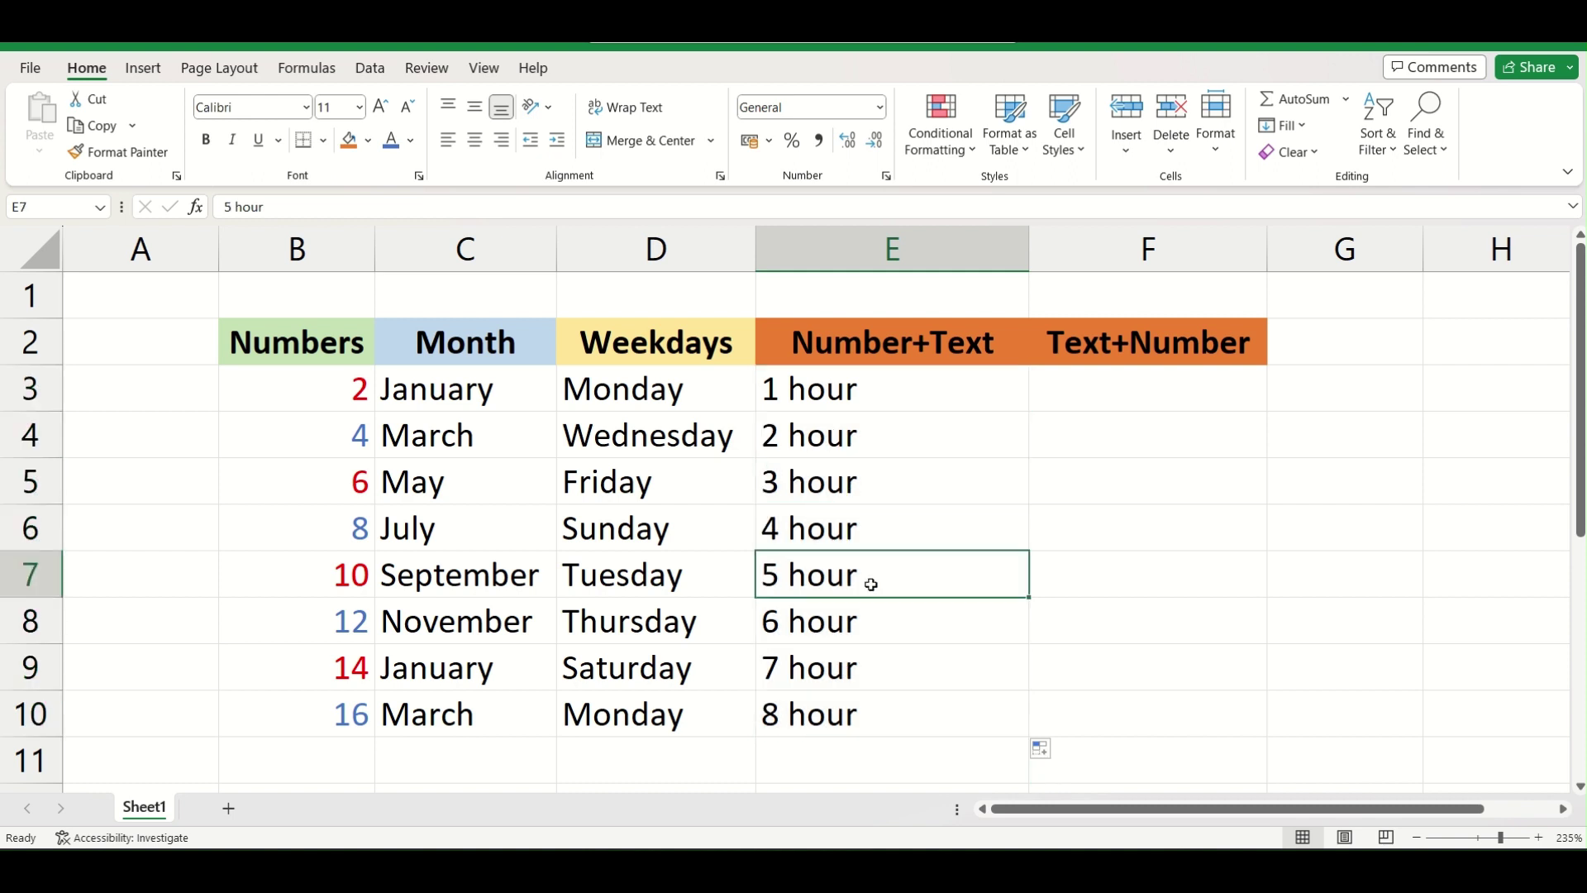
Step: Check the counted values, 1 hour through 8 hour, in E3:E10
{"action": "left_click", "coordinate": [844, 382]}
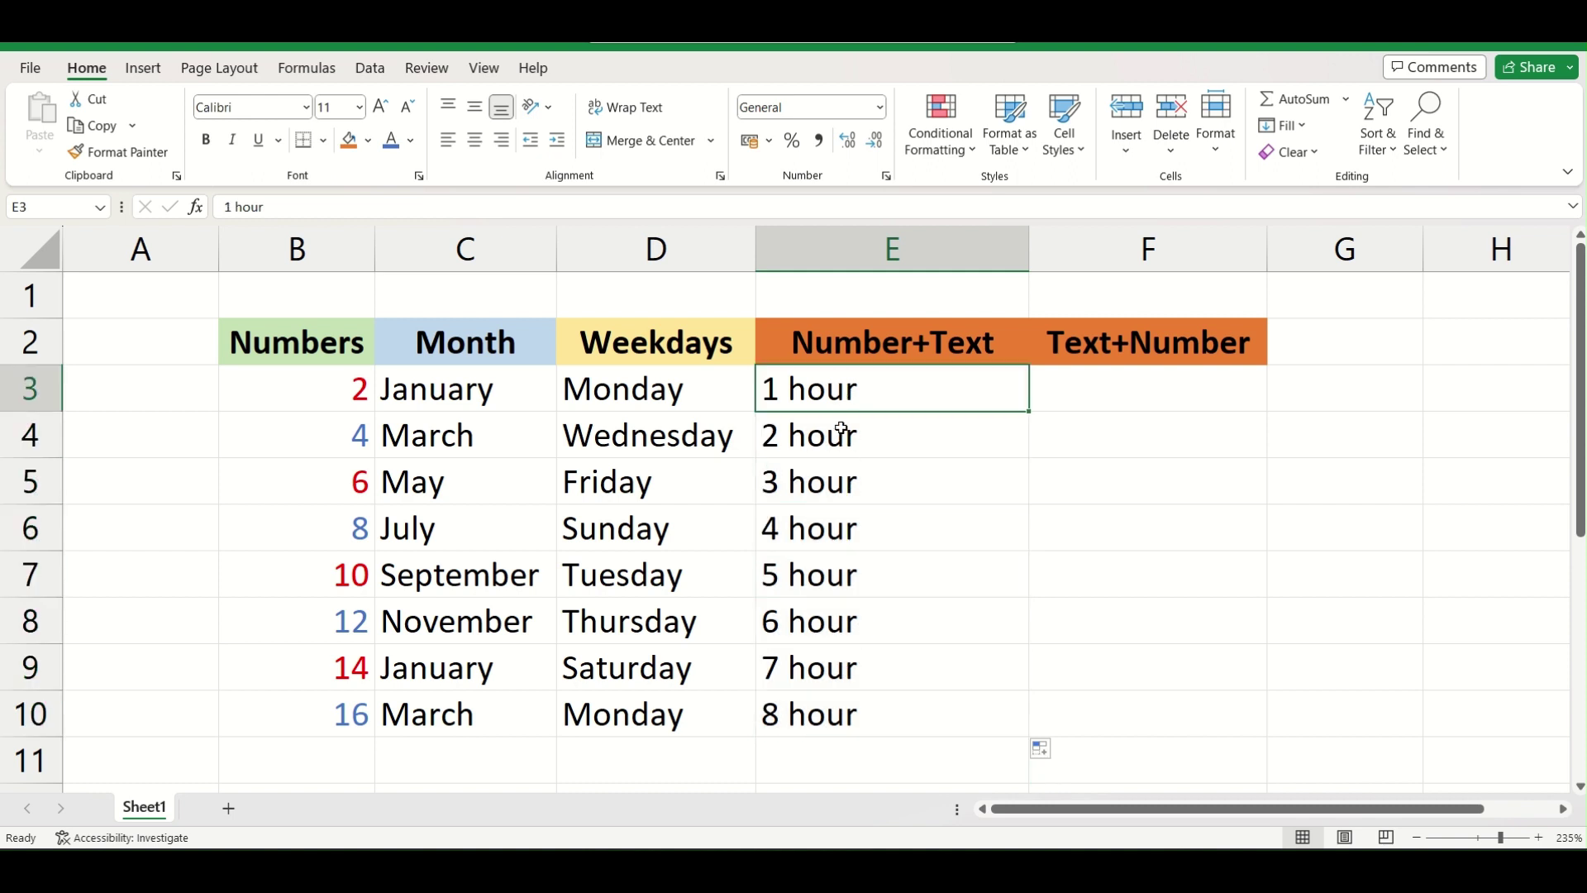
{"action": "left_click", "coordinate": [843, 440]}
{"action": "left_click", "coordinate": [842, 484]}
{"action": "left_click", "coordinate": [860, 583]}
{"action": "left_click", "coordinate": [860, 673]}
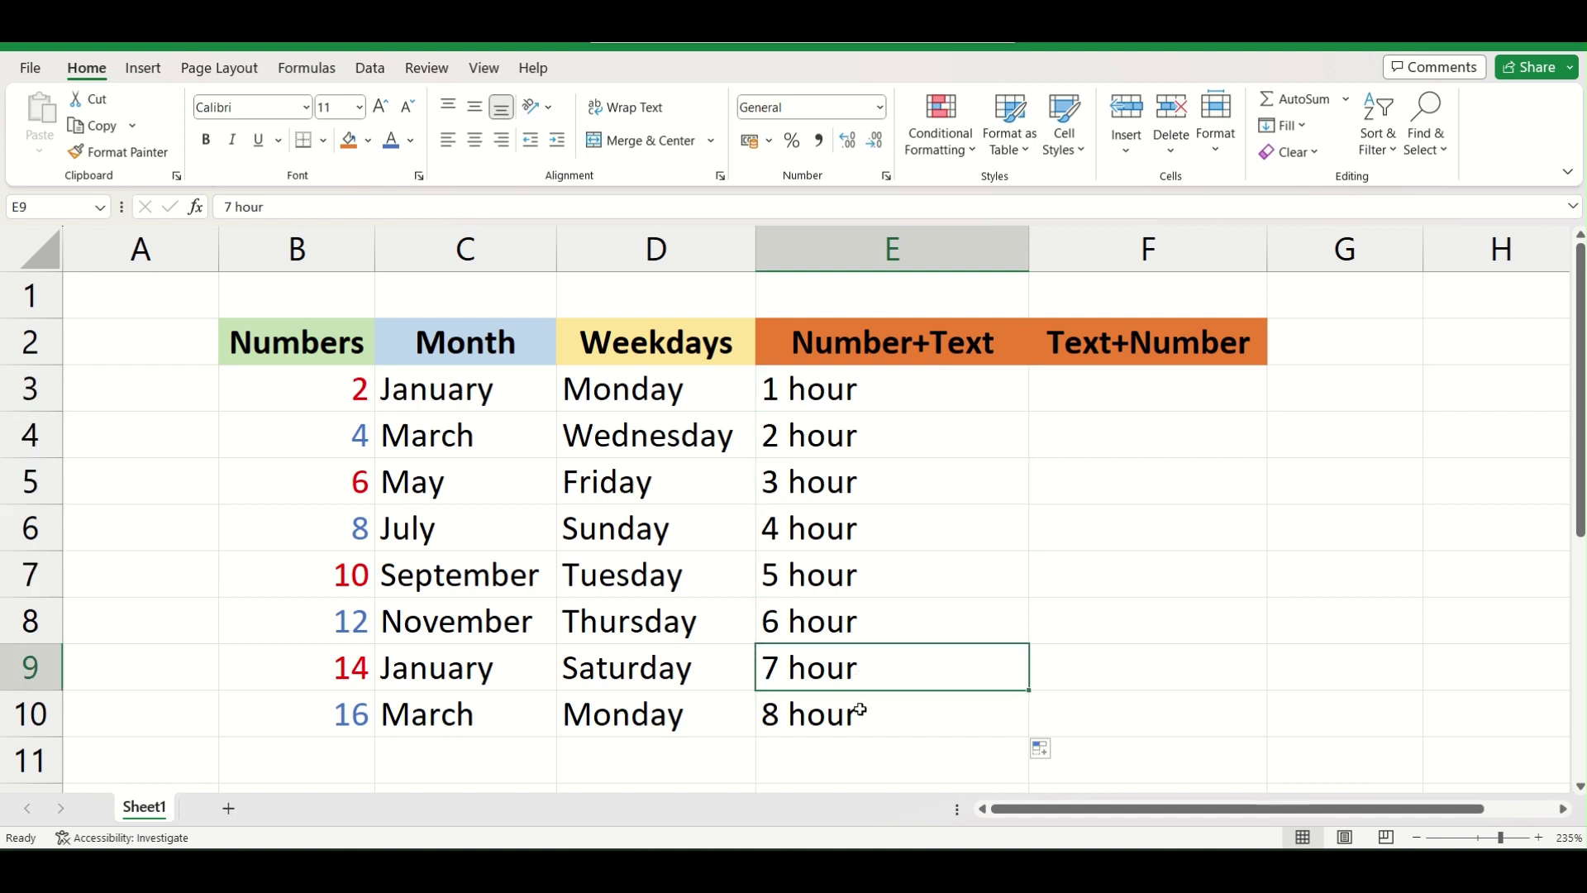
{"action": "left_click", "coordinate": [861, 714]}
{"action": "left_click", "coordinate": [833, 395]}
{"action": "left_click_drag", "start_coordinate": [832, 395], "coordinate": [837, 653]}
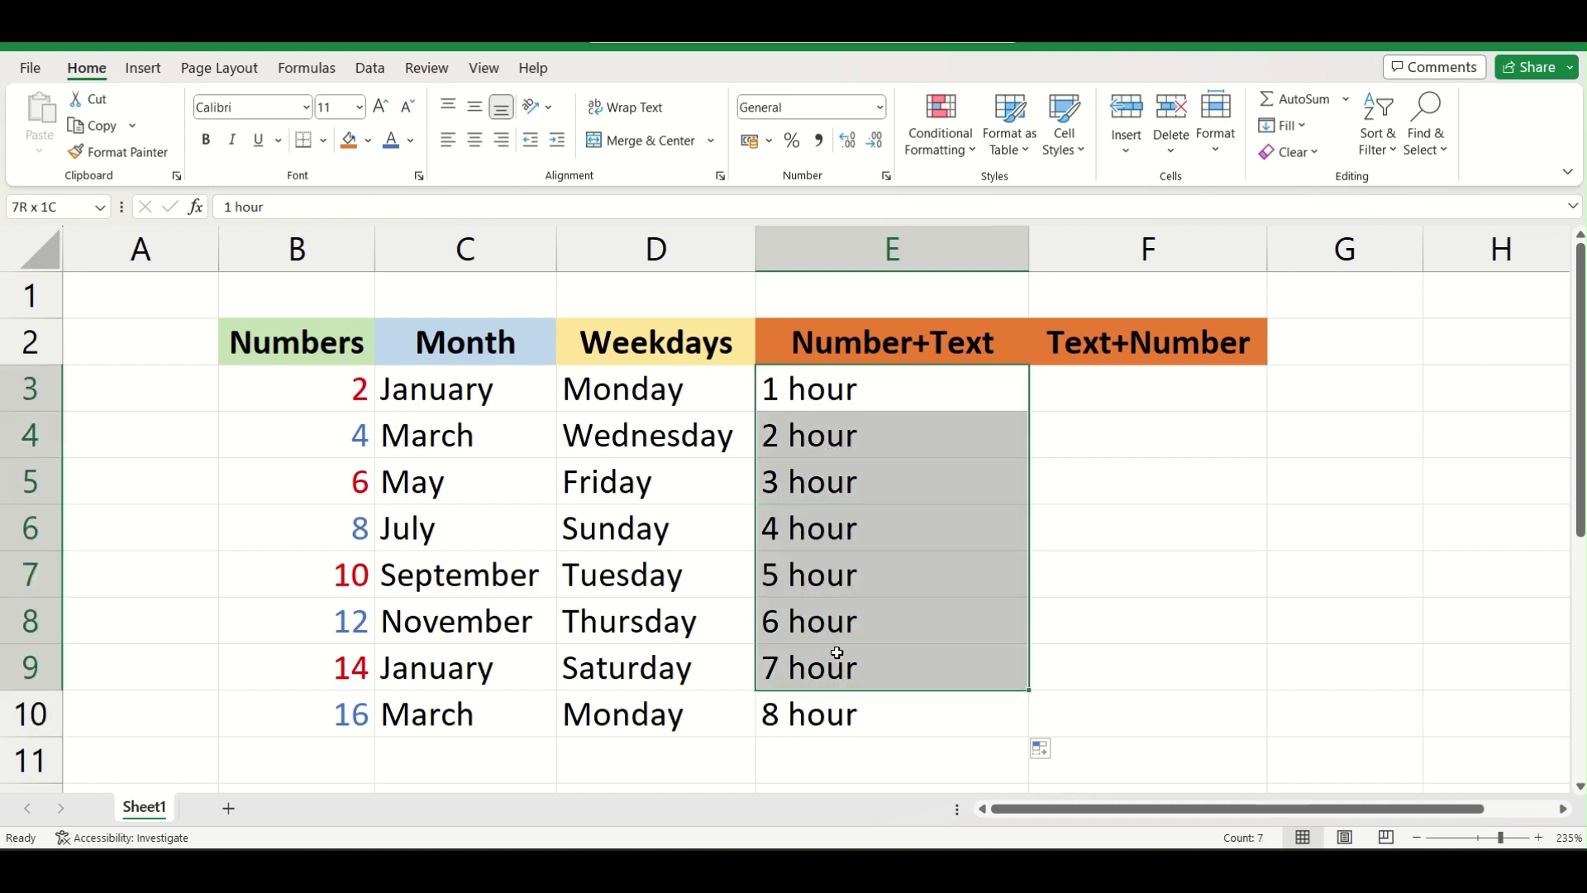
Step: Review the hour entries in E3:E7, then select F3 for the Text+Number column
{"action": "left_click", "coordinate": [840, 521]}
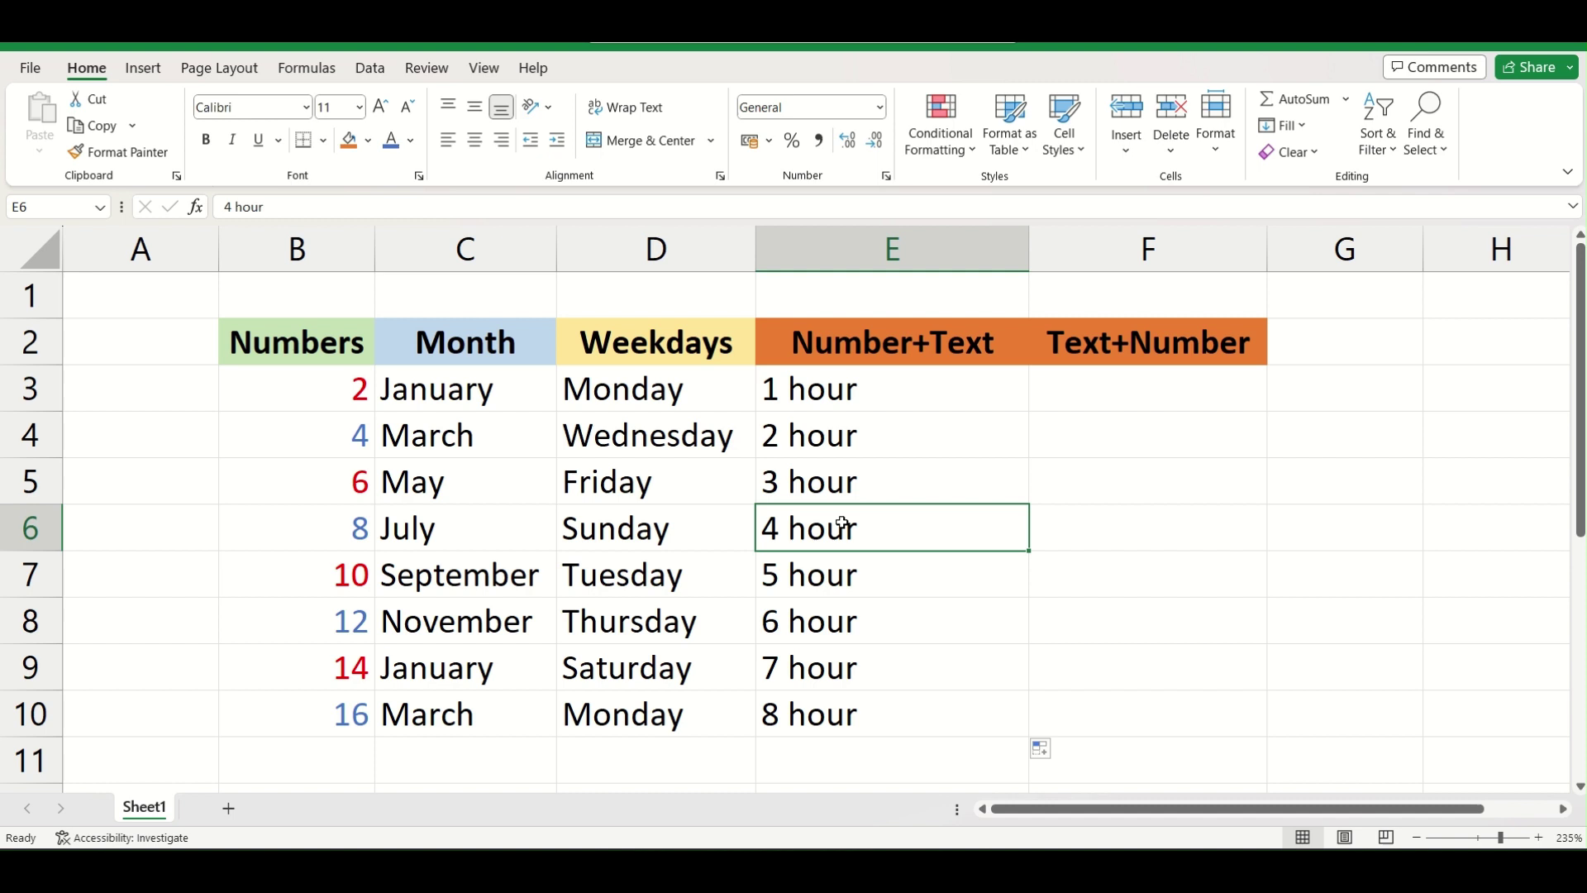
{"action": "left_click", "coordinate": [840, 418]}
{"action": "left_click", "coordinate": [854, 393]}
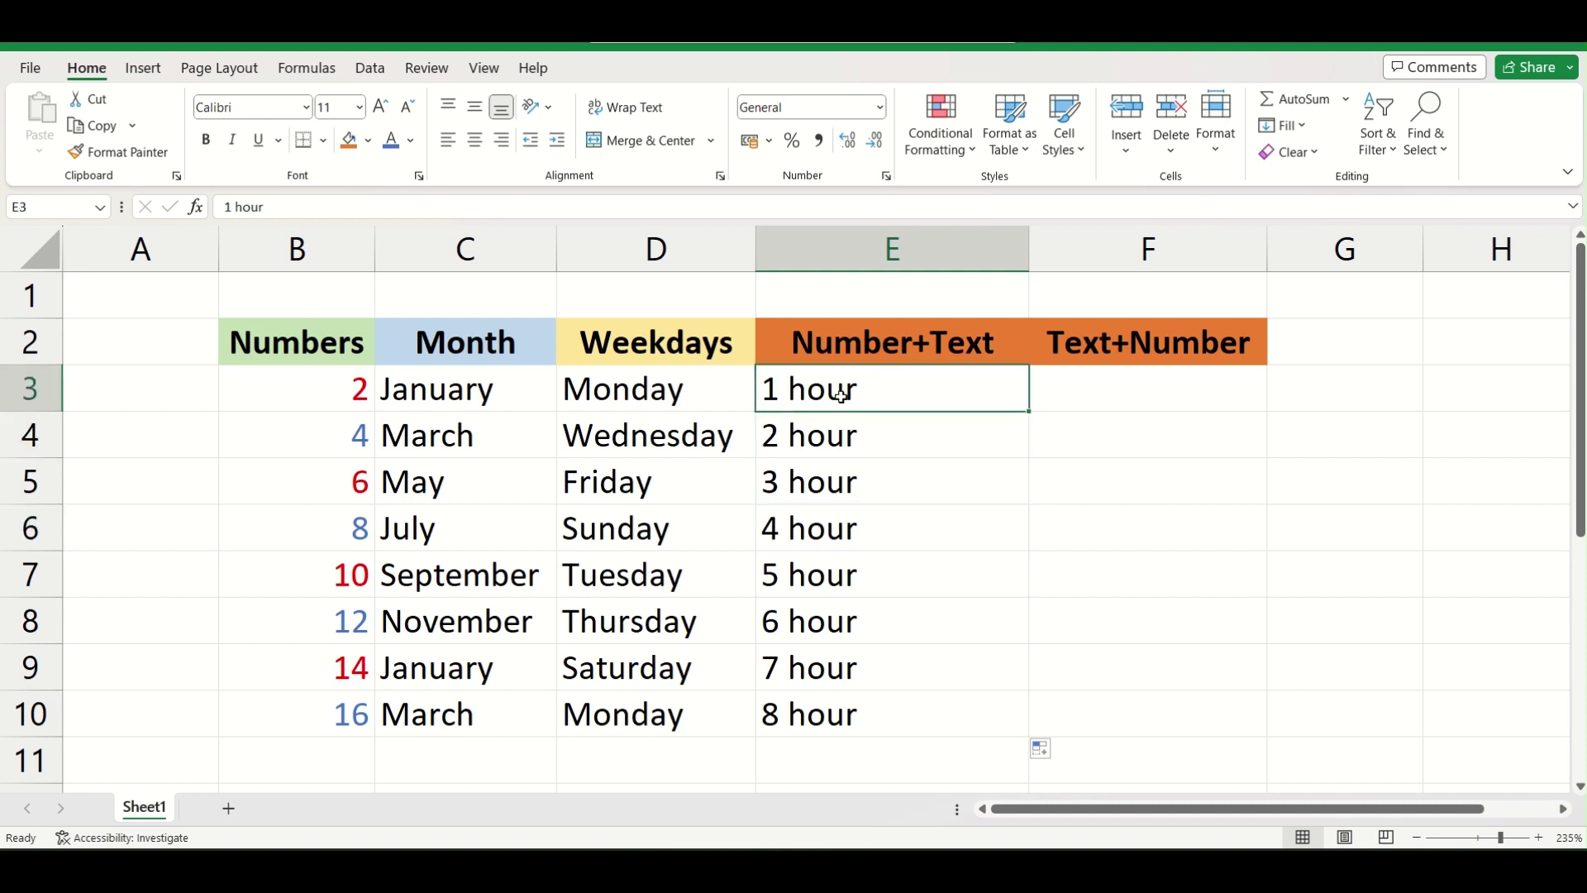
{"action": "left_click_drag", "start_coordinate": [778, 383], "coordinate": [786, 560]}
{"action": "left_click", "coordinate": [862, 543]}
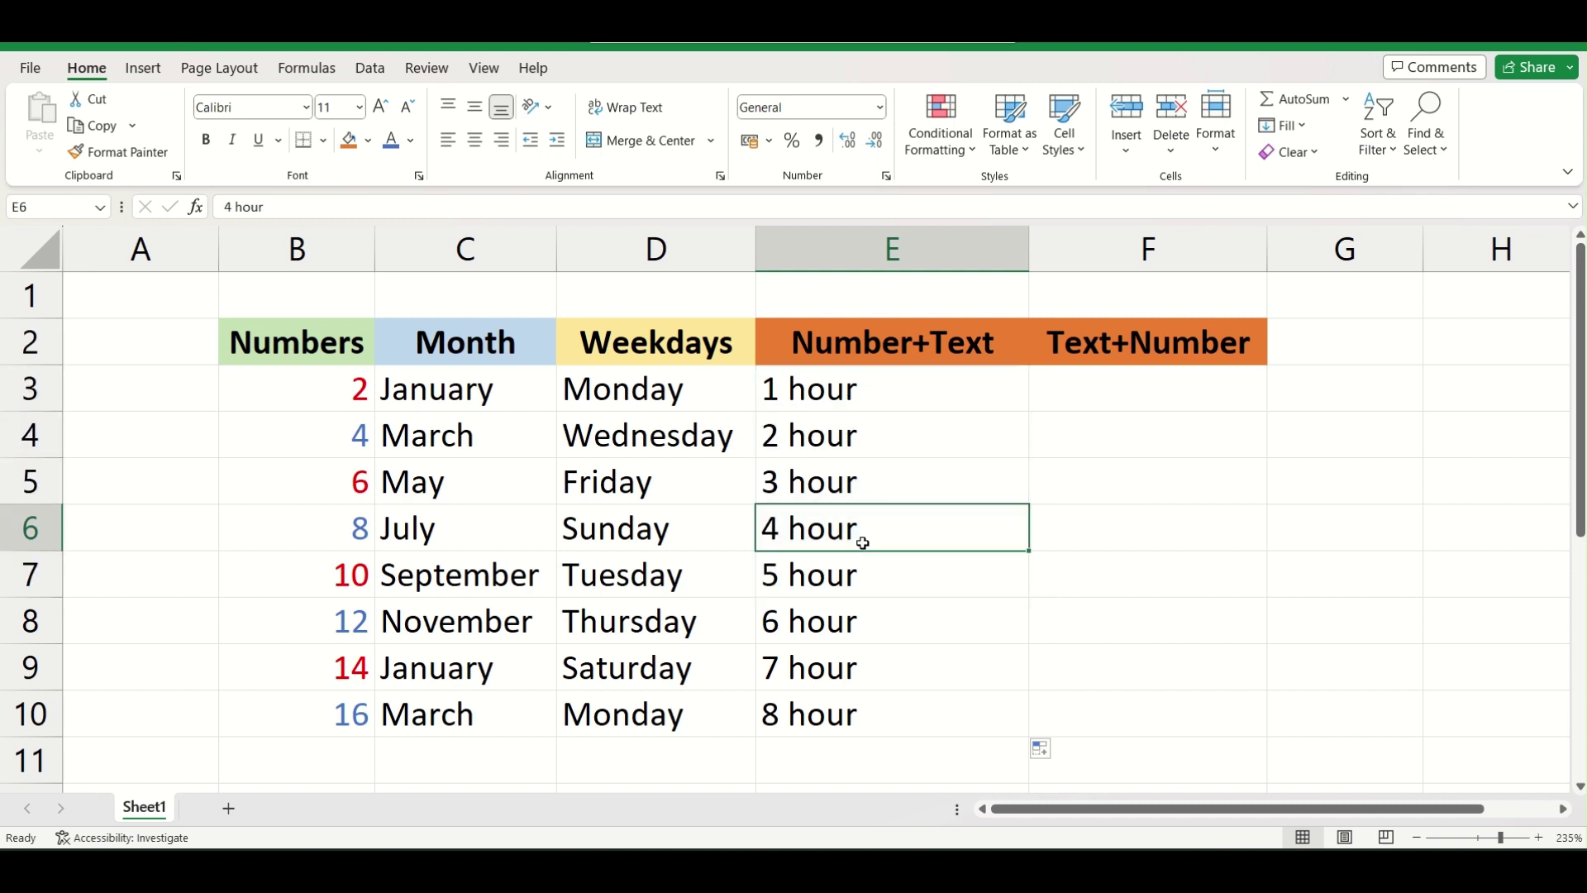
{"action": "left_click", "coordinate": [1100, 378]}
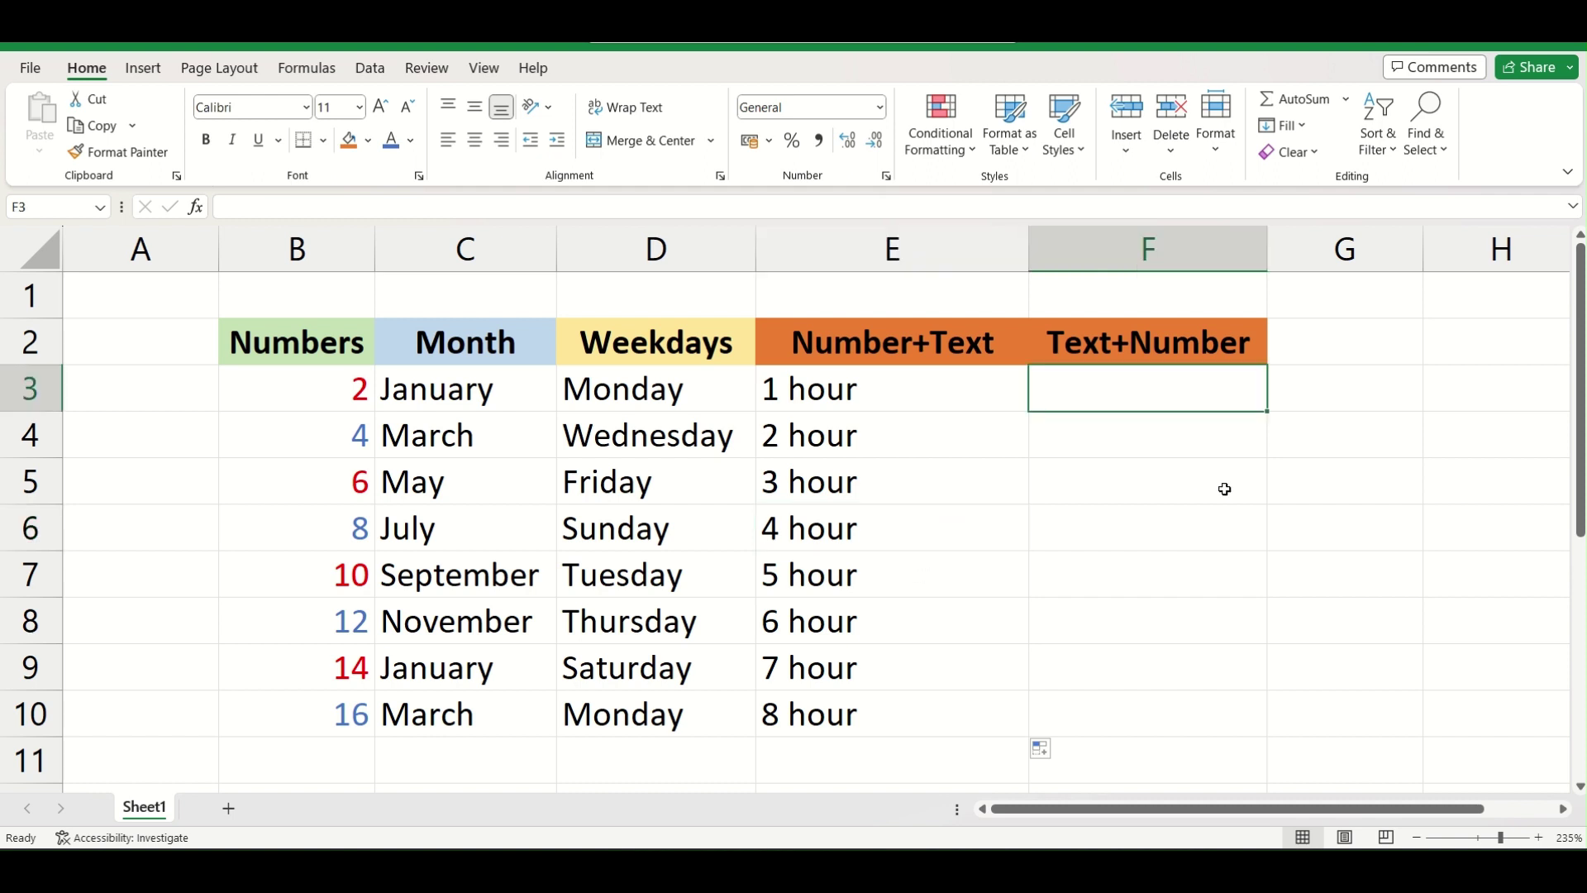
Step: Enter excel25 in F3 and excel26 in F4, and select both cells
{"action": "type", "text": "exce"}
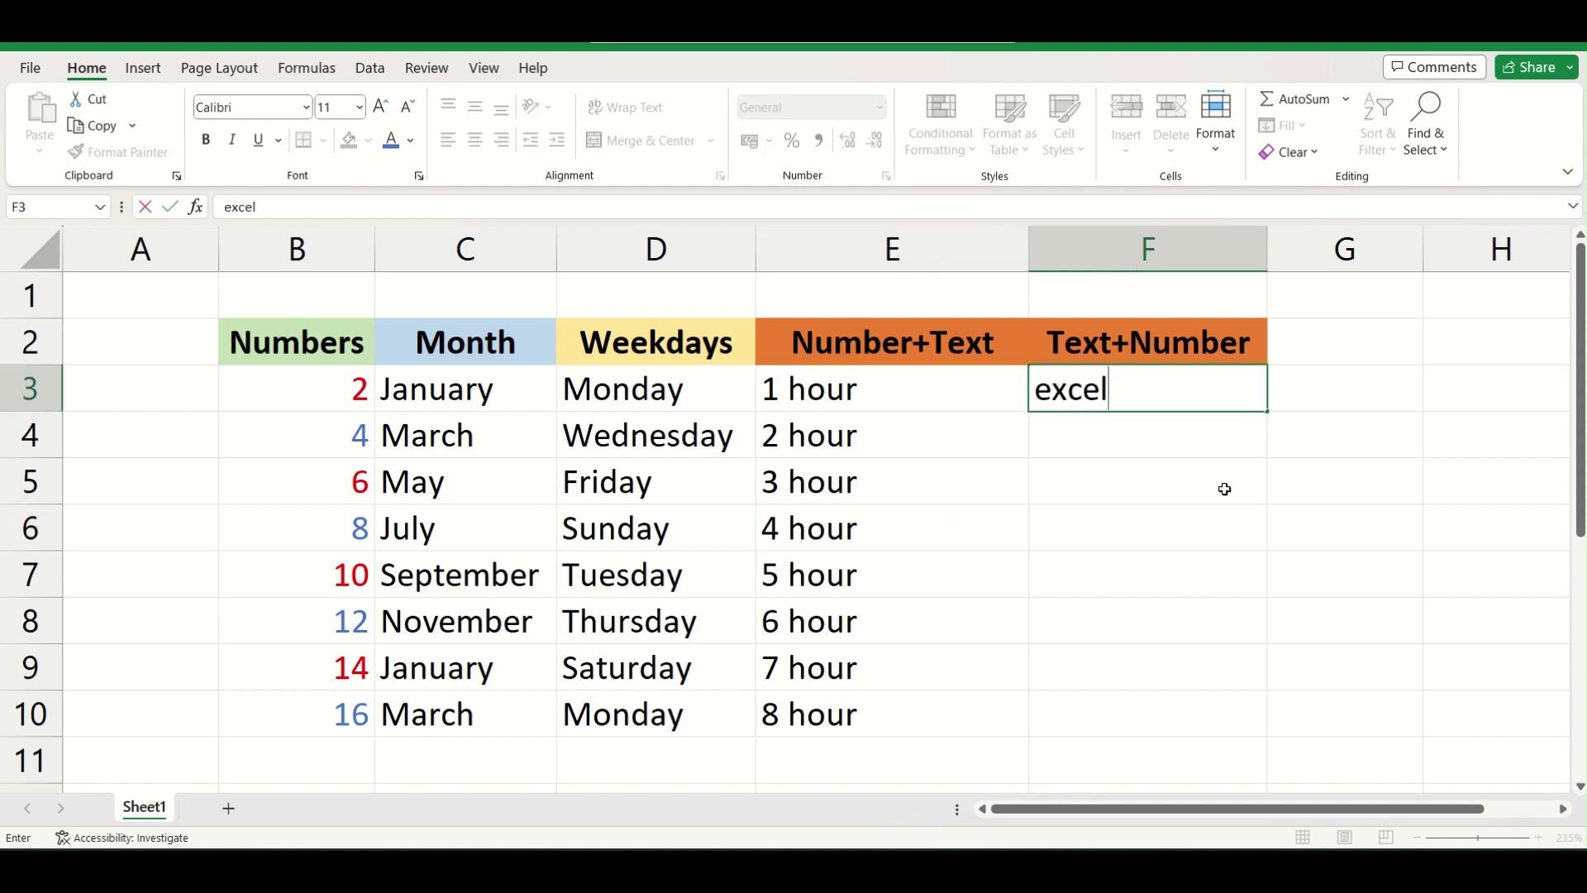
{"action": "type", "text": "l25"}
{"action": "key", "text": "ctrl+Return"}
{"action": "key", "text": "Down"}
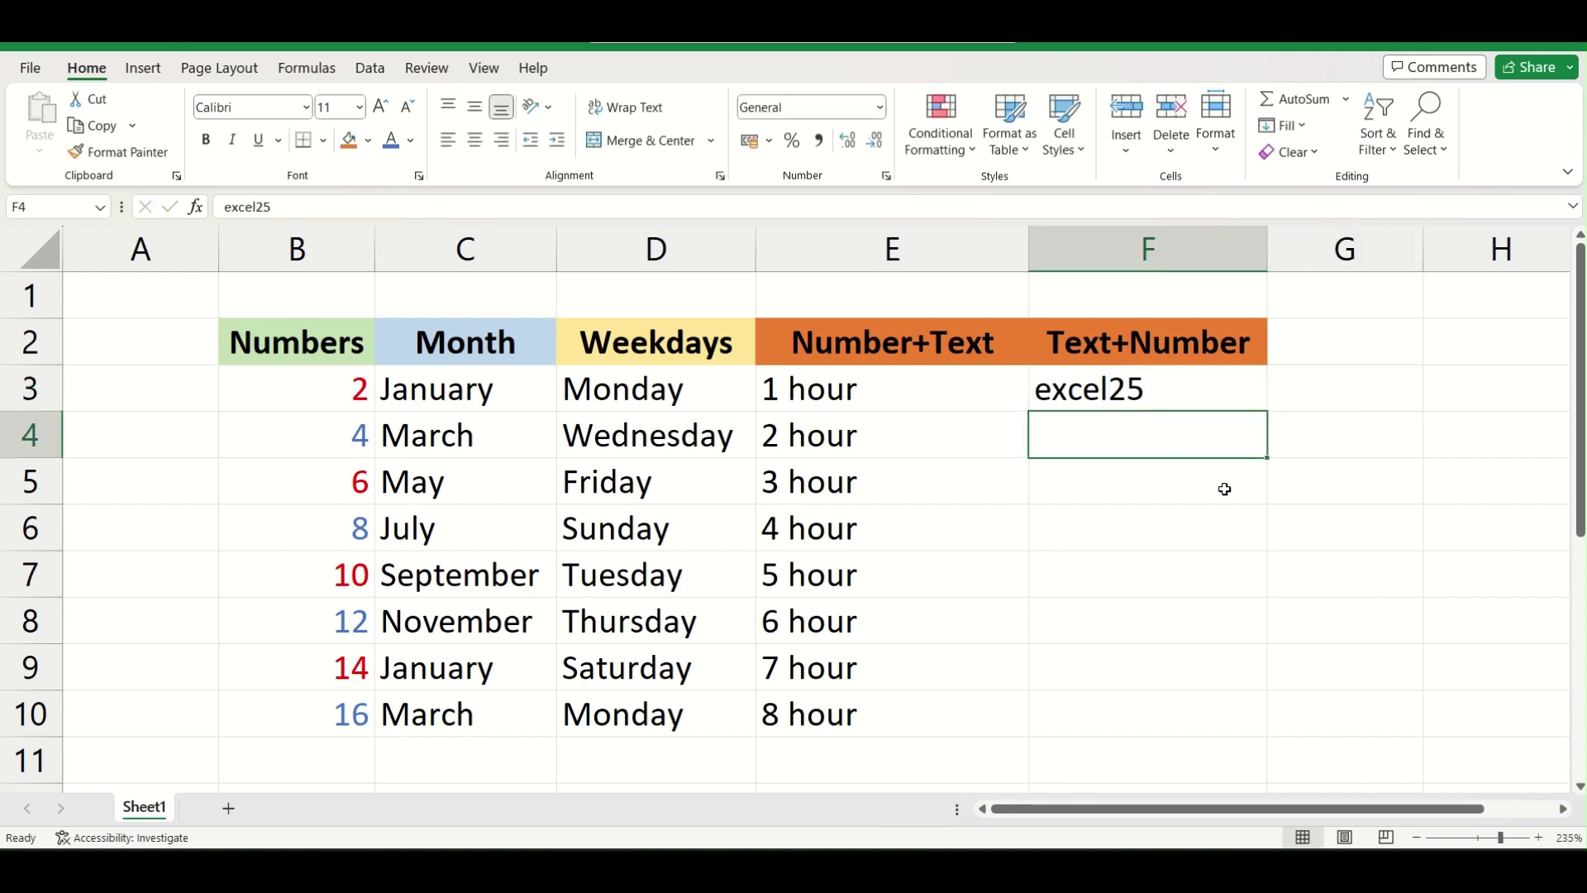
{"action": "type", "text": "excel"}
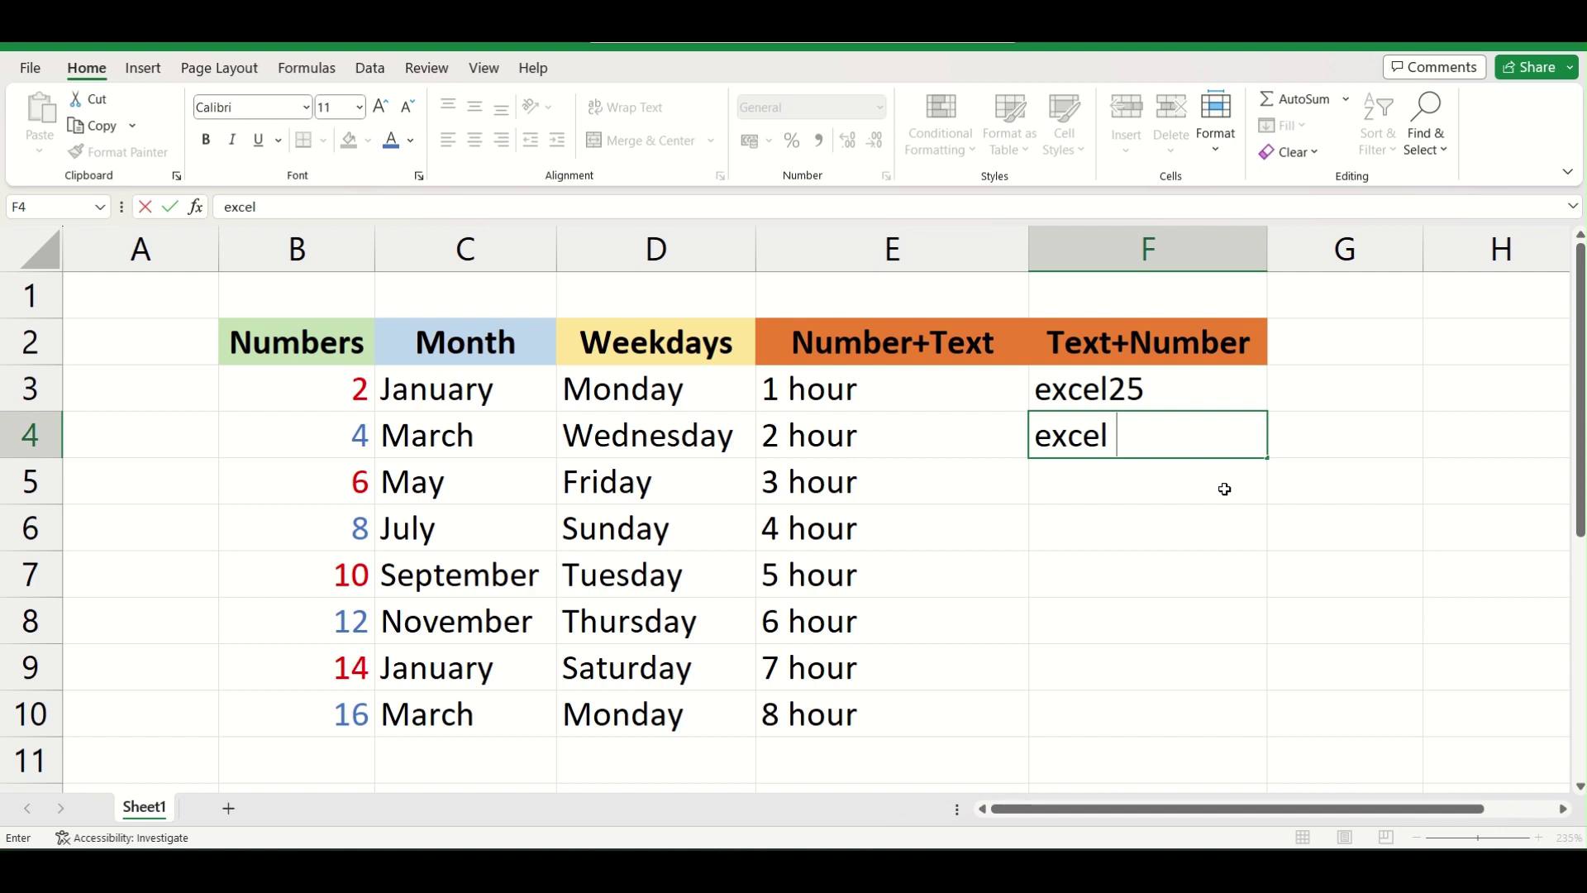
{"action": "key", "text": "BackSpace"}
{"action": "type", "text": "26"}
{"action": "key", "text": "ctrl+Return"}
{"action": "key", "text": "Up"}
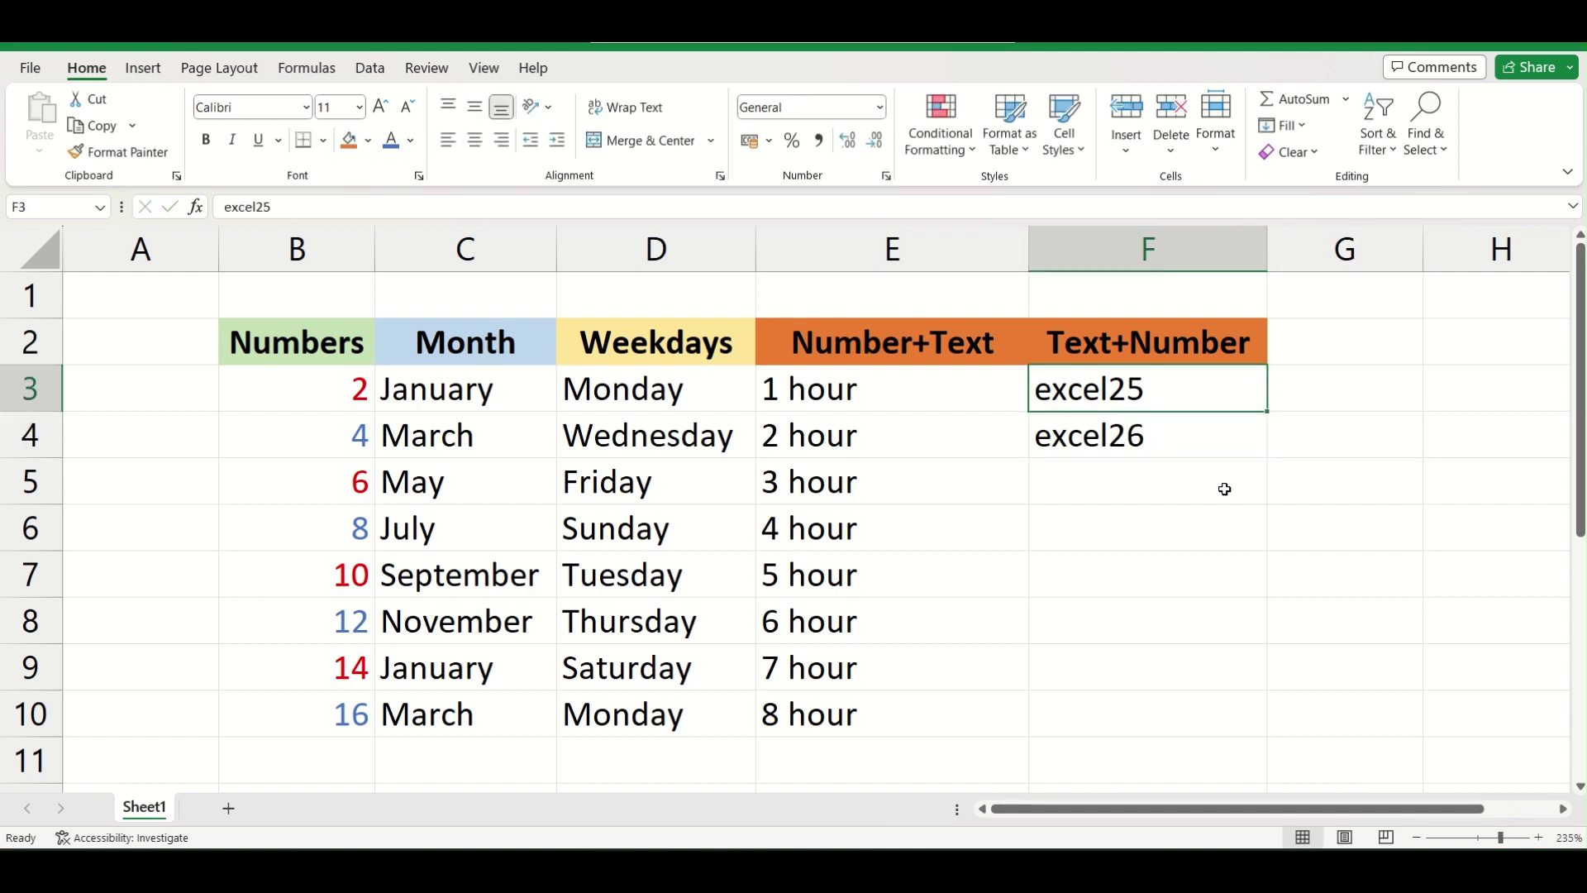
{"action": "key", "text": "shift+Down"}
Step: Drag-fill excel27 through excel32 down to F10 and review the filled table B3:F10
{"action": "left_click_drag", "start_coordinate": [1266, 457], "coordinate": [1260, 731]}
{"action": "left_click", "coordinate": [1173, 571]}
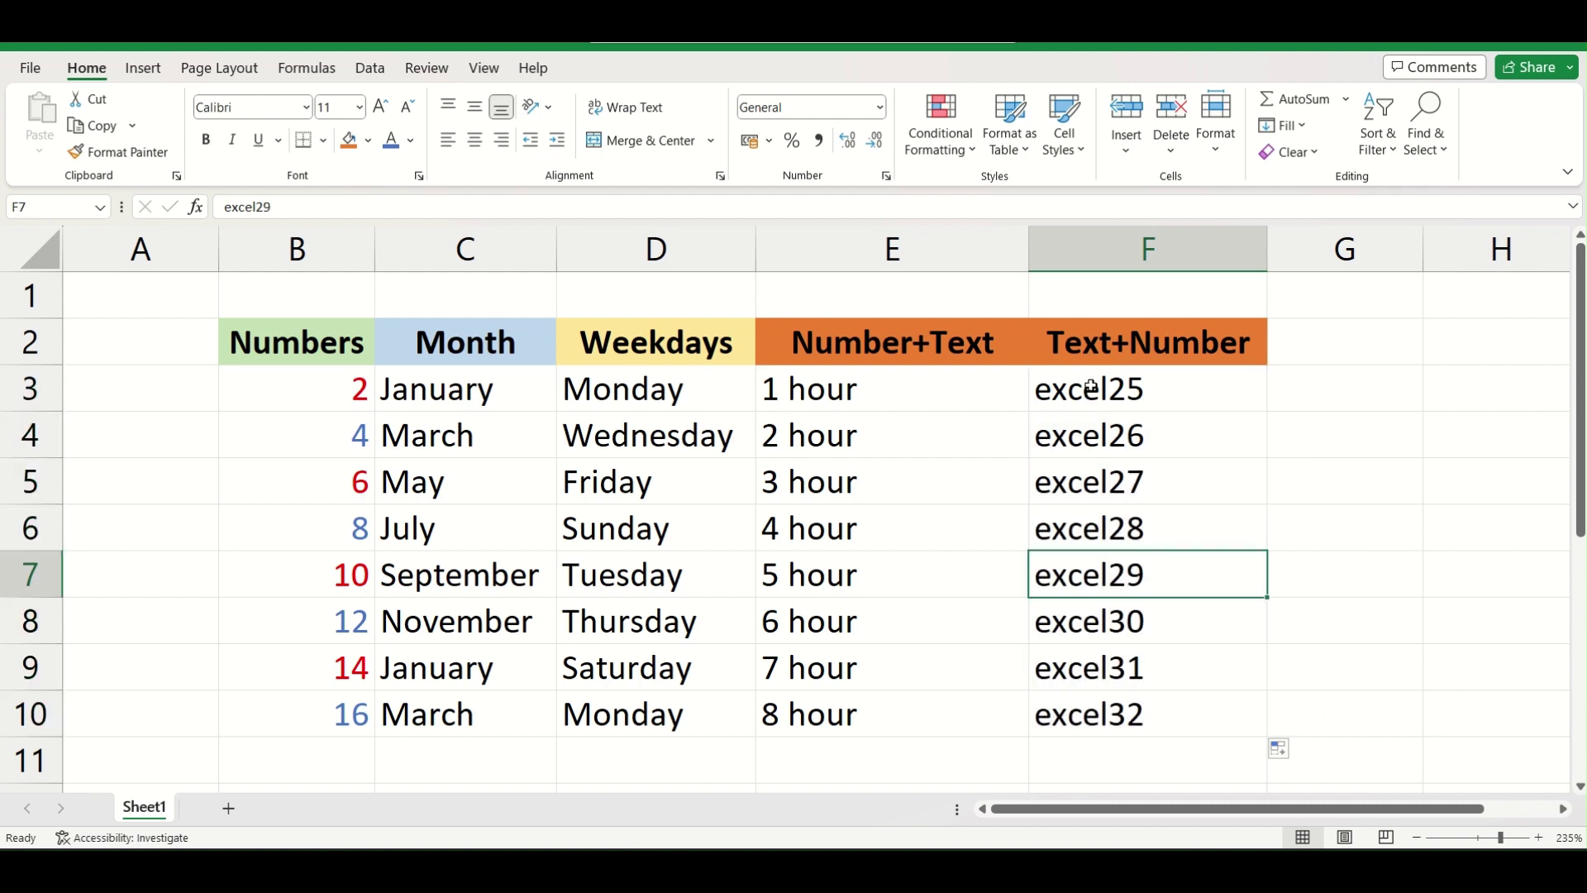
{"action": "left_click_drag", "start_coordinate": [1090, 388], "coordinate": [1091, 695]}
{"action": "left_click", "coordinate": [1100, 714]}
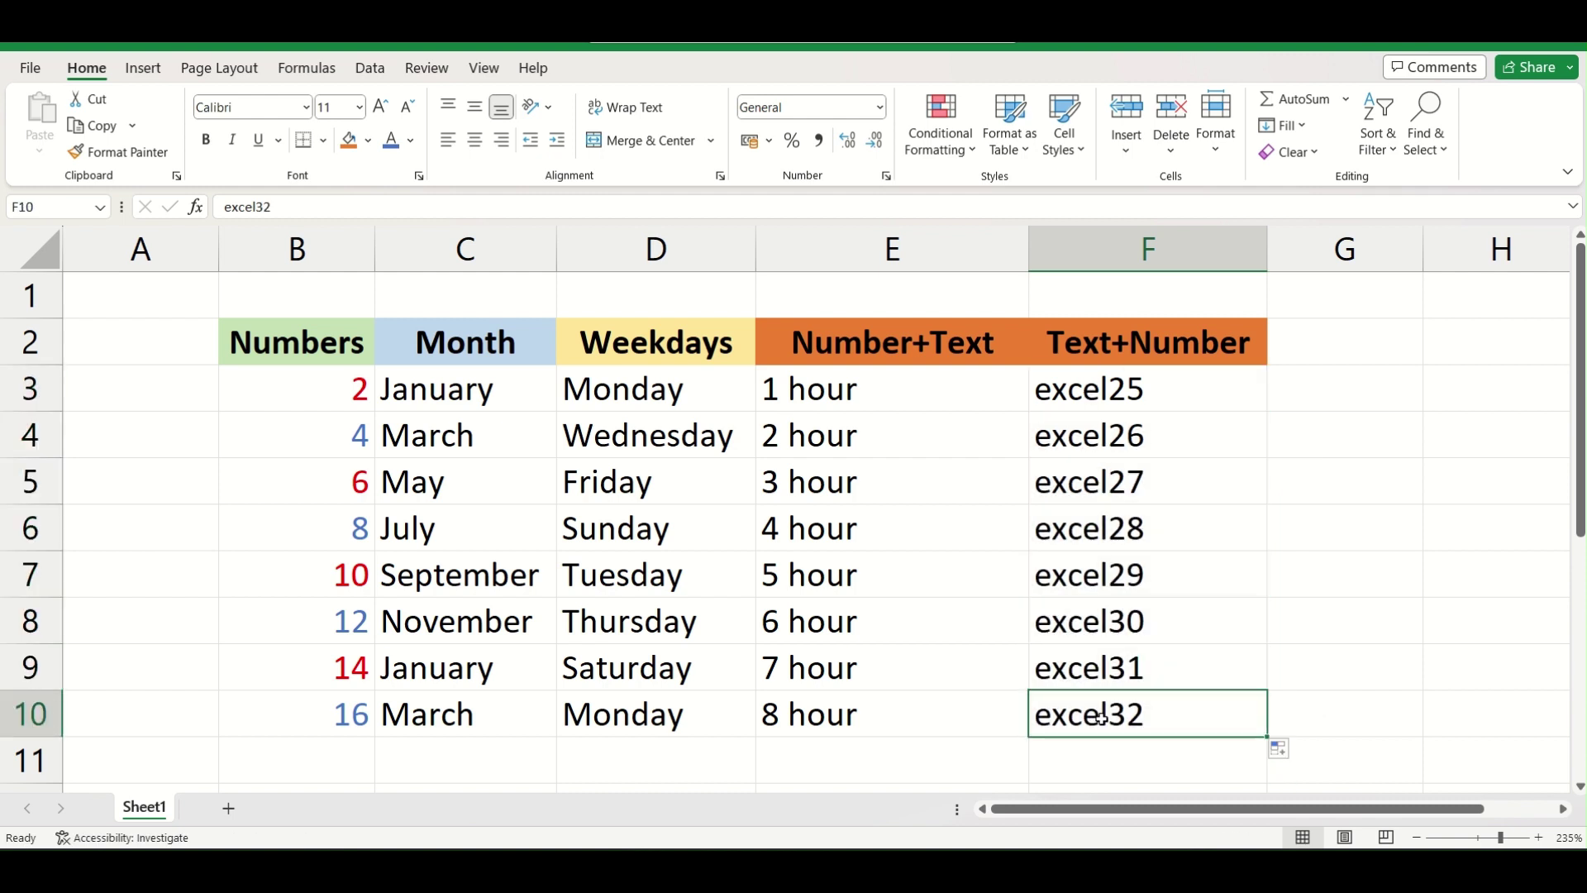
{"action": "left_click_drag", "start_coordinate": [1102, 717], "coordinate": [312, 666]}
{"action": "left_click", "coordinate": [915, 473]}
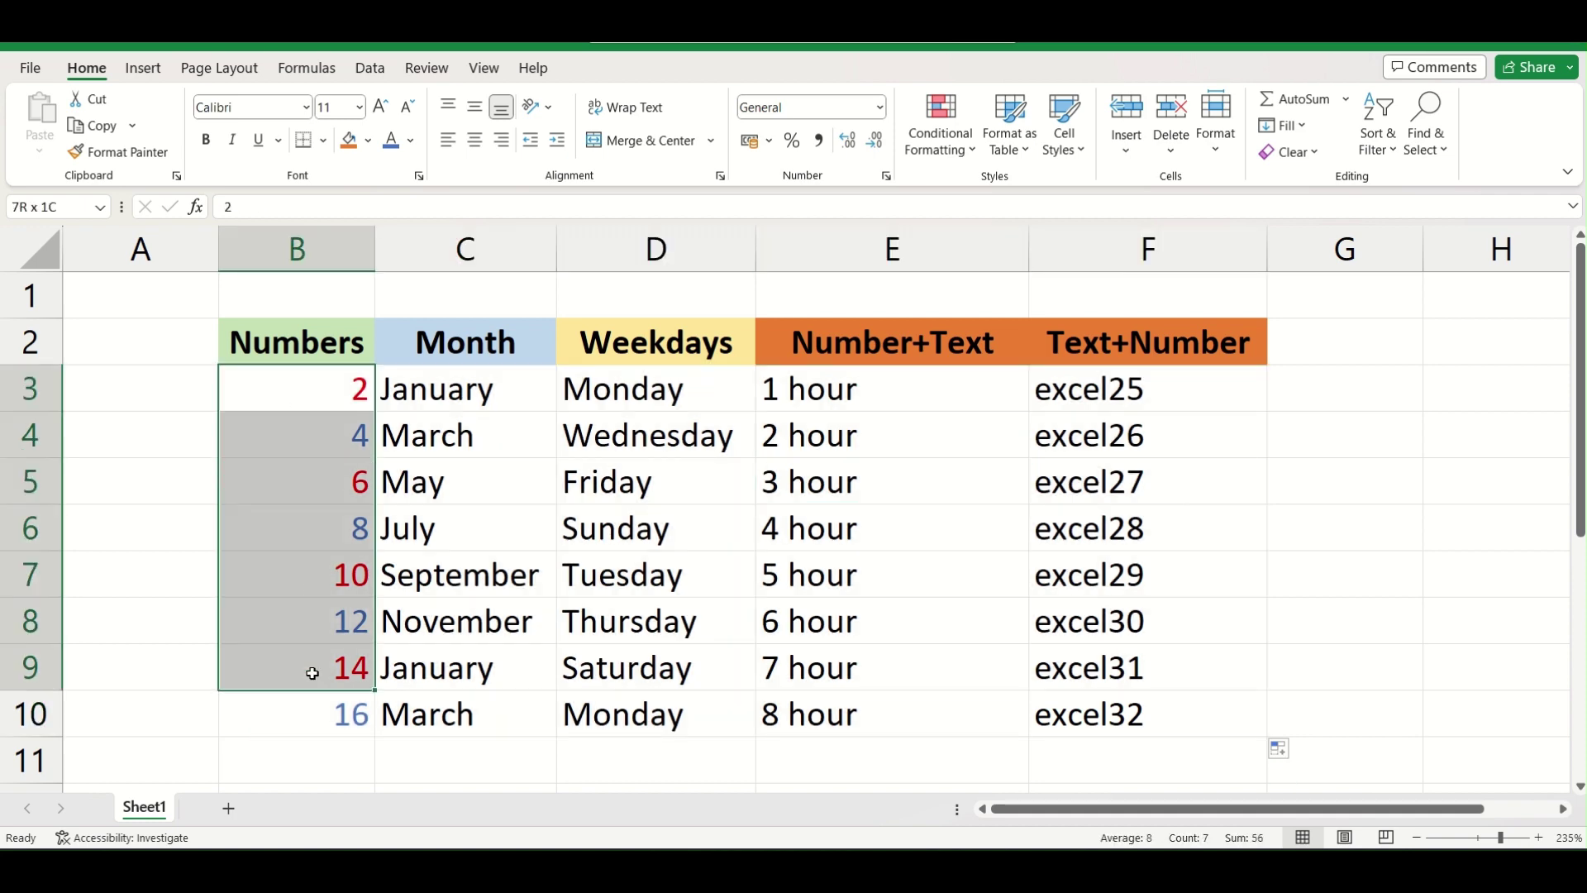
Step: From cell D5, open the Home tab's Fill dropdown listing Series, Justify and Flash Fill
{"action": "left_click", "coordinate": [637, 501]}
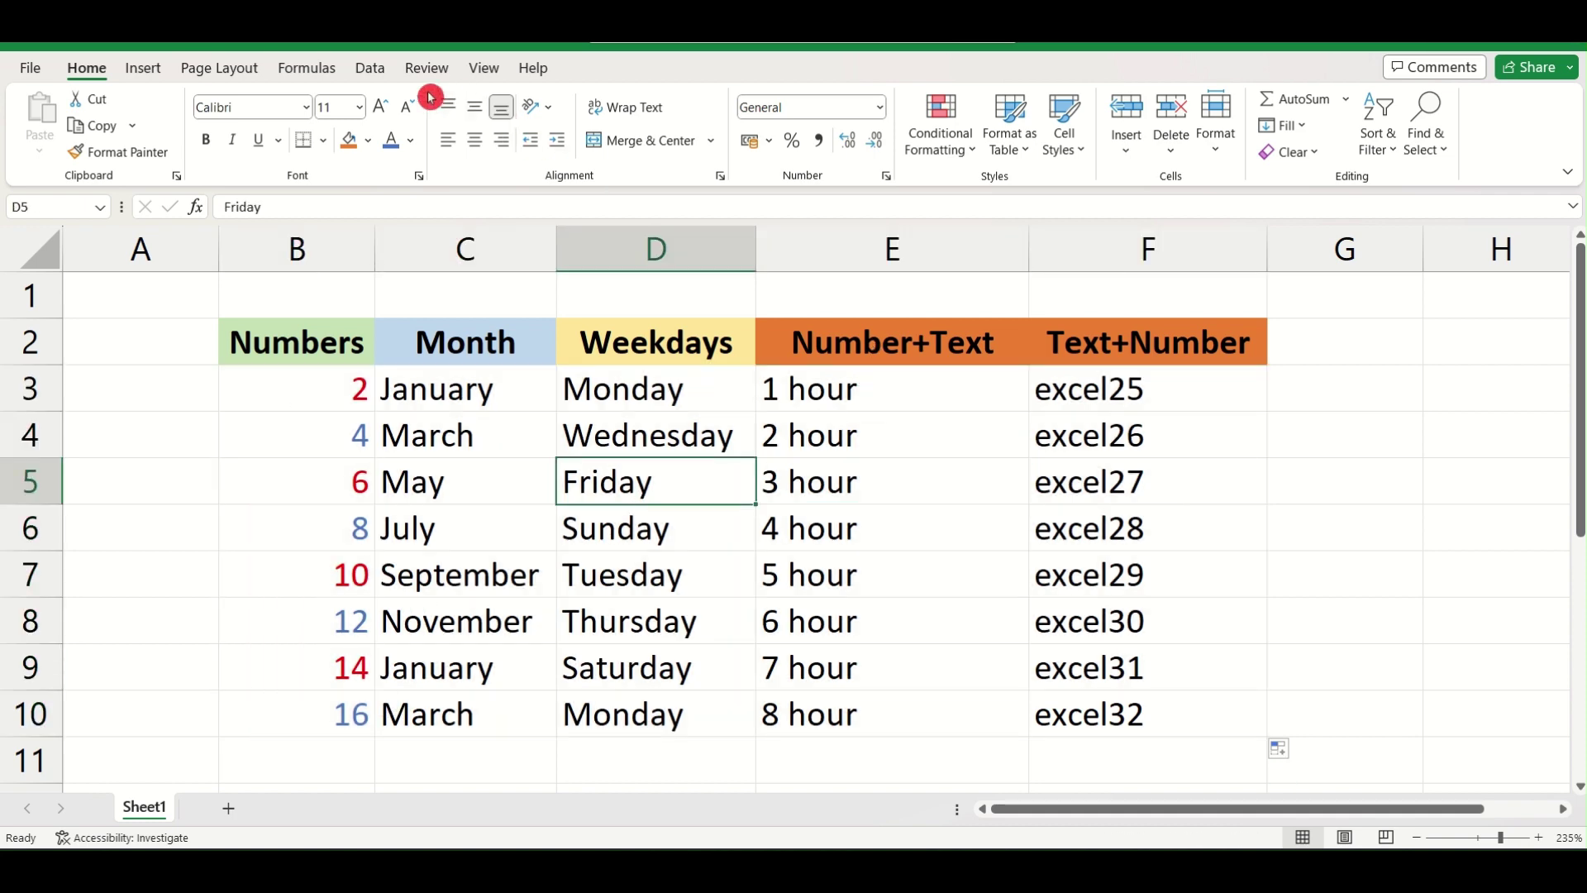
{"action": "left_click", "coordinate": [483, 70]}
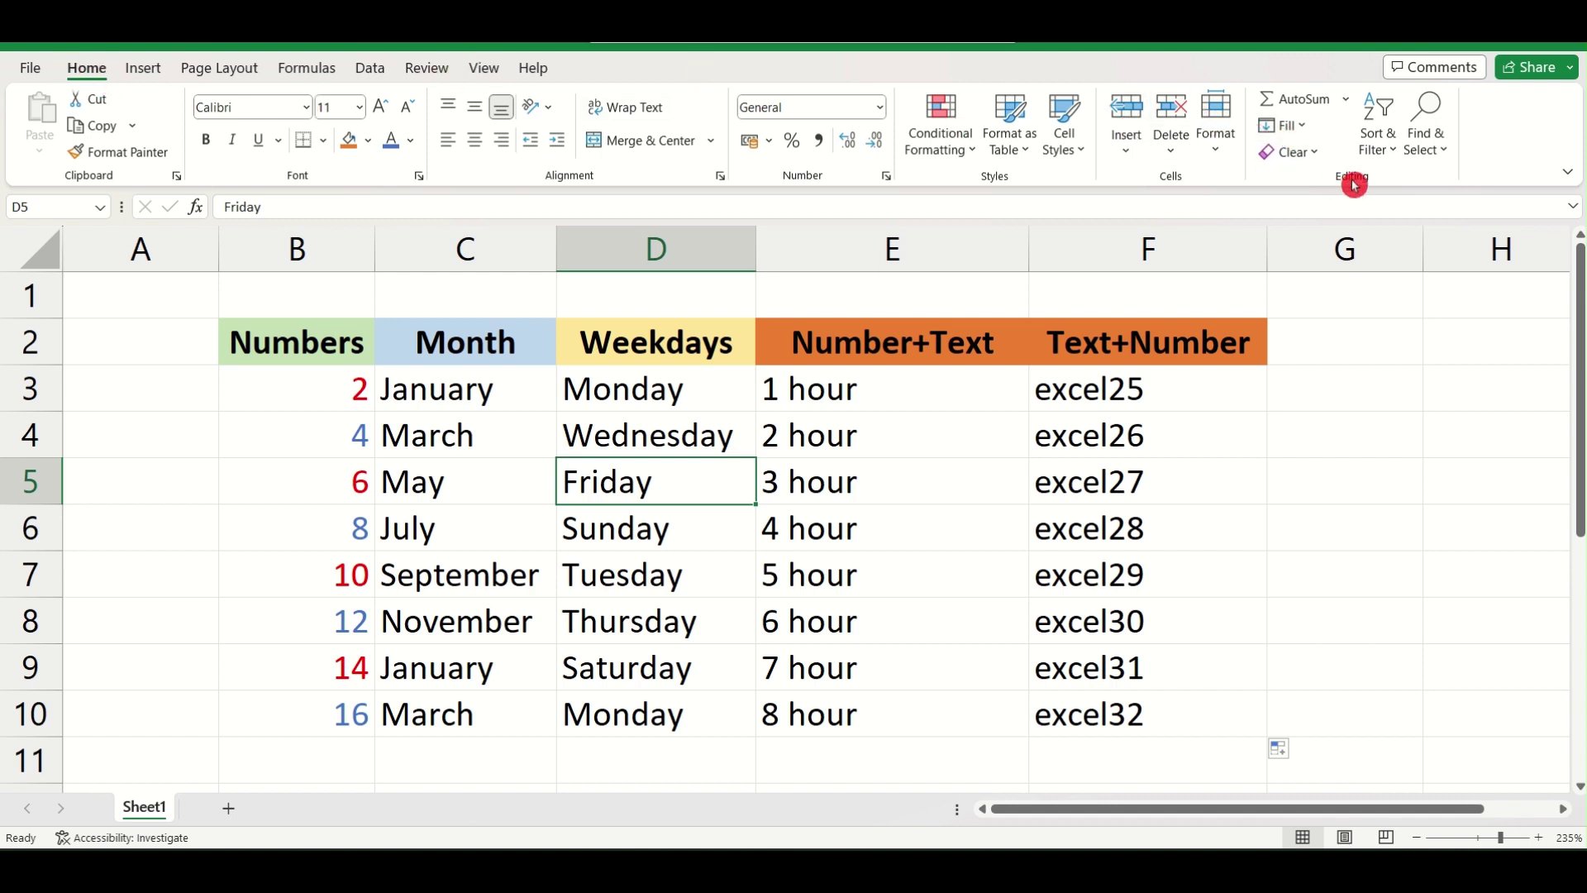
{"action": "left_click", "coordinate": [1305, 129]}
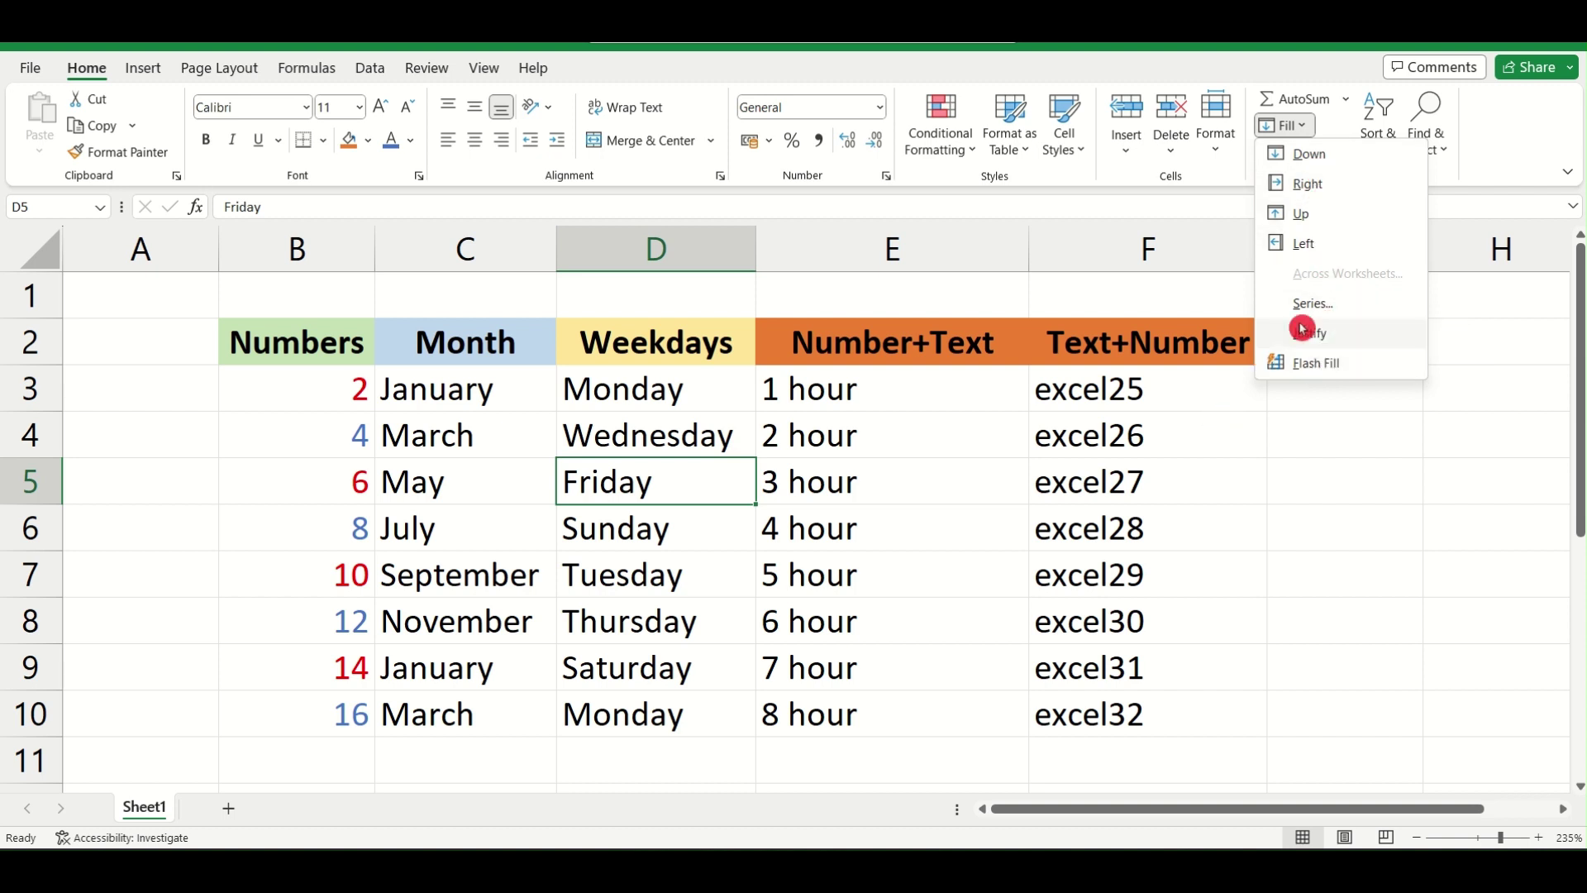
Step: Enter 5 in cell G3, deleting a stray 10 typed into G4
{"action": "left_click", "coordinate": [1322, 383]}
{"action": "type", "text": "5"}
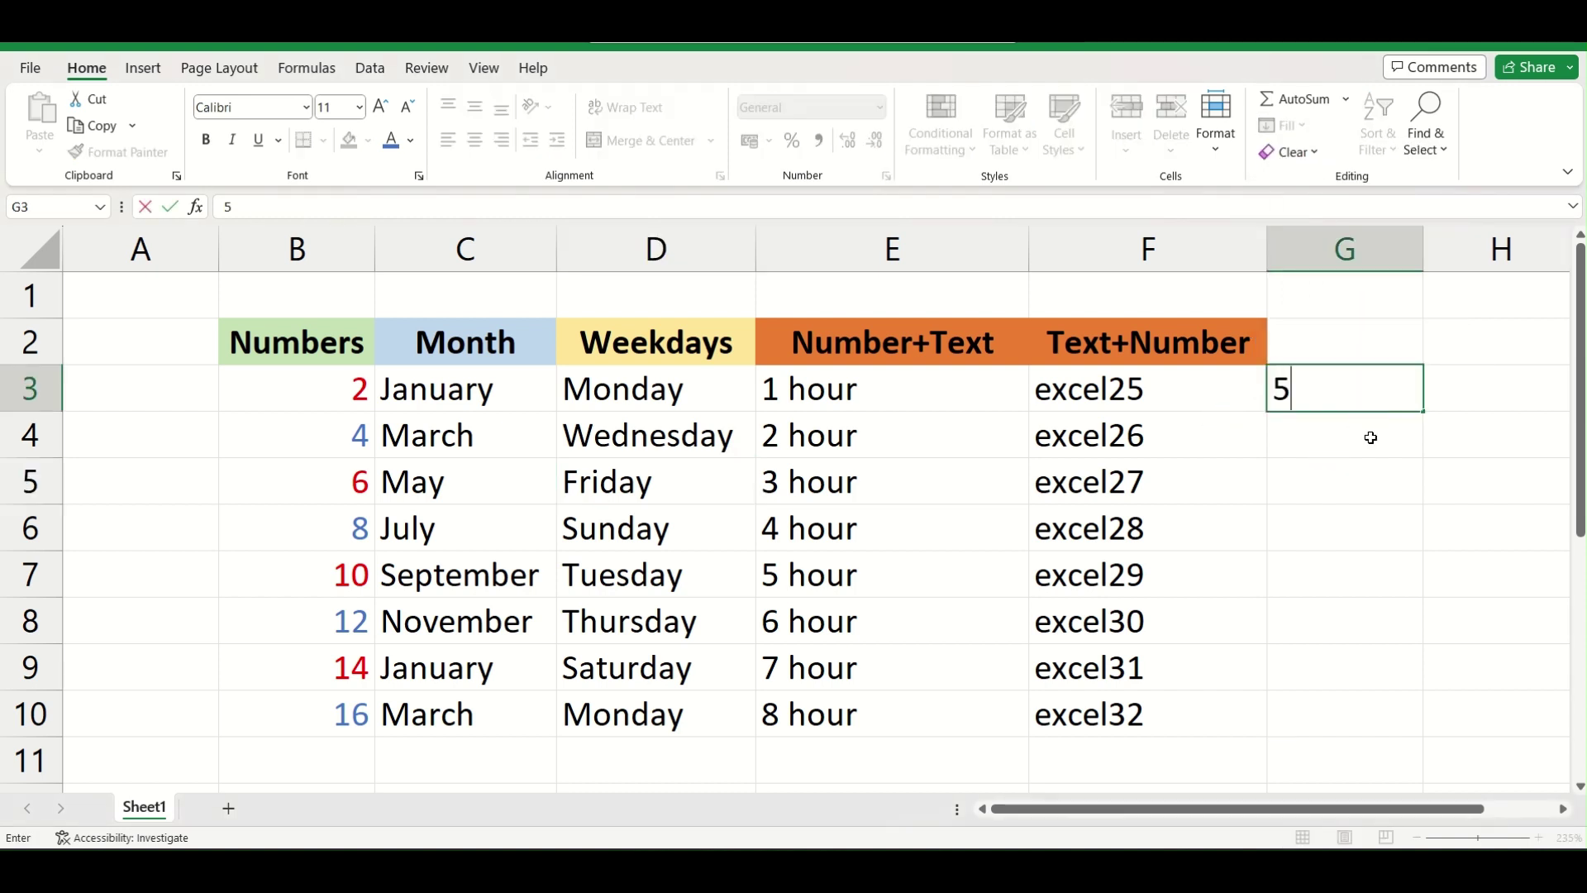
{"action": "key", "text": "Return"}
{"action": "type", "text": "10"}
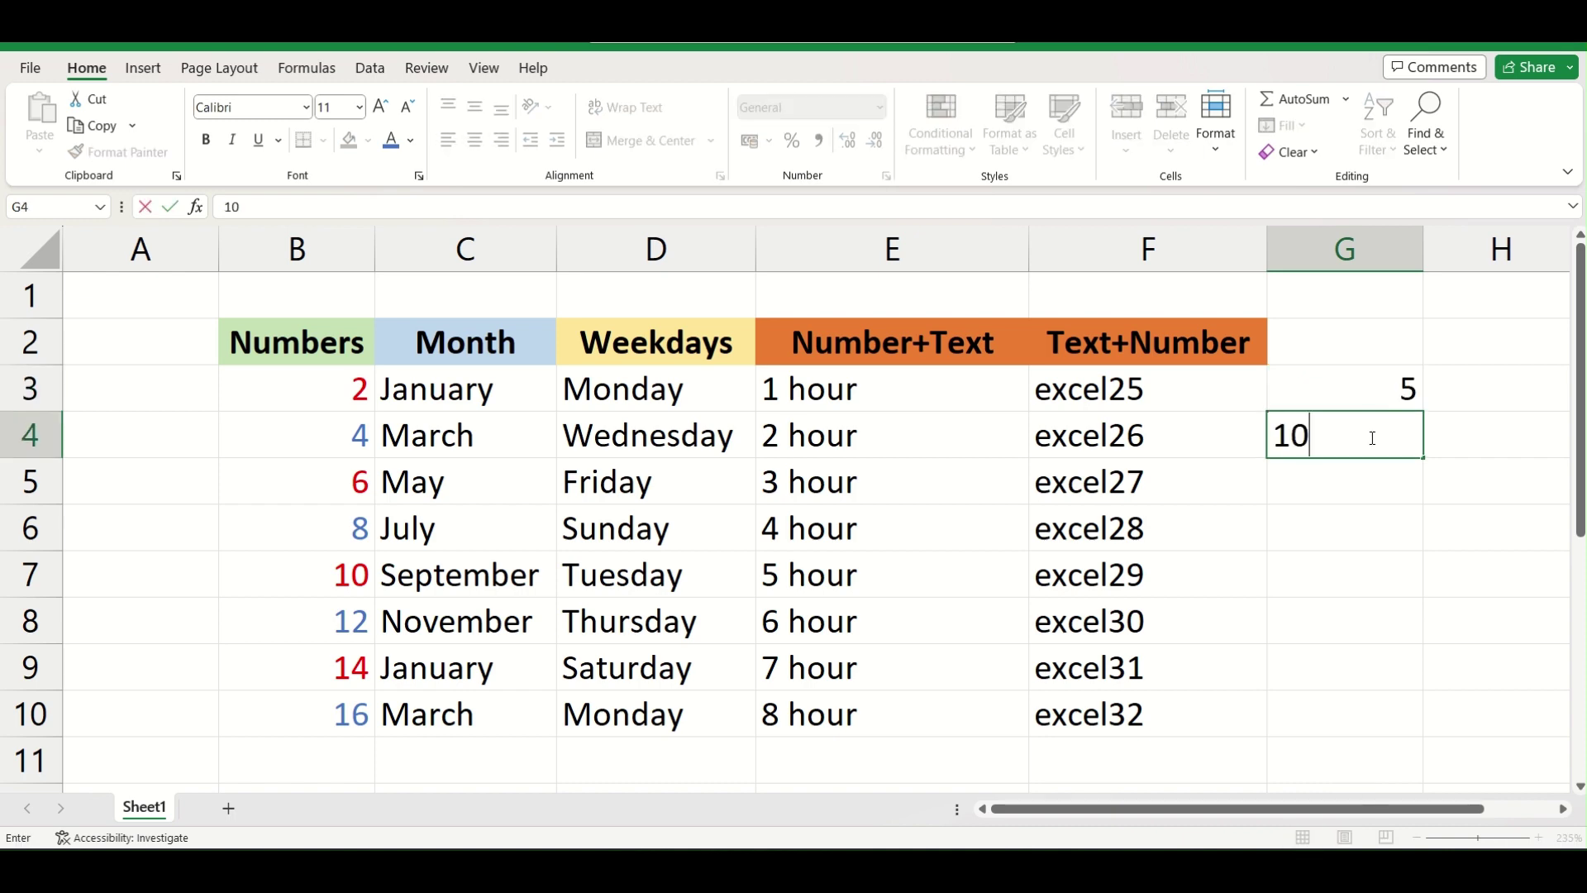
{"action": "key", "text": "ctrl+Return"}
{"action": "scroll", "coordinate": [1370, 438], "scroll_direction": "right", "scroll_amount": 1}
{"action": "key", "text": "Up"}
{"action": "key", "text": "Down"}
{"action": "key", "text": "Delete"}
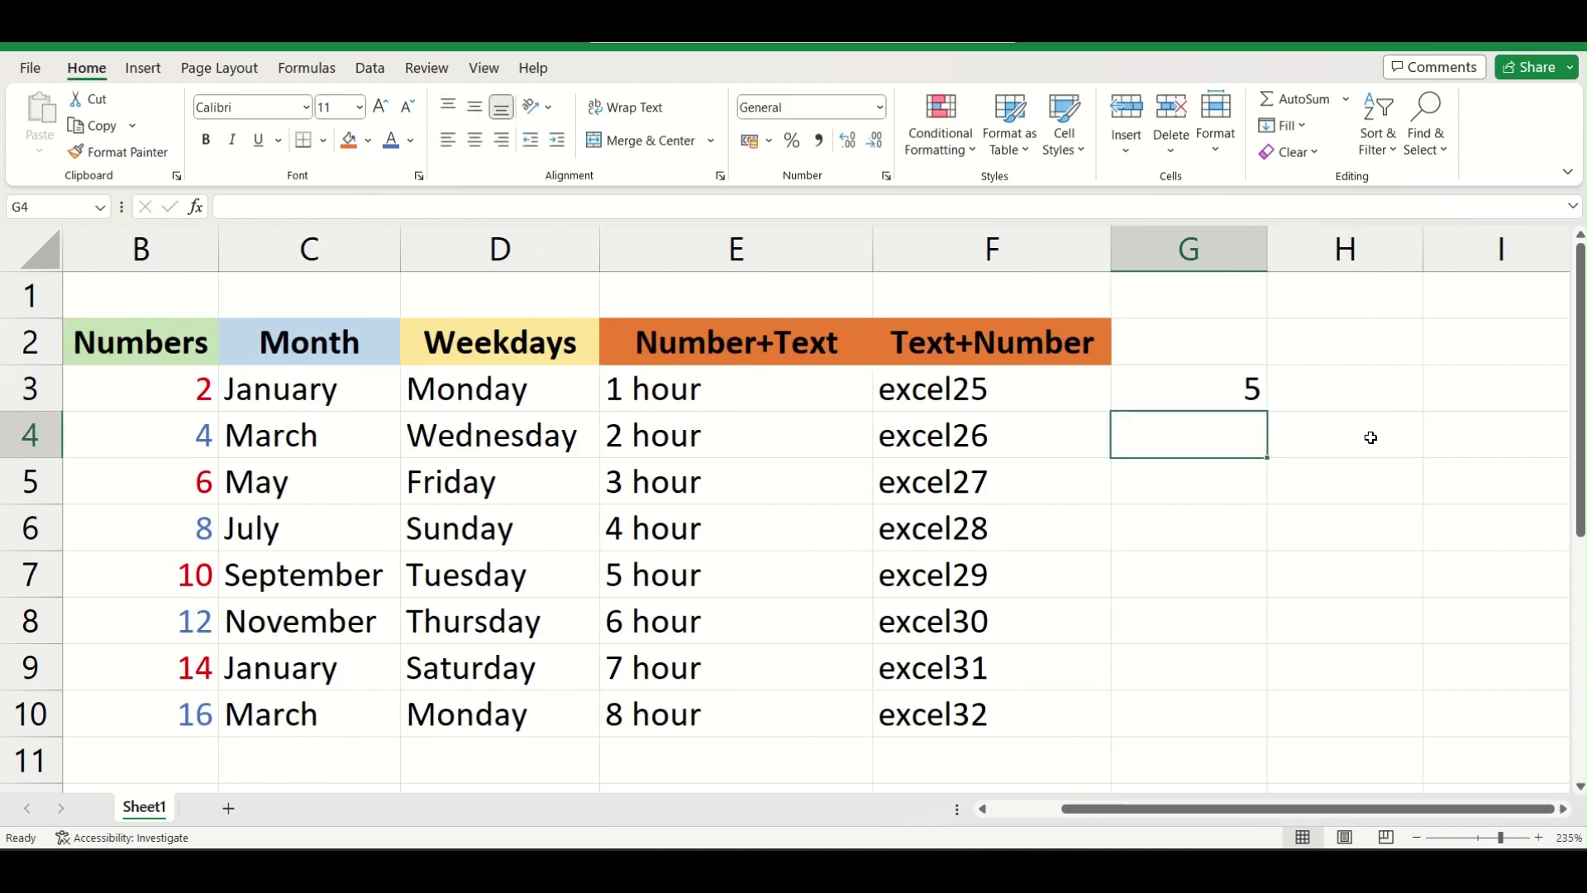
{"action": "key", "text": "Up"}
{"action": "key", "text": "Left"}
{"action": "key", "text": "Right"}
Step: Open Fill > Series for G3 and move the Series dialog off the data
{"action": "left_click", "coordinate": [1284, 125]}
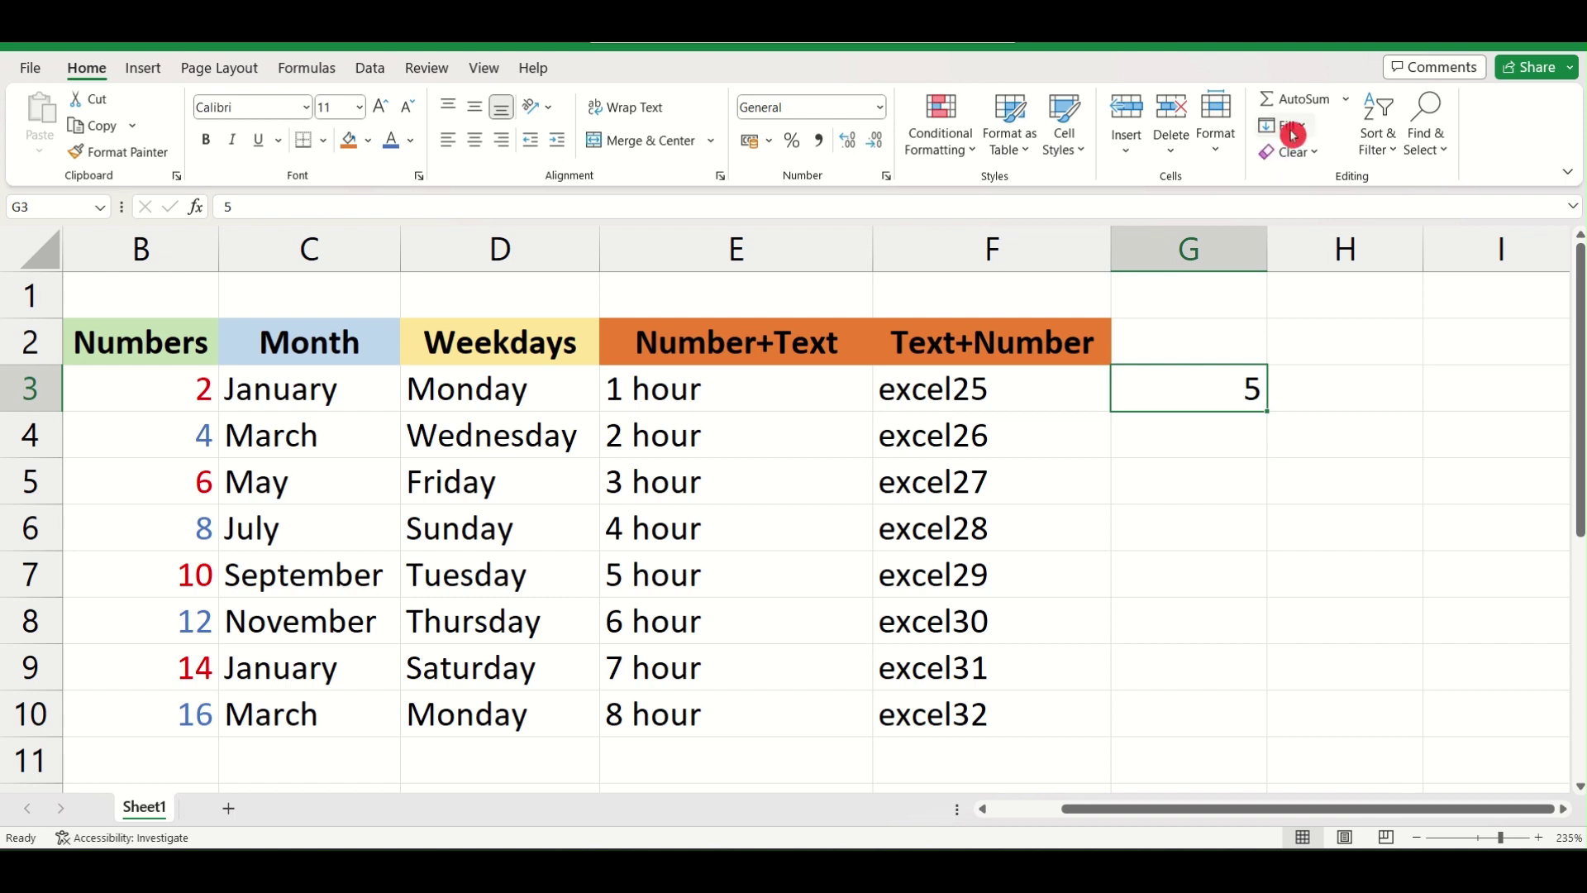
{"action": "left_click", "coordinate": [1324, 303]}
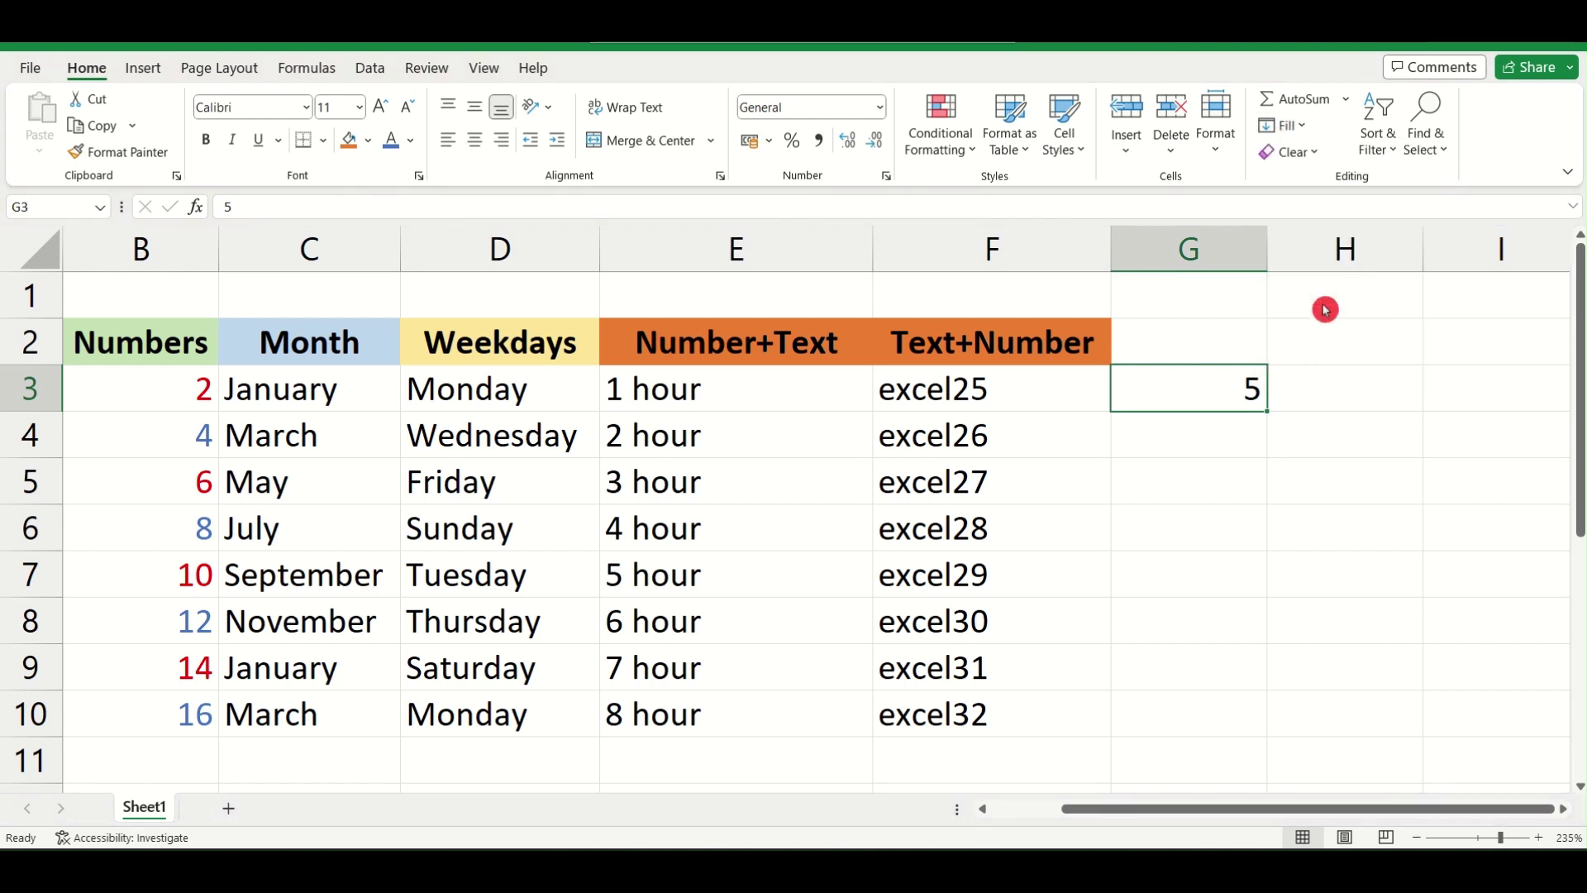
{"action": "left_click_drag", "start_coordinate": [521, 395], "coordinate": [686, 309]}
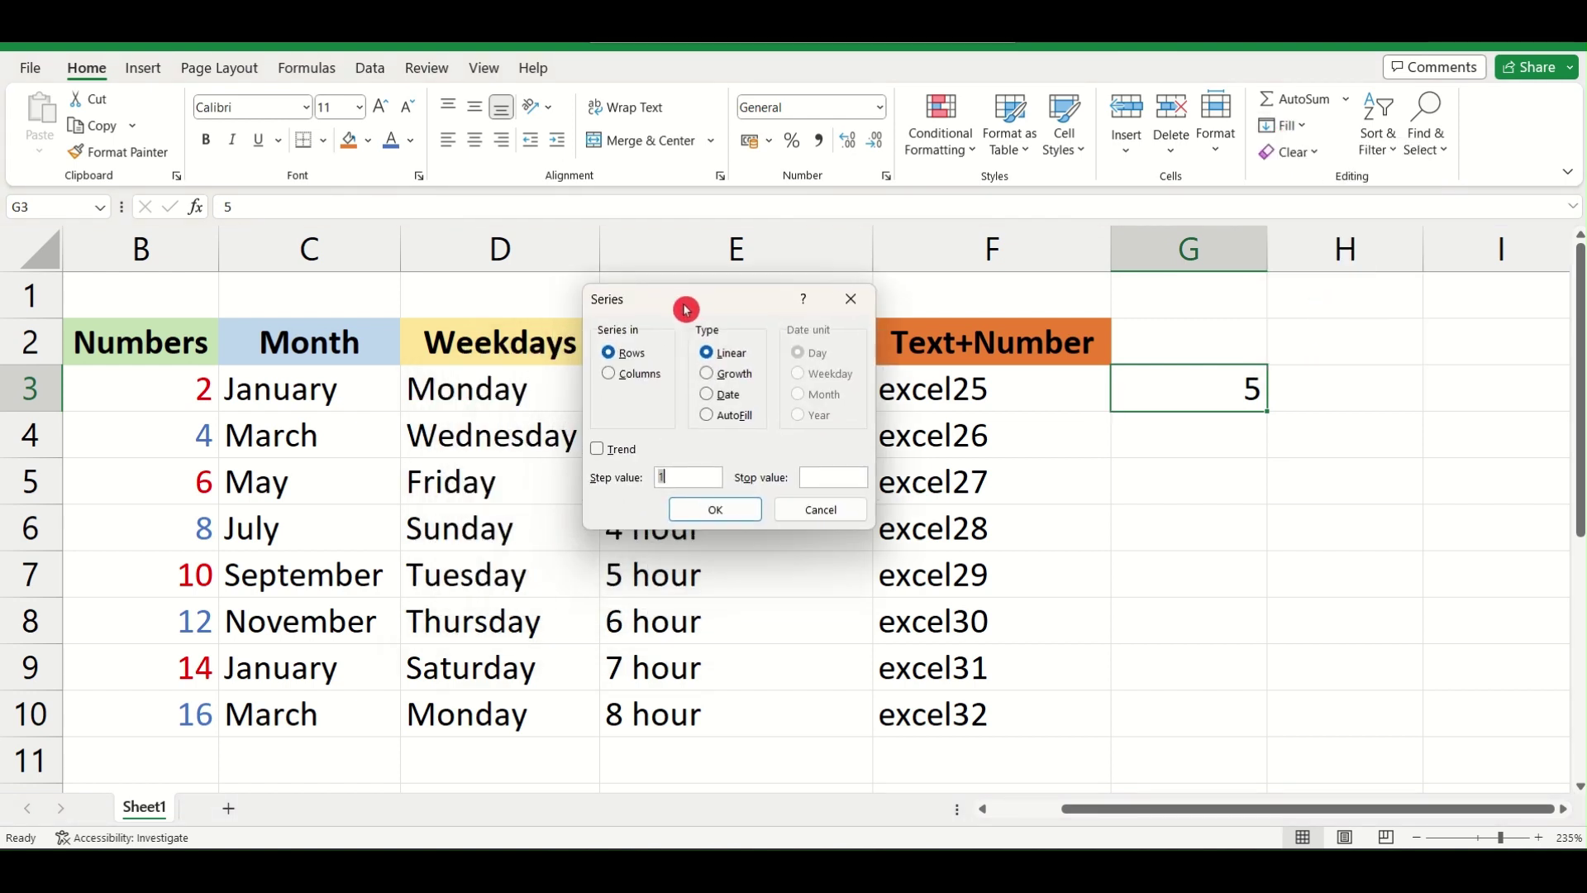
Step: Set the series to Columns, Linear, step value 10 and stop value 105, and apply it
{"action": "left_click", "coordinate": [662, 381]}
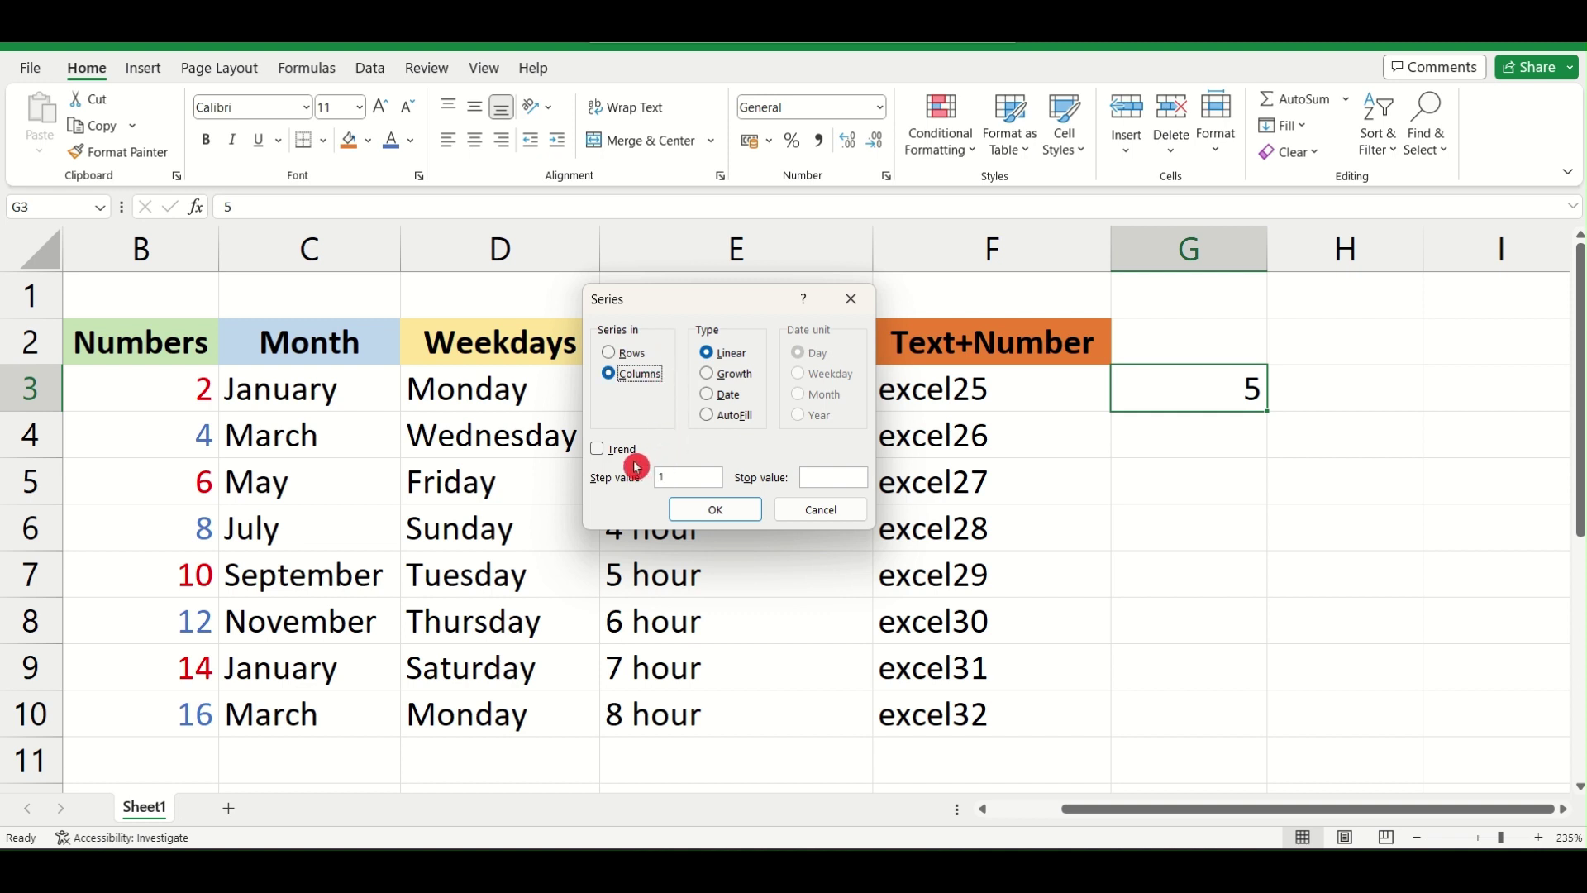
{"action": "left_click", "coordinate": [693, 481]}
{"action": "key", "text": "BackSpace"}
{"action": "type", "text": "10"}
{"action": "left_click", "coordinate": [815, 468]}
{"action": "type", "text": "01"}
{"action": "type", "text": "2"}
{"action": "key", "text": "BackSpace"}
{"action": "type", "text": "5"}
{"action": "left_click", "coordinate": [740, 513]}
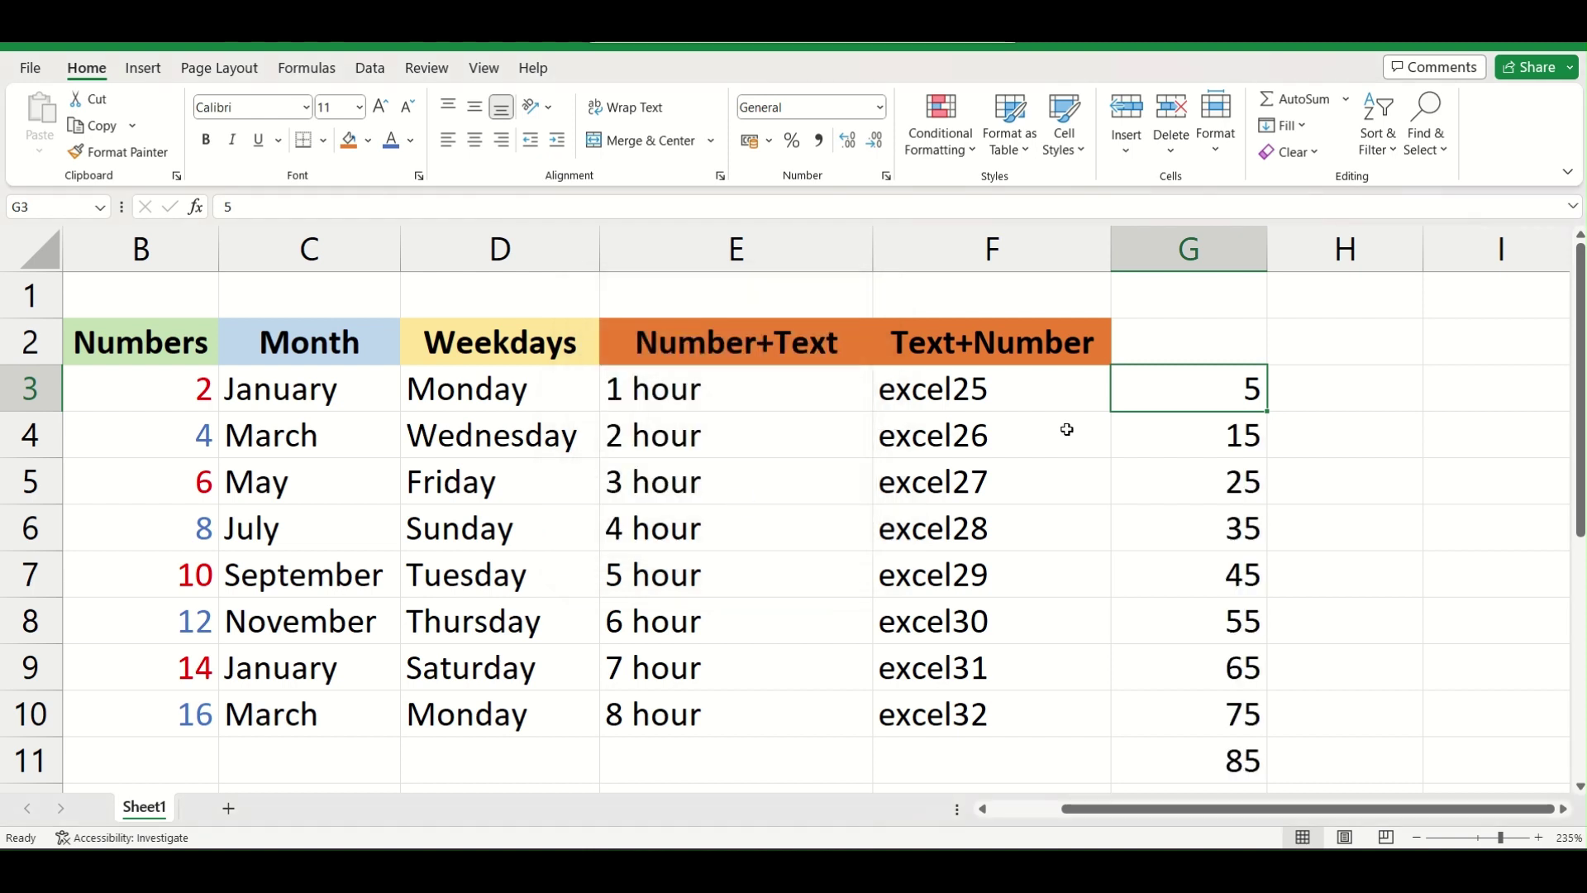
Step: Check the first values 5, 15, 25 in G3:G5 to confirm the step of 10
{"action": "left_click", "coordinate": [1246, 428]}
{"action": "left_click_drag", "start_coordinate": [1246, 397], "coordinate": [1247, 539]}
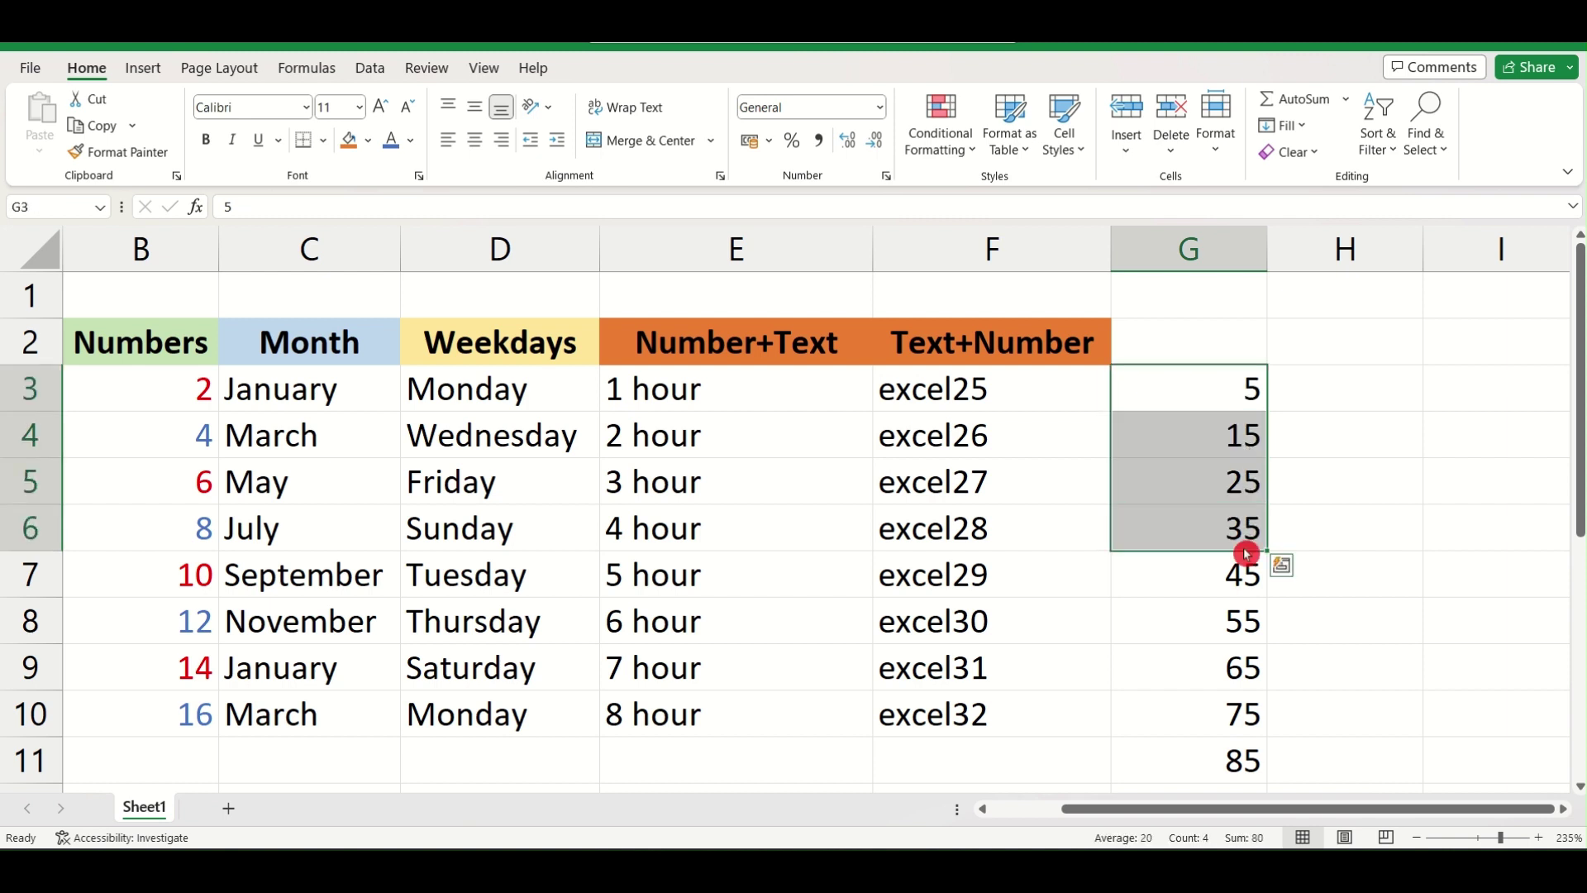
{"action": "left_click", "coordinate": [1233, 400]}
{"action": "left_click", "coordinate": [1230, 434]}
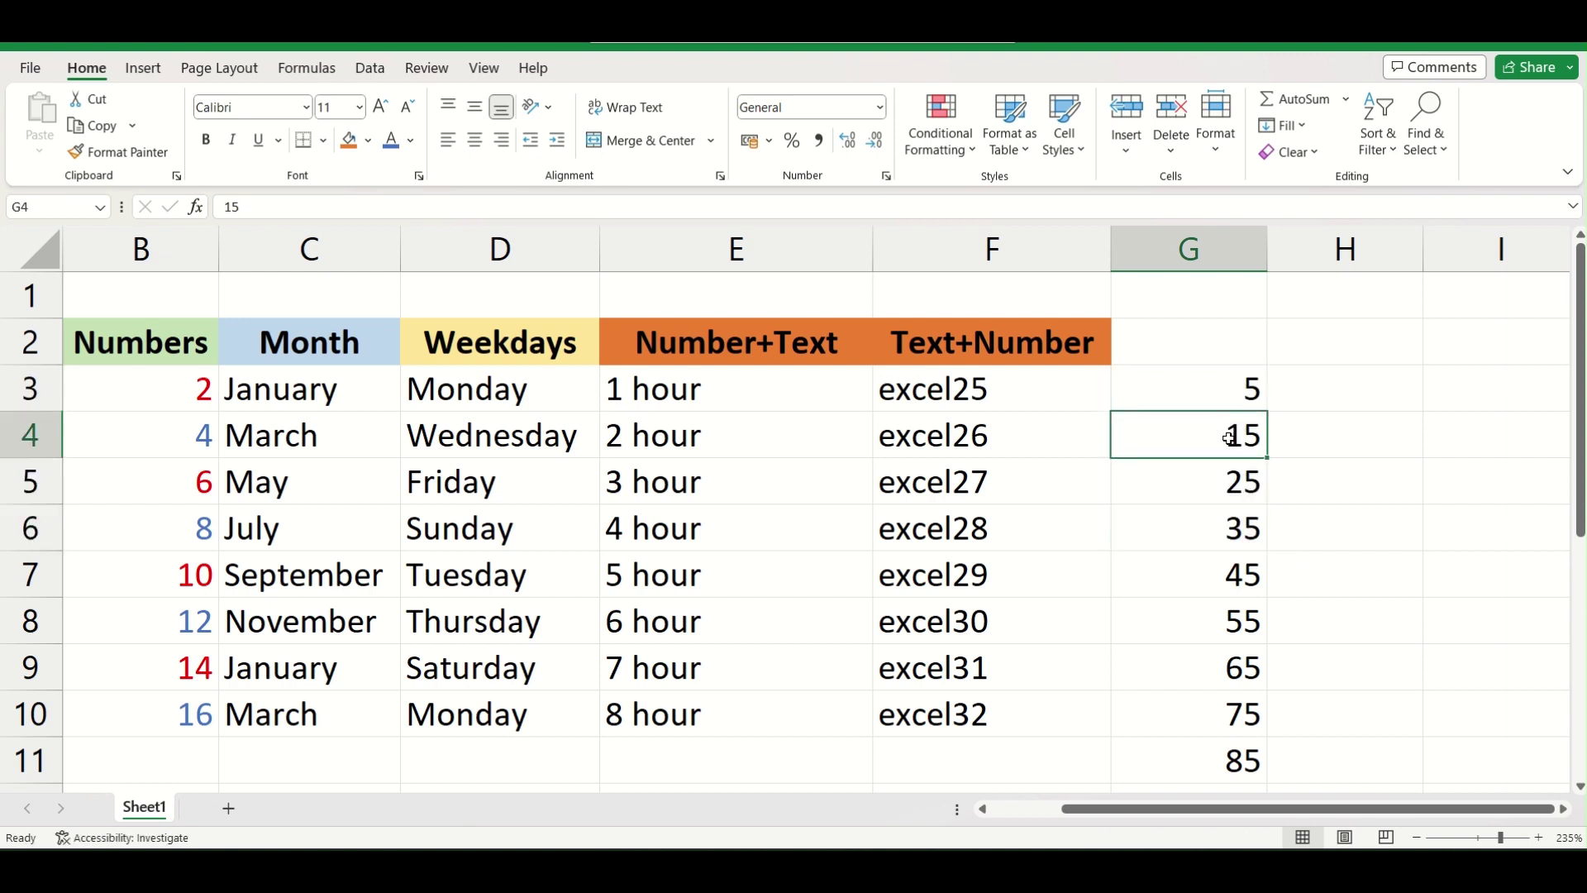
{"action": "left_click", "coordinate": [1231, 477]}
{"action": "left_click", "coordinate": [1228, 435]}
{"action": "left_click", "coordinate": [1228, 390]}
{"action": "left_click", "coordinate": [1231, 482]}
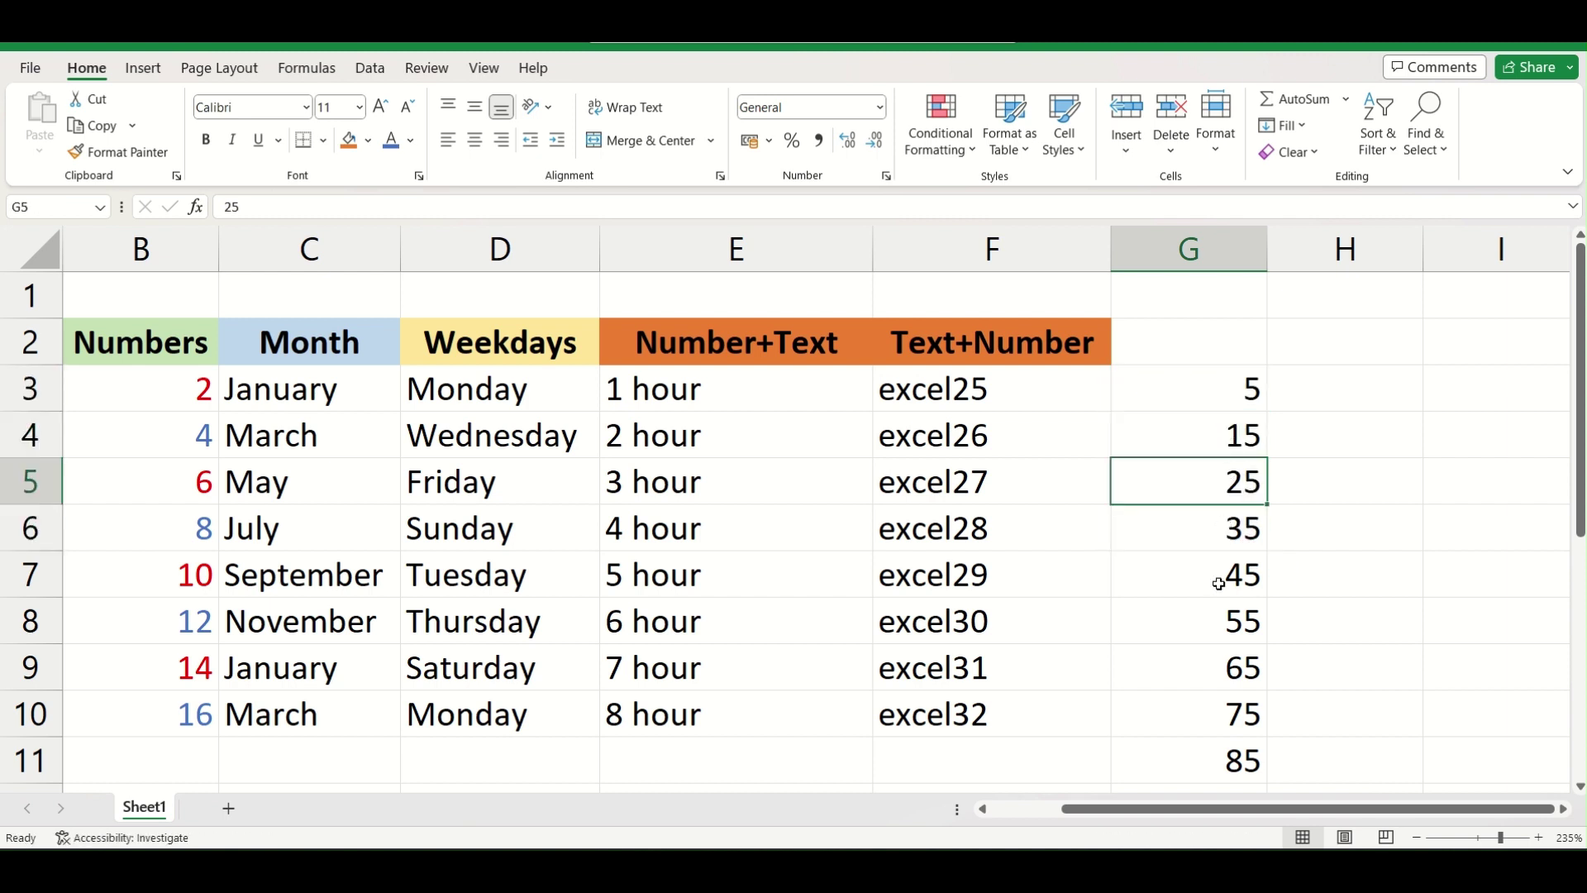
Step: Confirm the series ends at 105 in G13
{"action": "scroll", "coordinate": [1219, 584], "scroll_direction": "down", "scroll_amount": 3}
{"action": "scroll", "coordinate": [1219, 584], "scroll_direction": "up", "scroll_amount": 2}
{"action": "left_click", "coordinate": [1226, 705]}
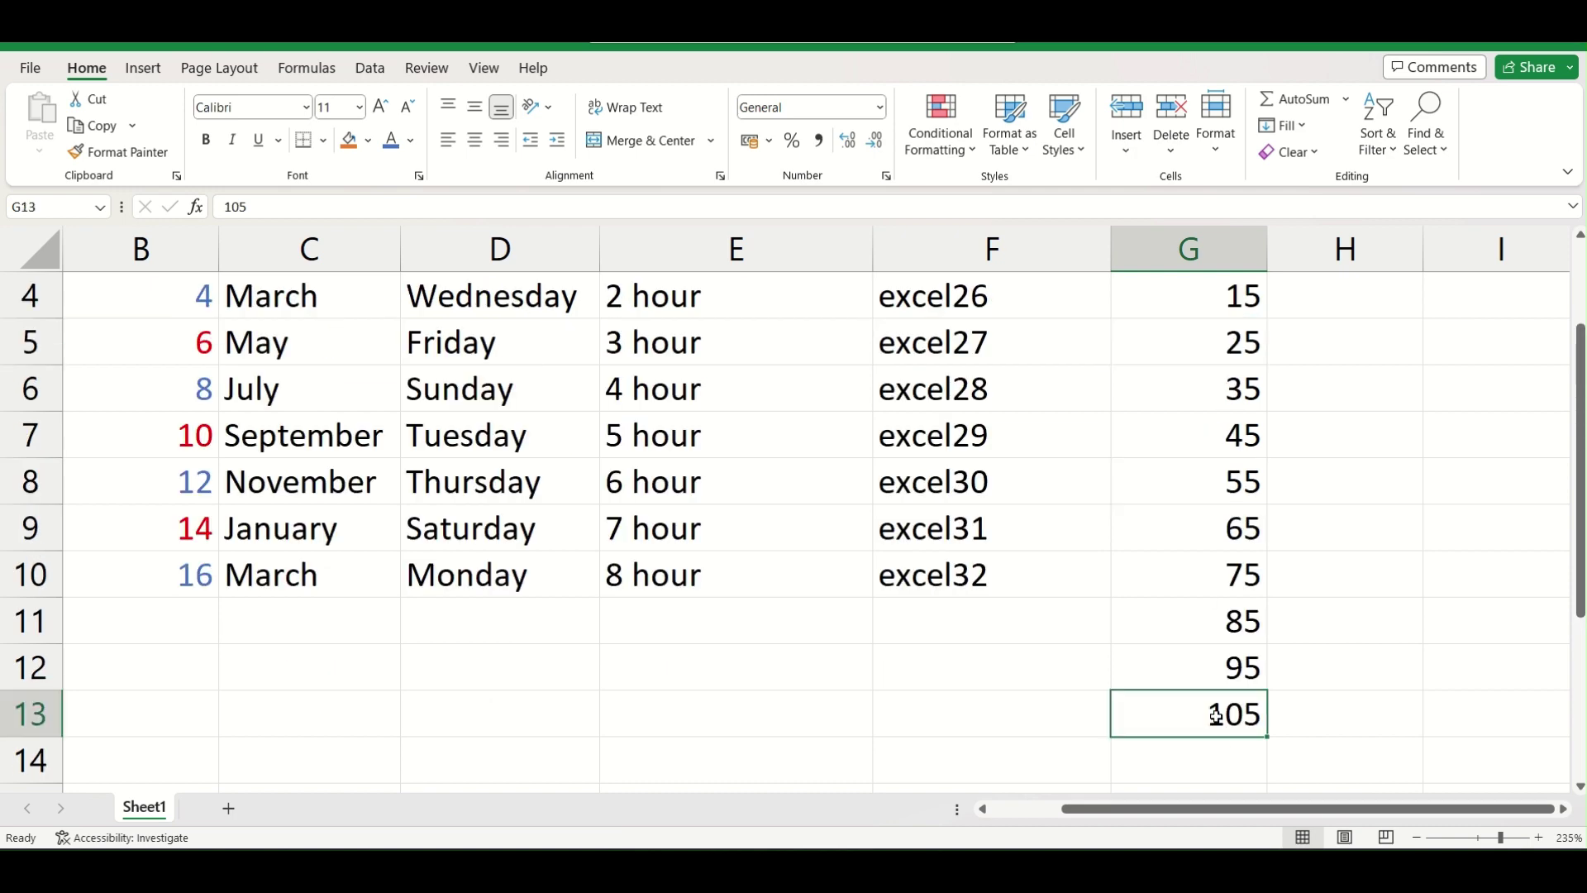
{"action": "scroll", "coordinate": [1211, 578], "scroll_direction": "up", "scroll_amount": 1}
{"action": "left_click", "coordinate": [1207, 471]}
{"action": "left_click", "coordinate": [868, 445]}
{"action": "left_click_drag", "start_coordinate": [1155, 810], "coordinate": [1000, 810]}
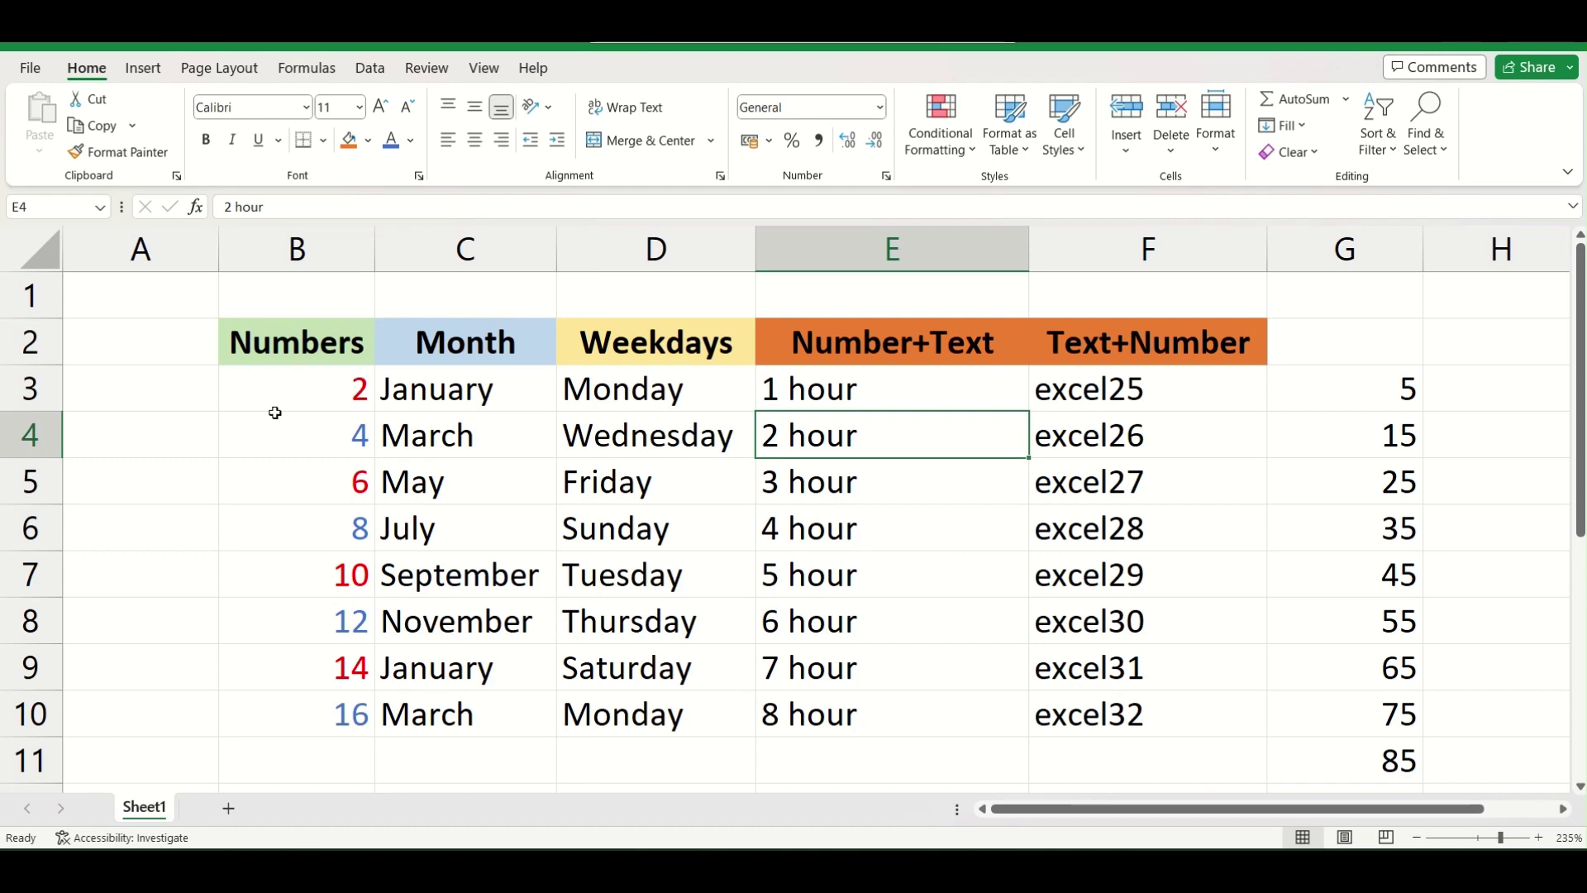
Step: Enter 10 in B12 and 20 in C12 and select both cells
{"action": "left_click", "coordinate": [270, 341]}
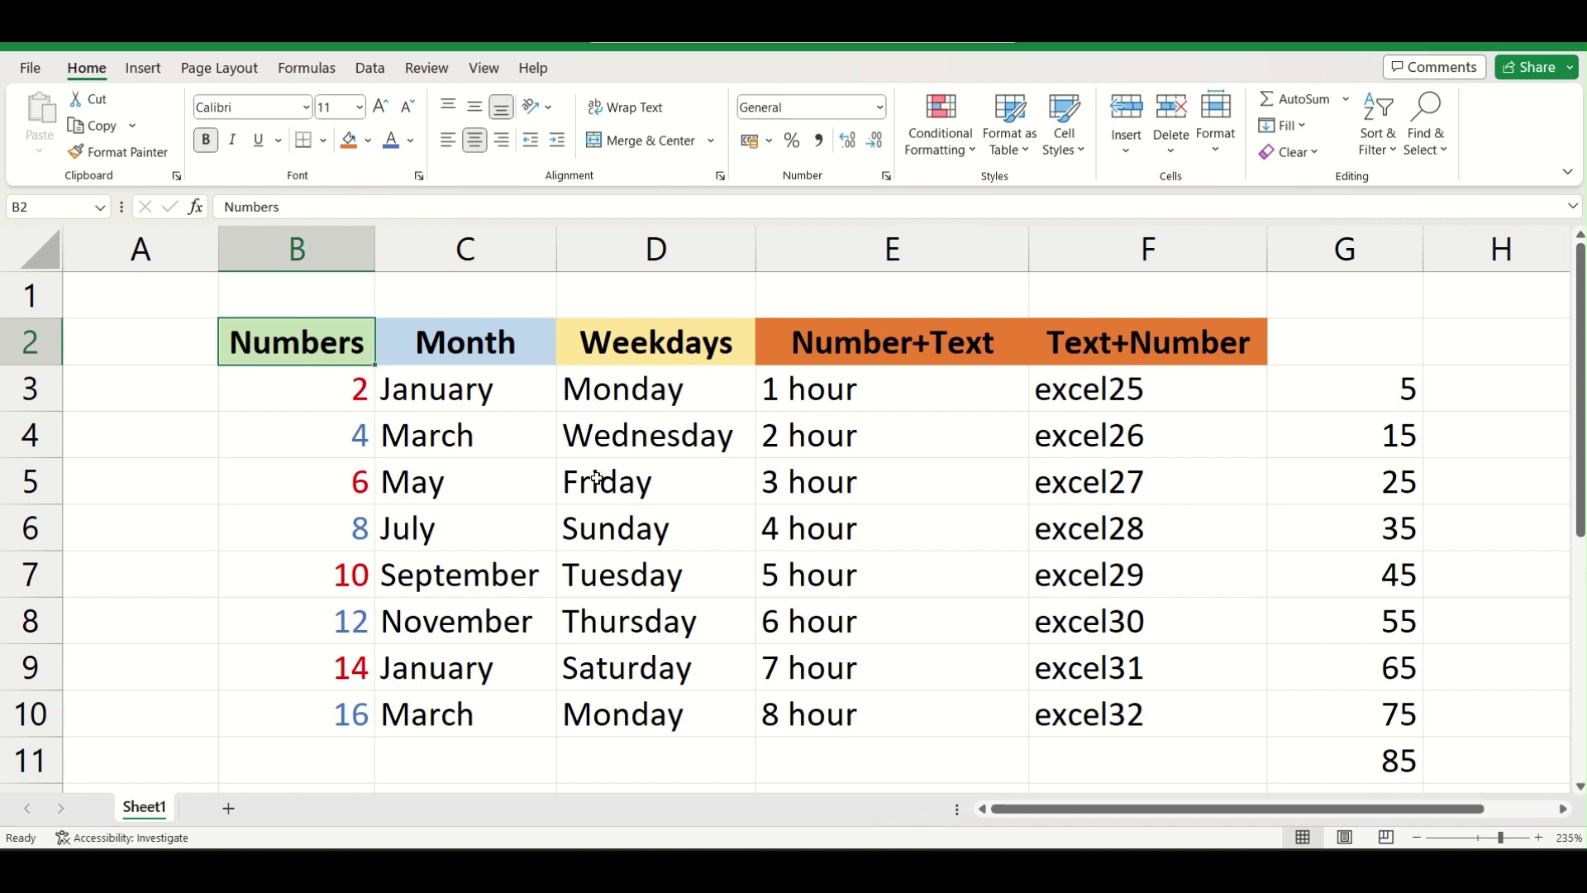
{"action": "scroll", "coordinate": [553, 561], "scroll_direction": "down", "scroll_amount": 2}
{"action": "left_click", "coordinate": [338, 532]}
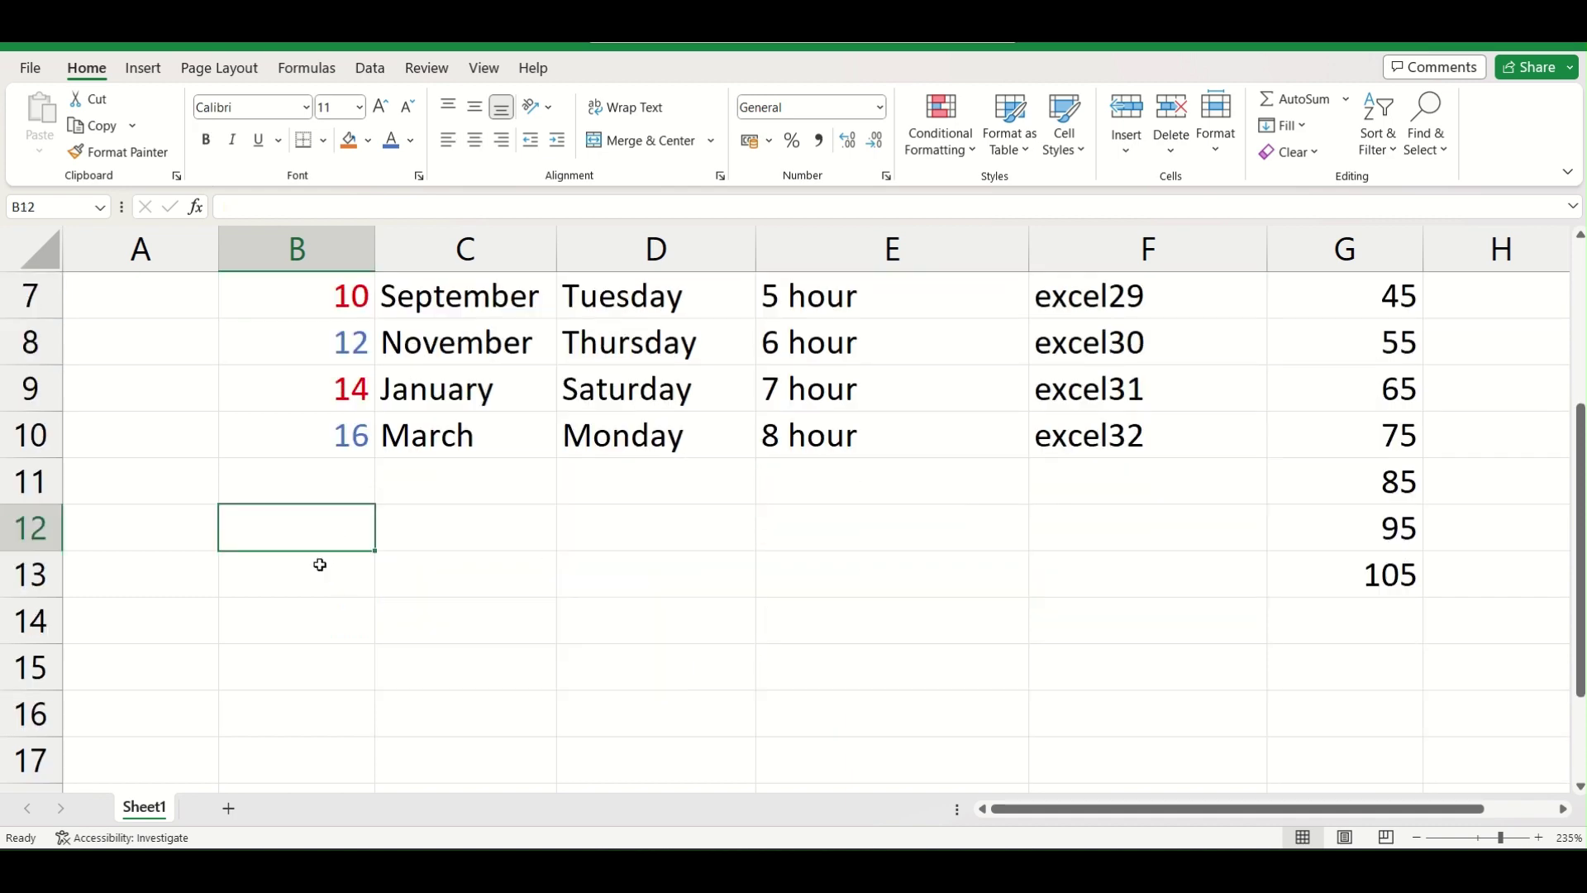
{"action": "type", "text": "10"}
{"action": "key", "text": "Tab"}
{"action": "type", "text": "20"}
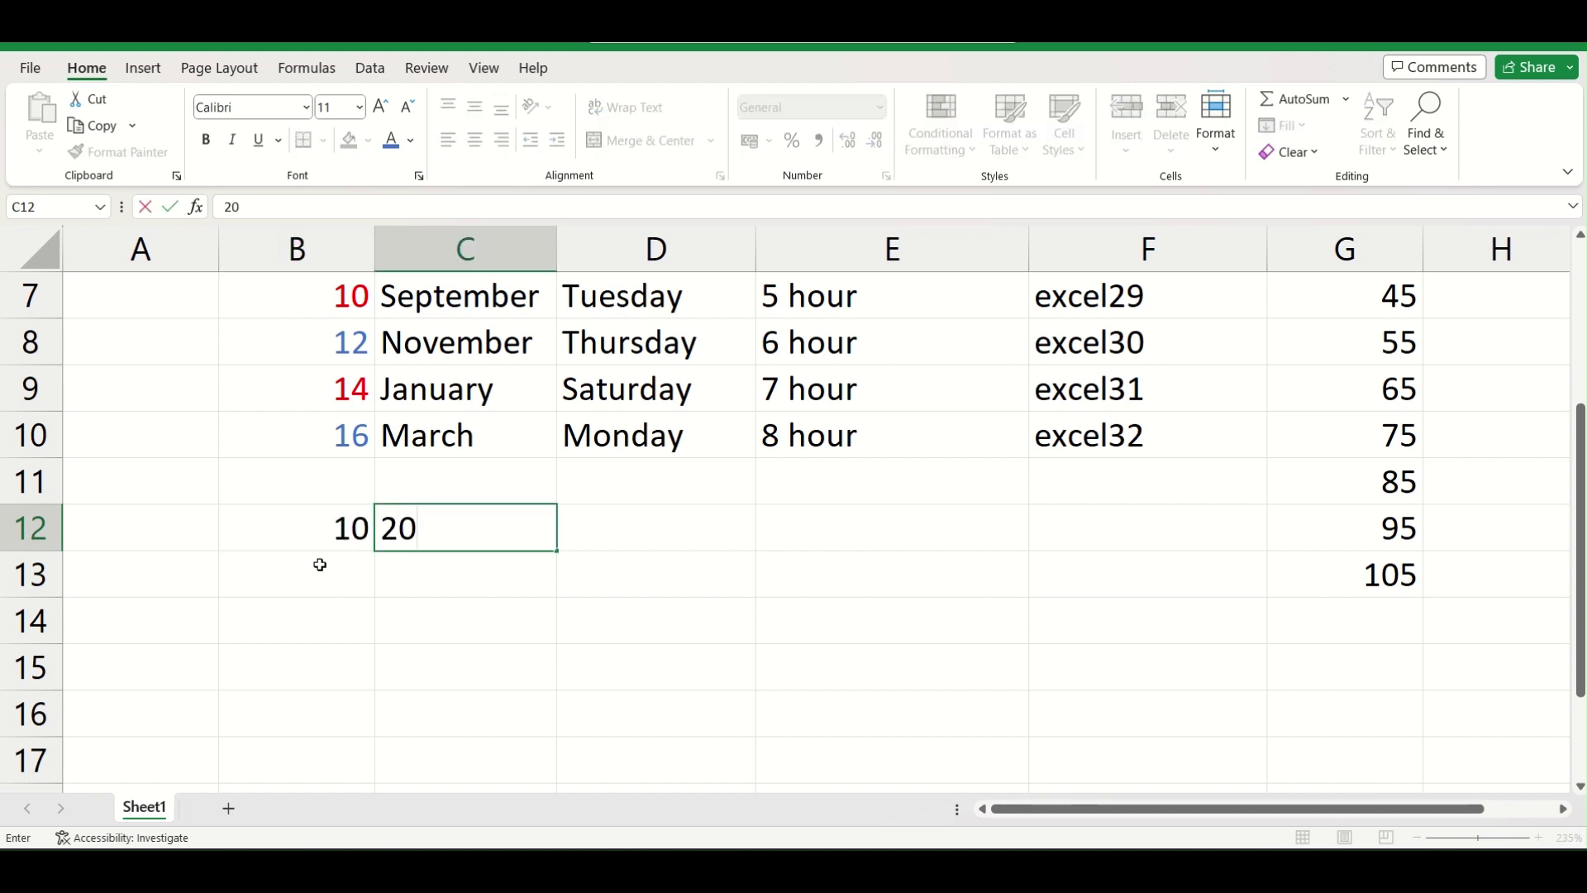
{"action": "key", "text": "shift+Tab"}
{"action": "key", "text": "shift+Right"}
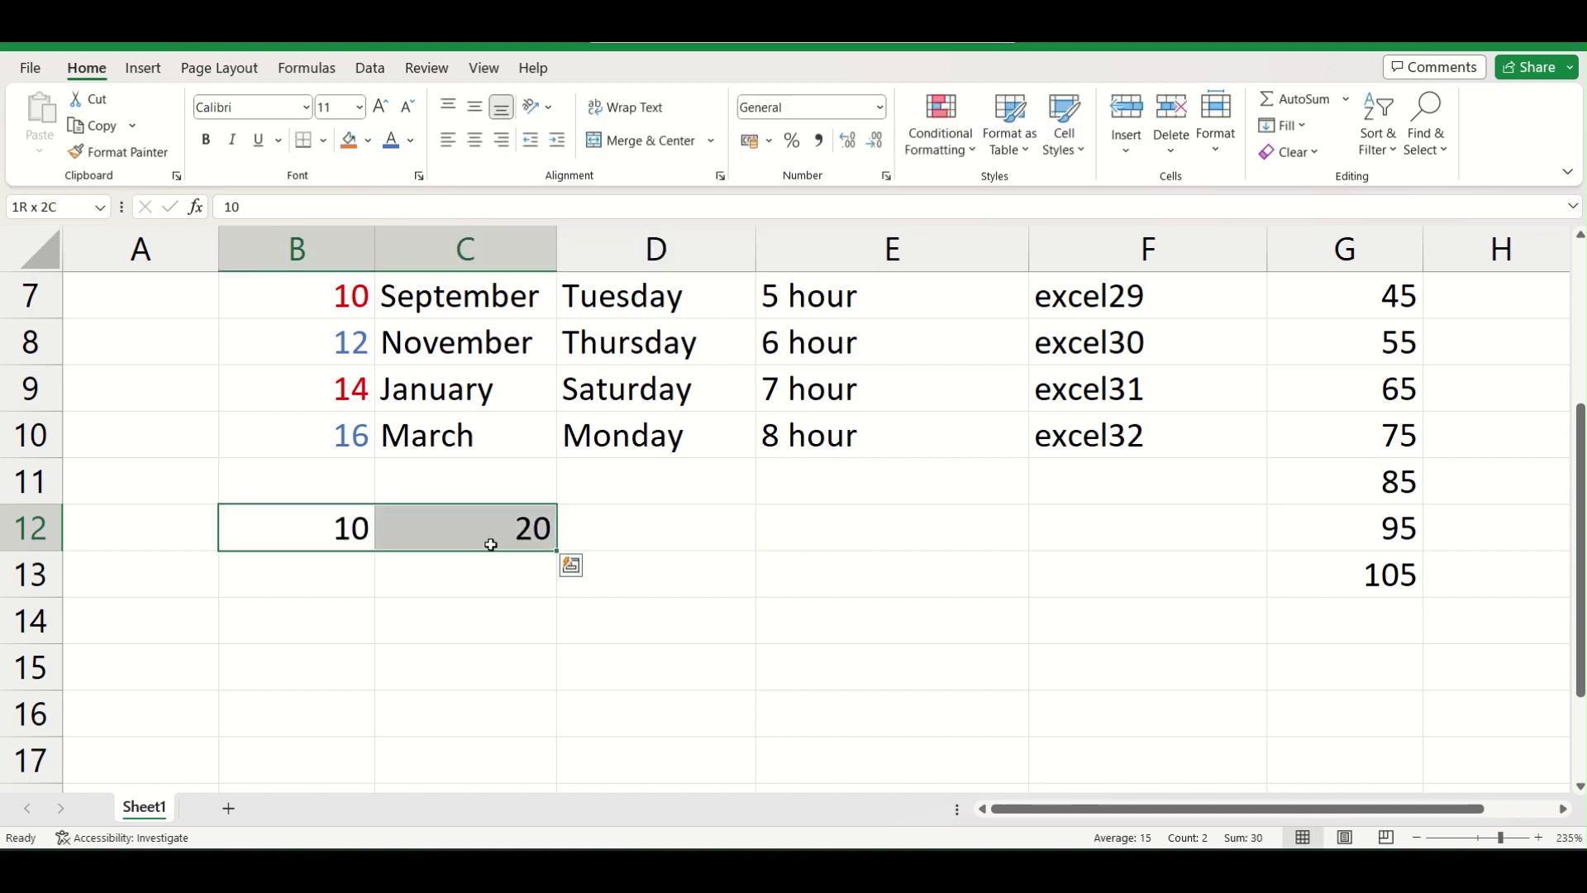
Step: Drag-fill the tens across row 12 to F12, adding 30, 40 and 50
{"action": "left_click_drag", "start_coordinate": [557, 551], "coordinate": [1162, 543]}
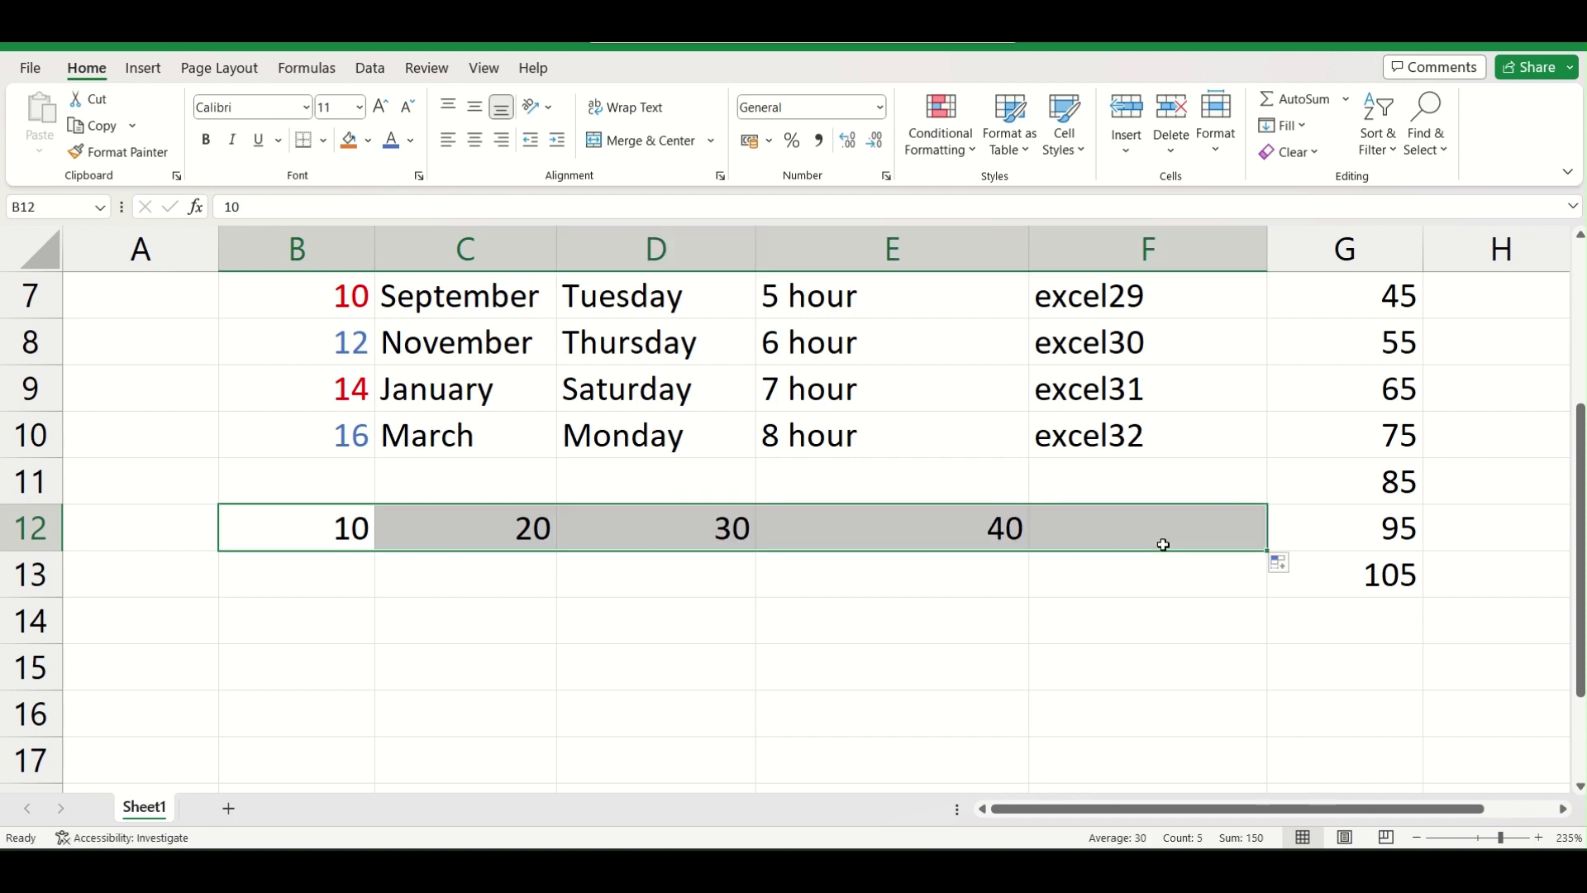
{"action": "left_click", "coordinate": [1163, 543]}
{"action": "scroll", "coordinate": [700, 528], "scroll_direction": "up", "scroll_amount": 2}
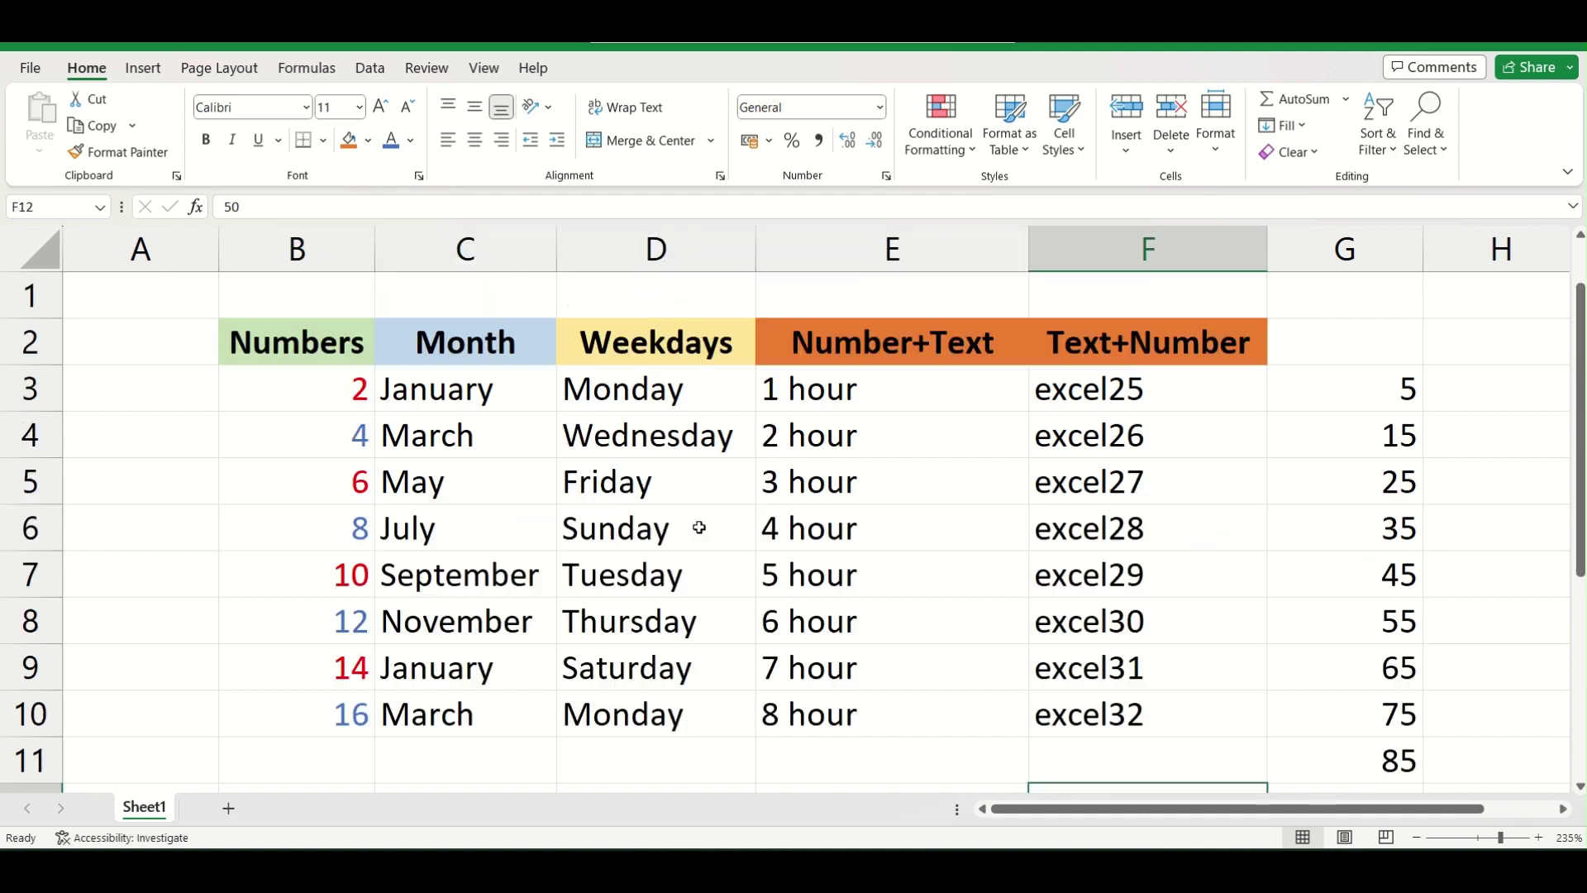
{"action": "left_click", "coordinate": [655, 425]}
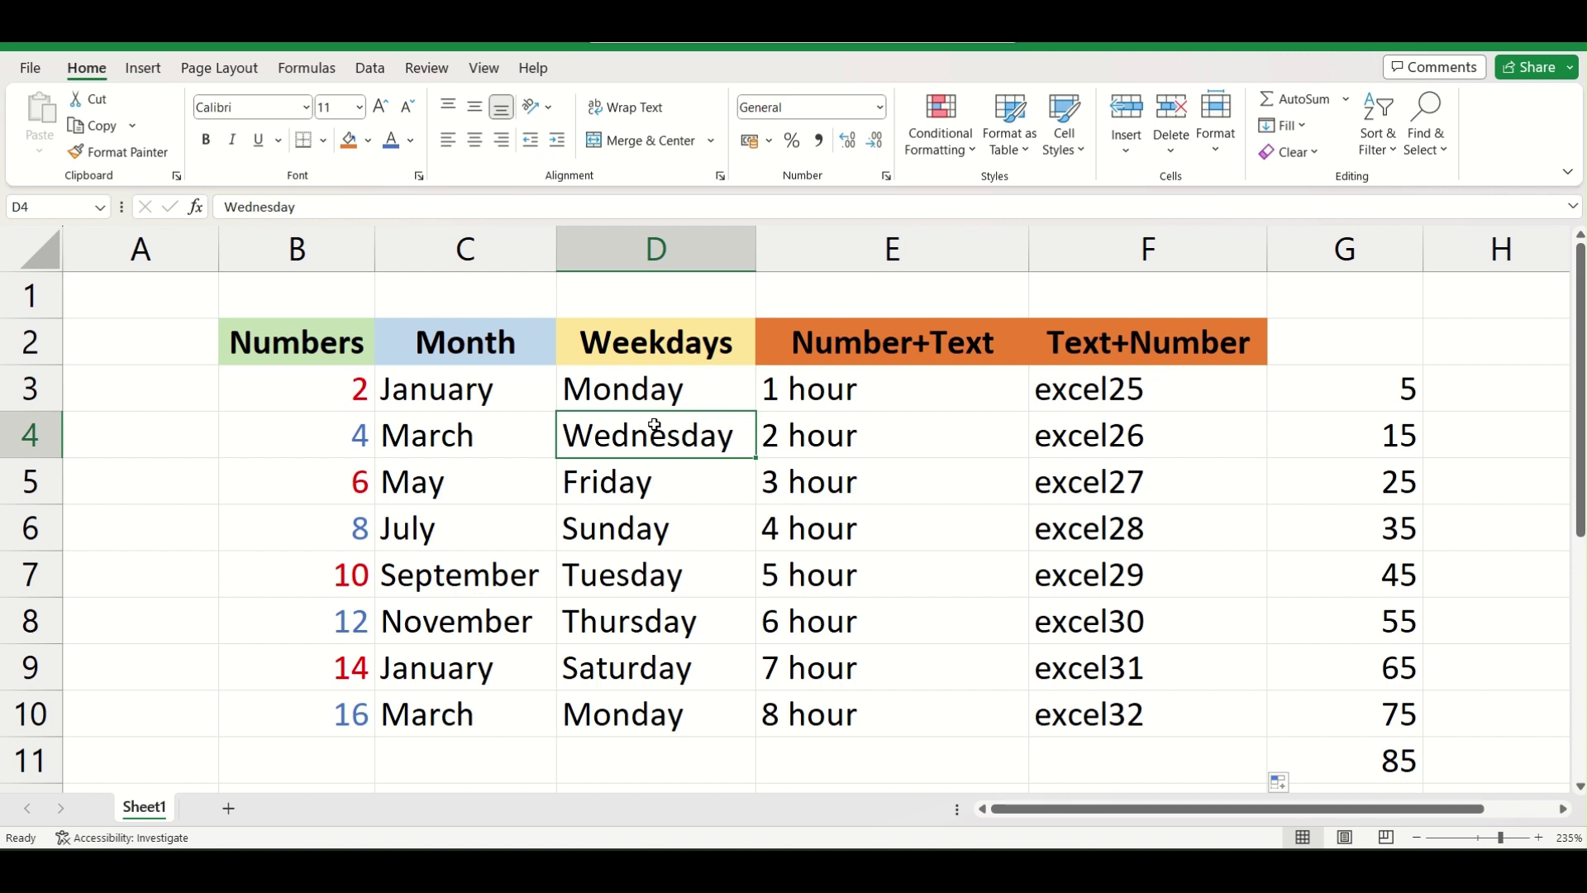